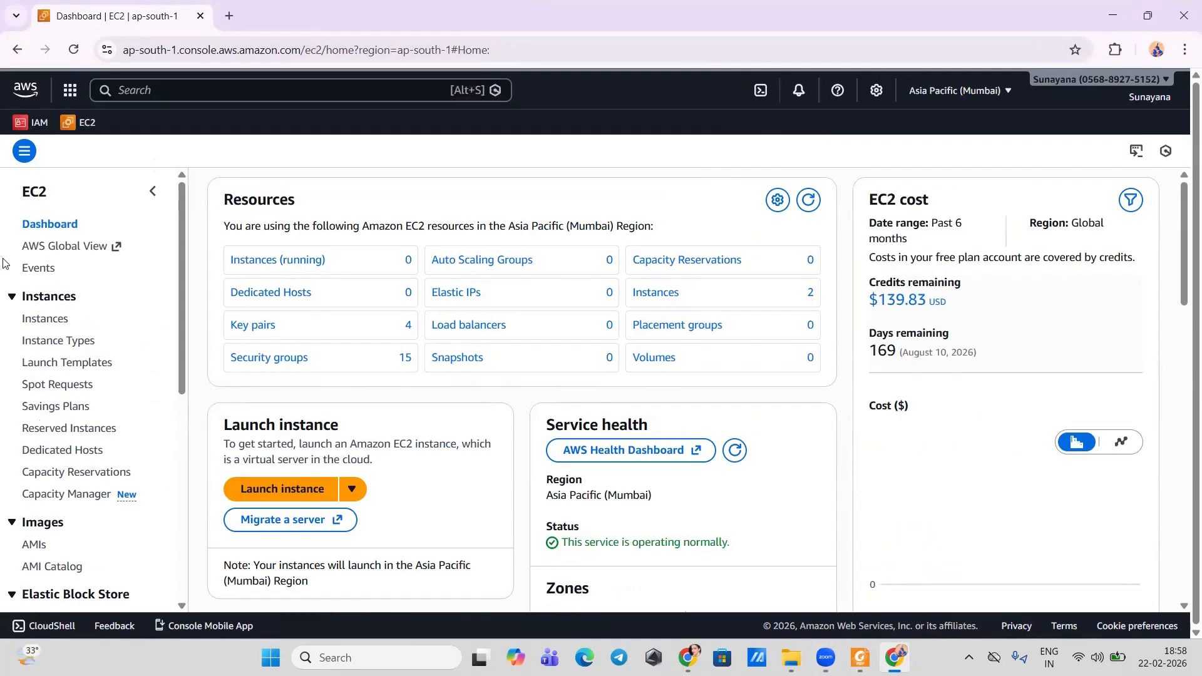
# Step: Start launching a new EC2 instance from the instances list and name it abc
pyautogui.click(45, 319)
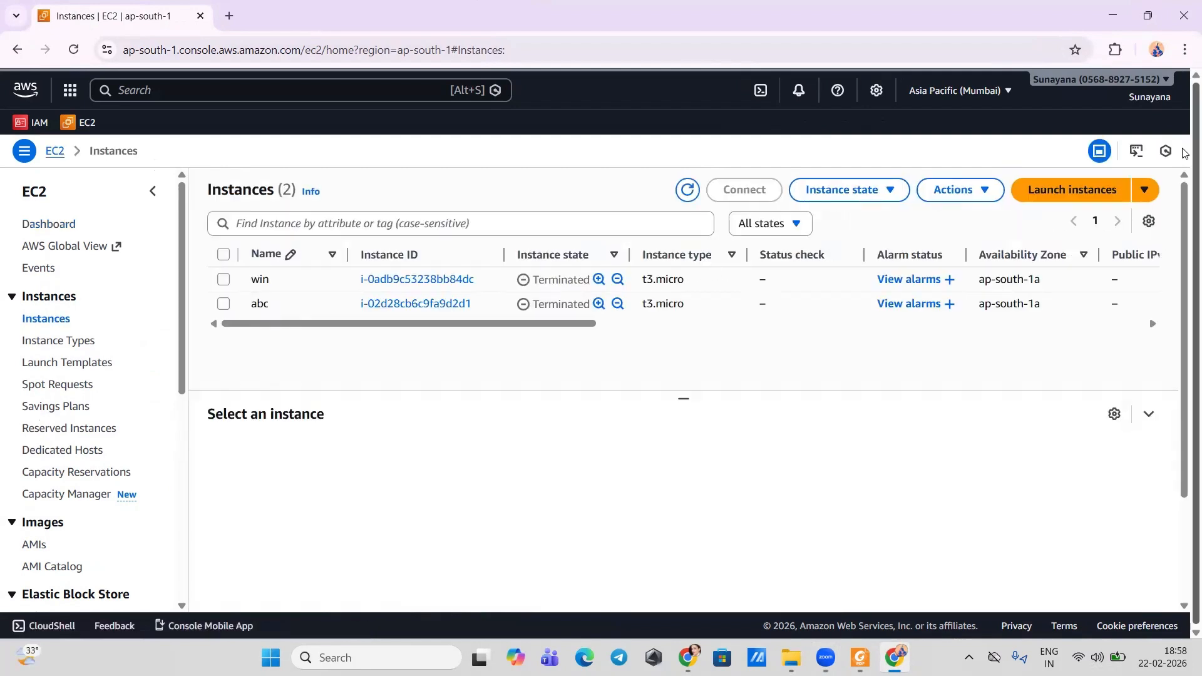
pyautogui.click(1078, 193)
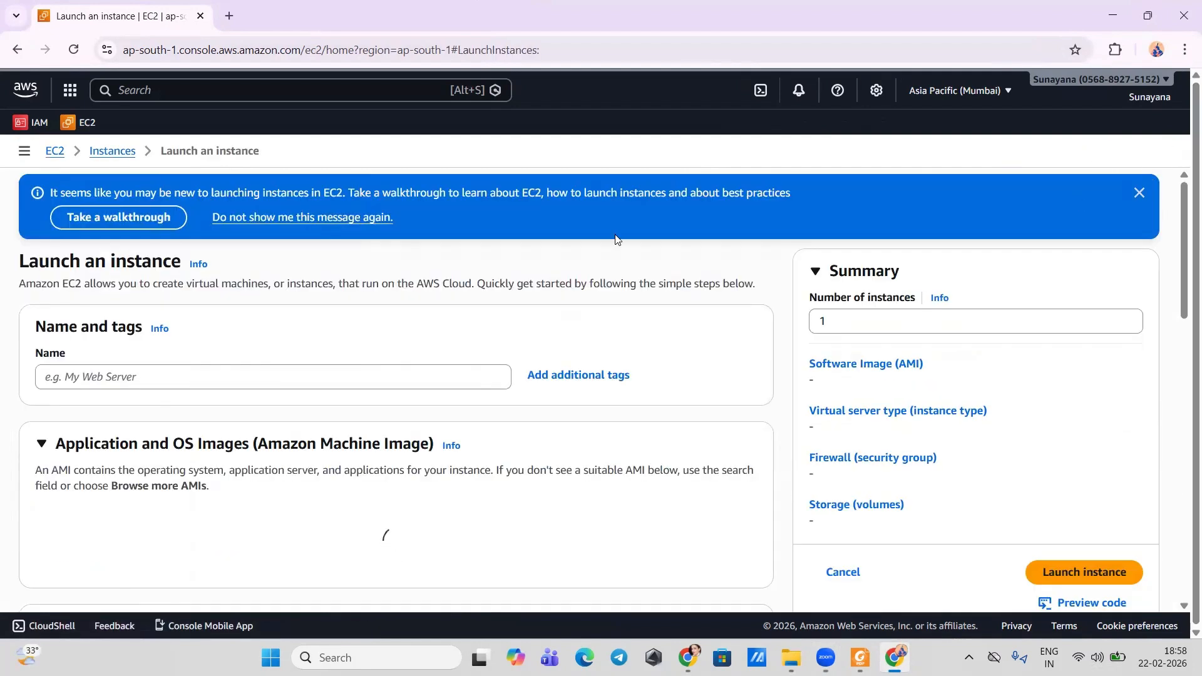
pyautogui.click(380, 371)
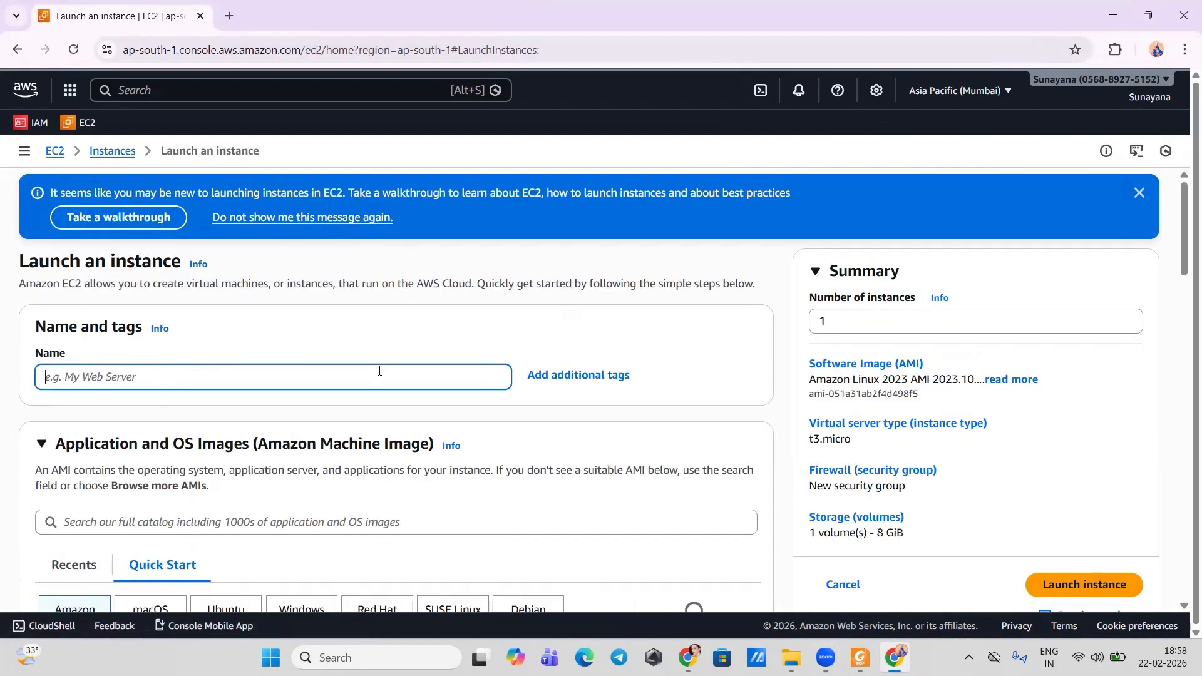
pyautogui.write('abc')
# Step: Switch the instance's operating system image to Ubuntu and back to Amazon Linux
pyautogui.scroll(-3, 379, 370)
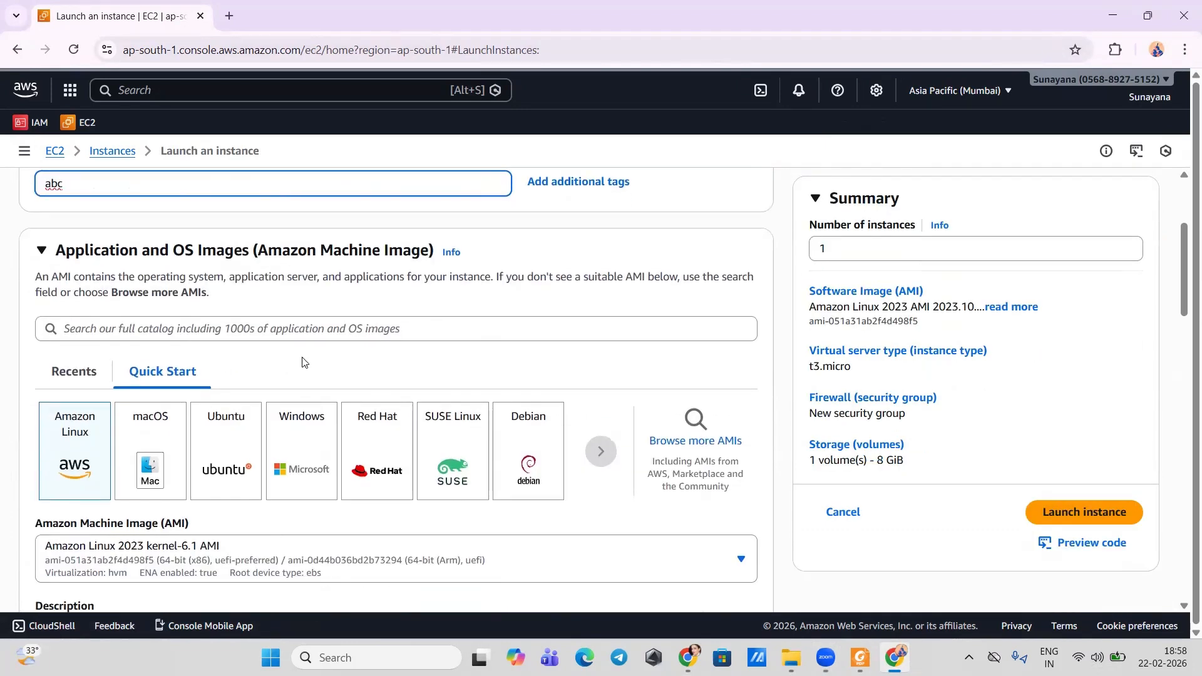
pyautogui.scroll(-2, 208, 385)
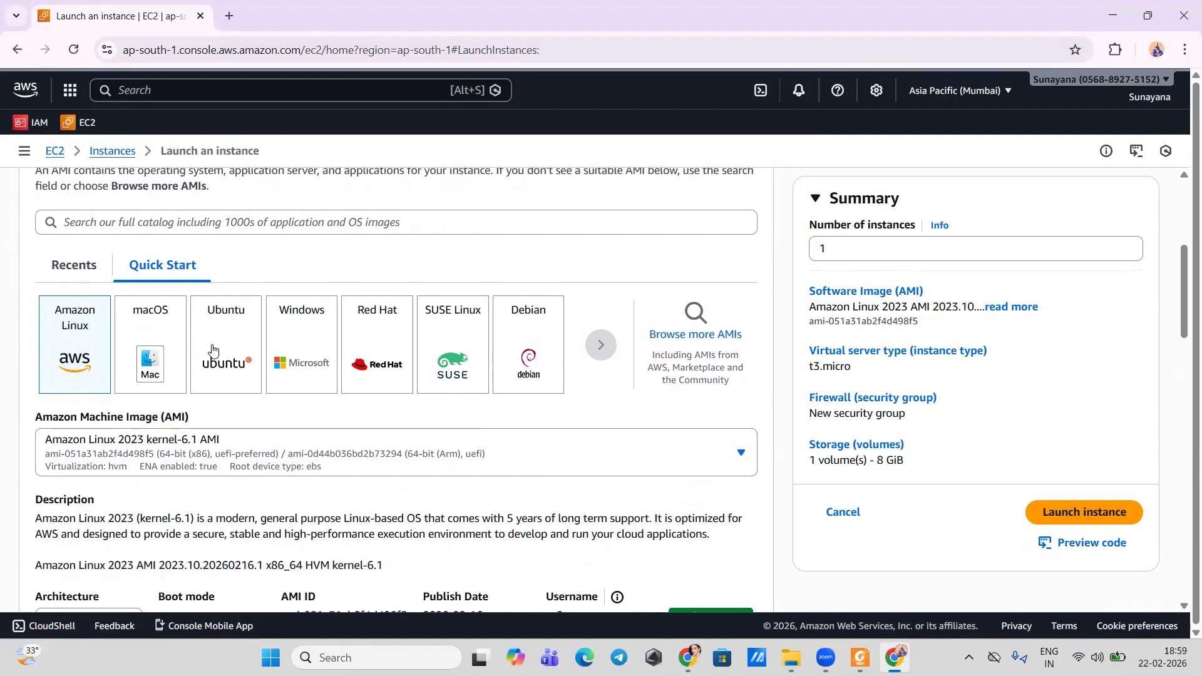
pyautogui.scroll(-1, 213, 350)
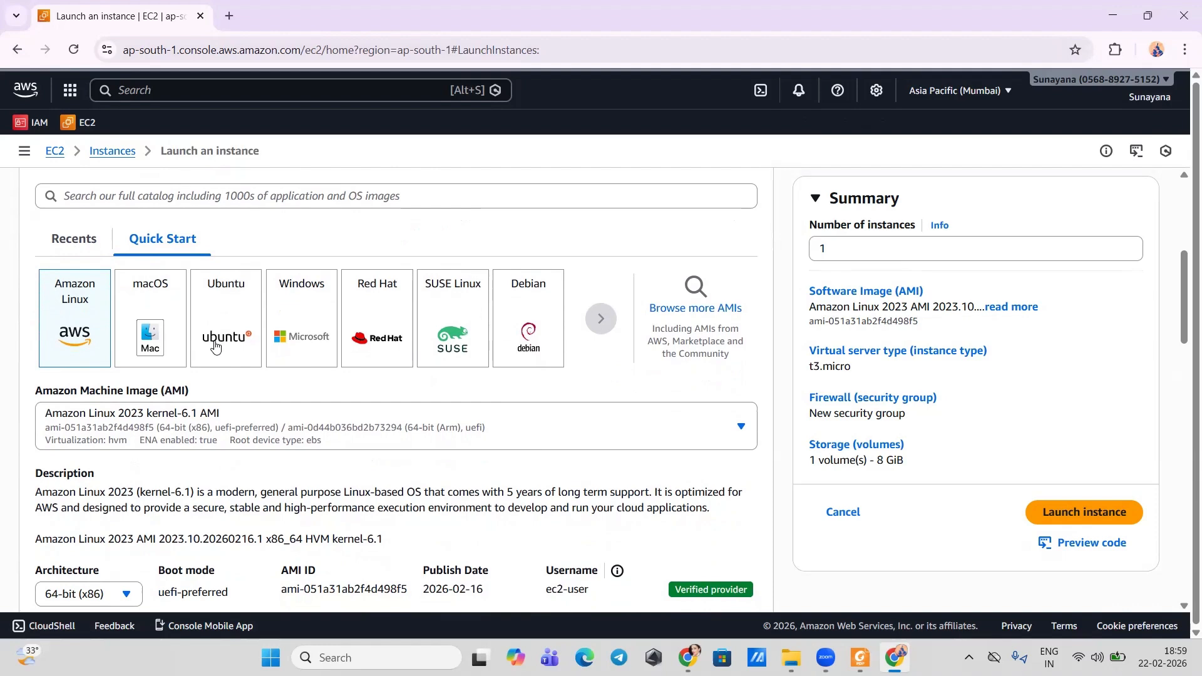
pyautogui.scroll(-3, 243, 414)
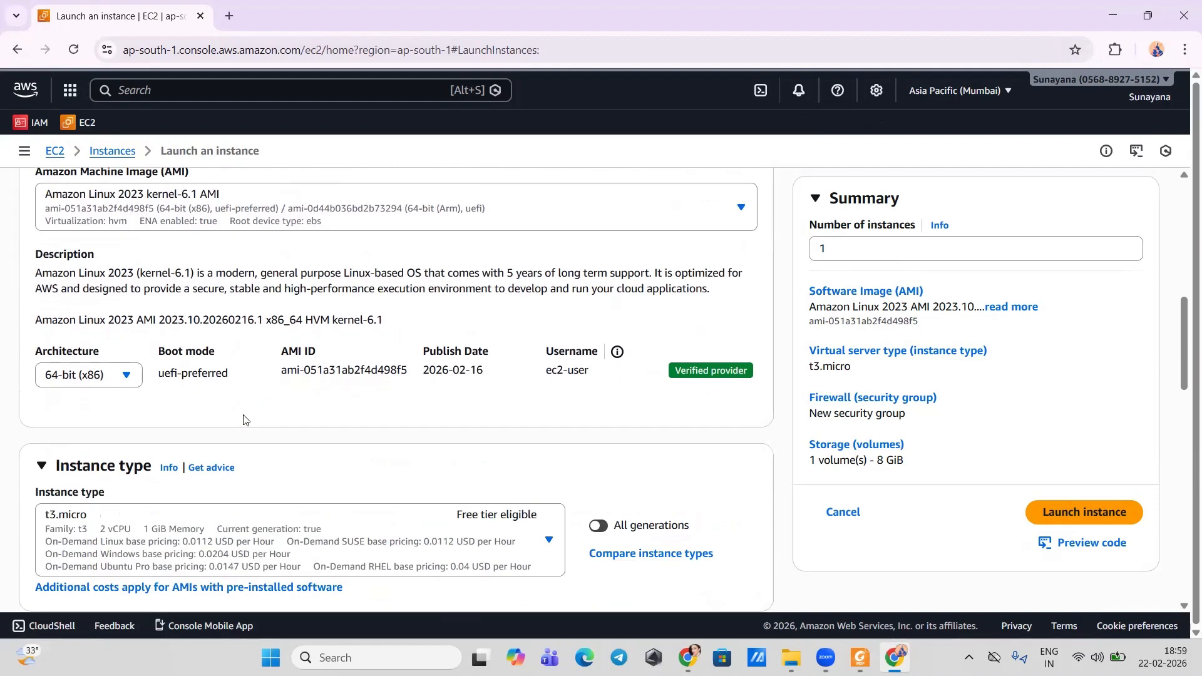
pyautogui.scroll(3, 243, 419)
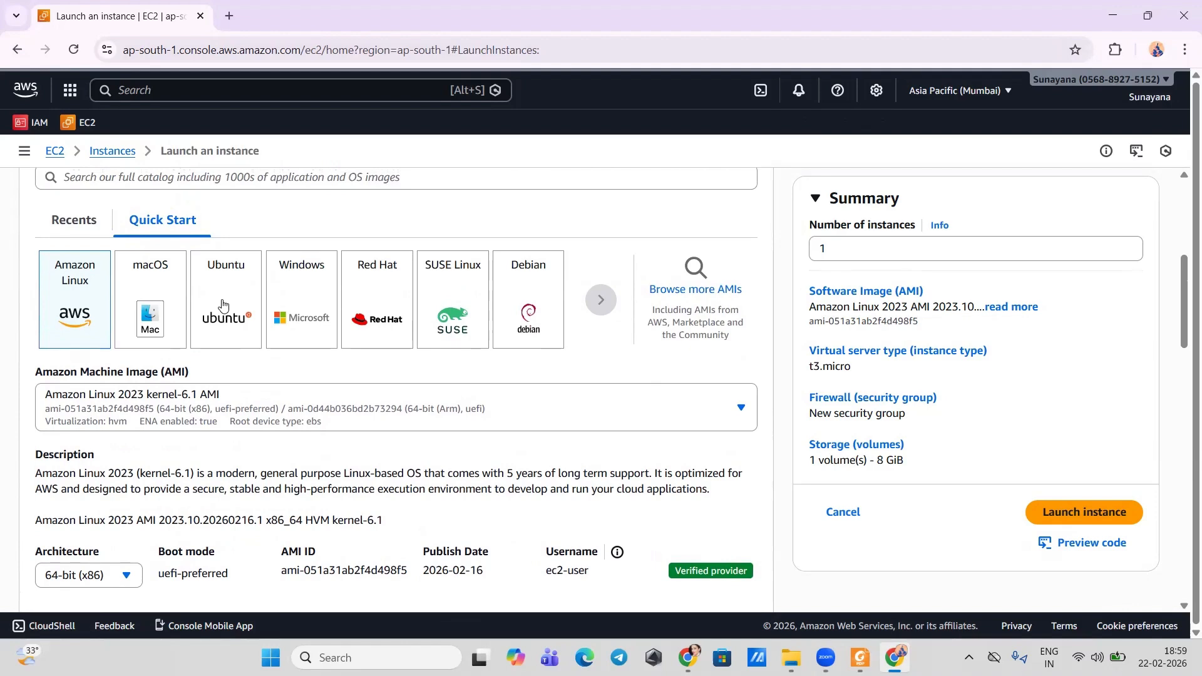
pyautogui.click(222, 305)
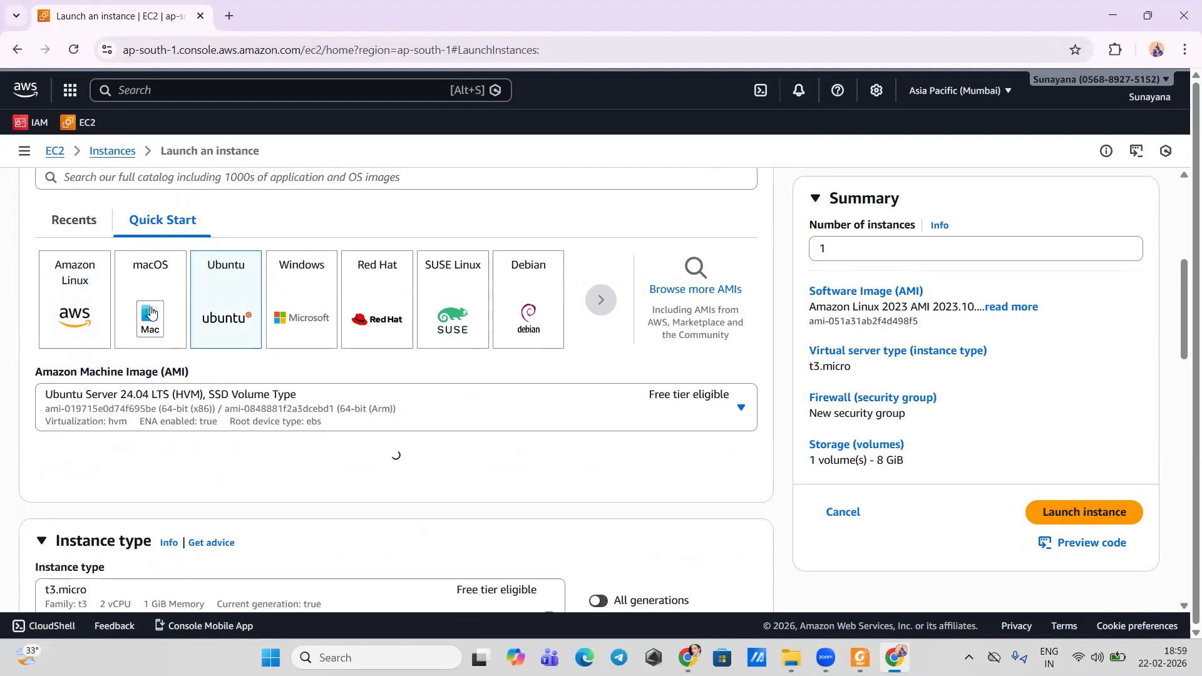
pyautogui.click(69, 296)
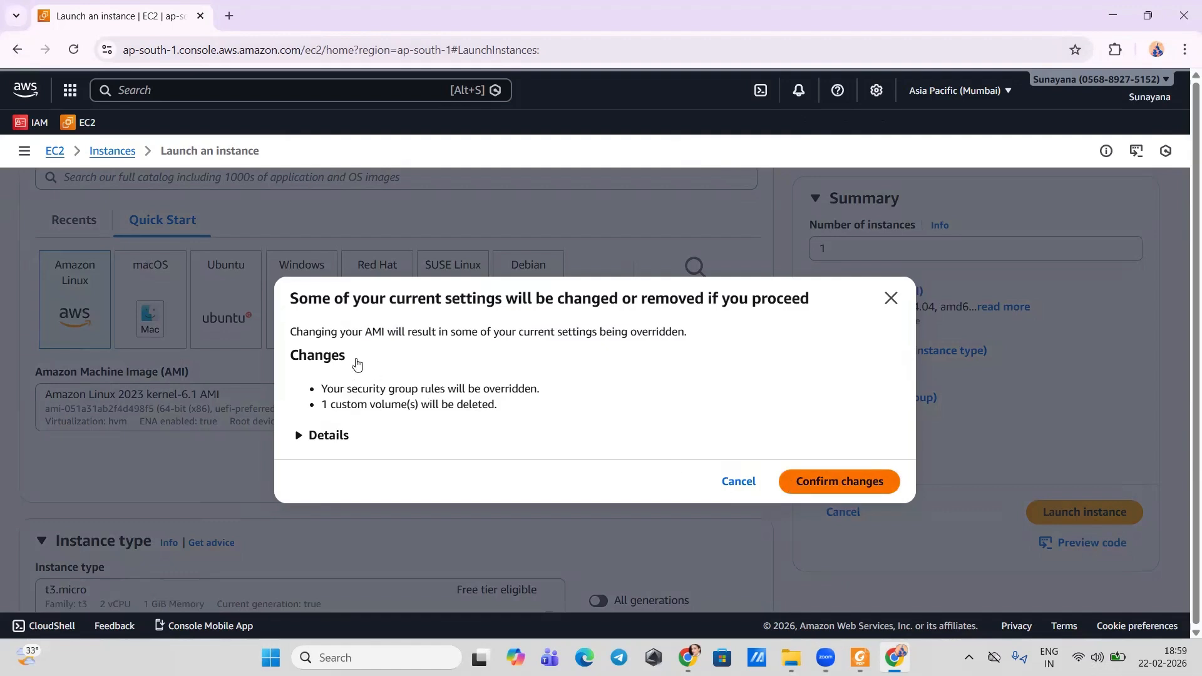
# Step: Choose the existing key pair qwe for logging in to the instance
pyautogui.scroll(-6, 393, 452)
pyautogui.scroll(-1, 393, 452)
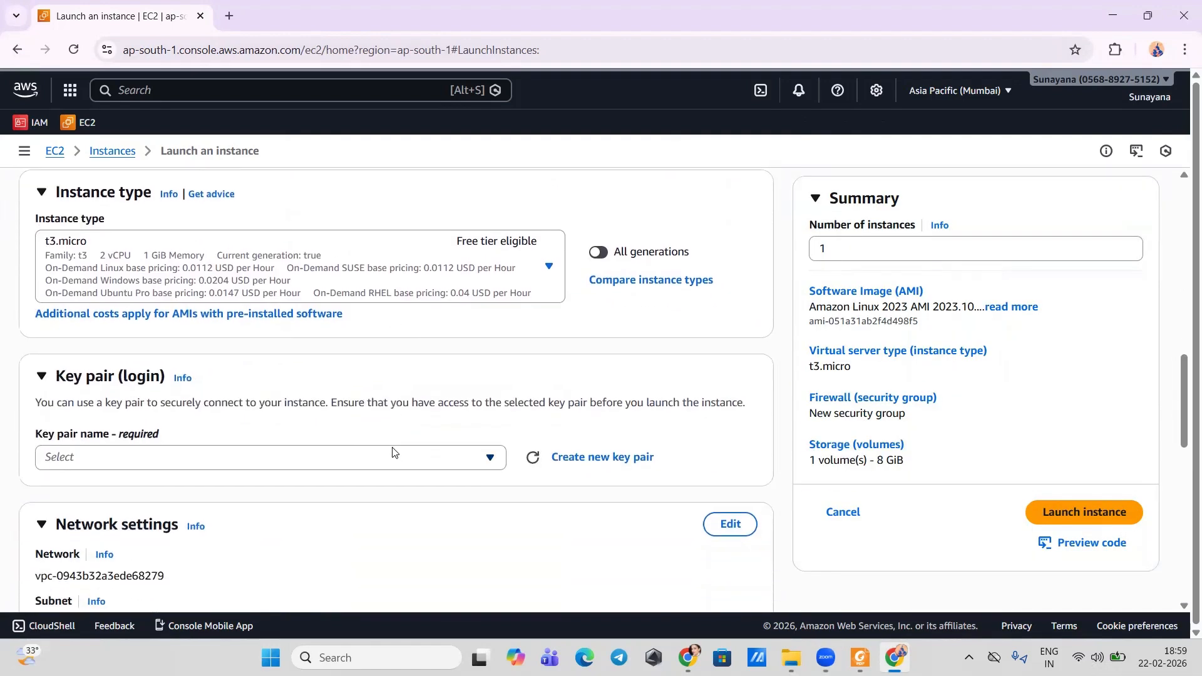
pyautogui.click(225, 456)
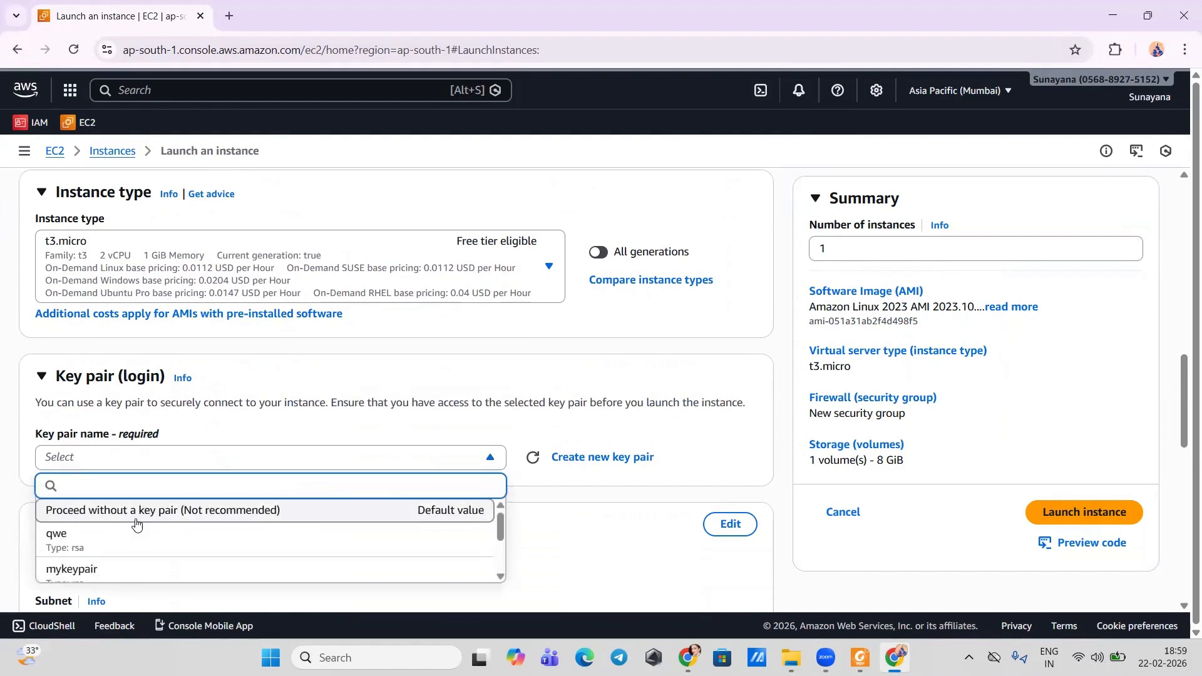
pyautogui.click(123, 534)
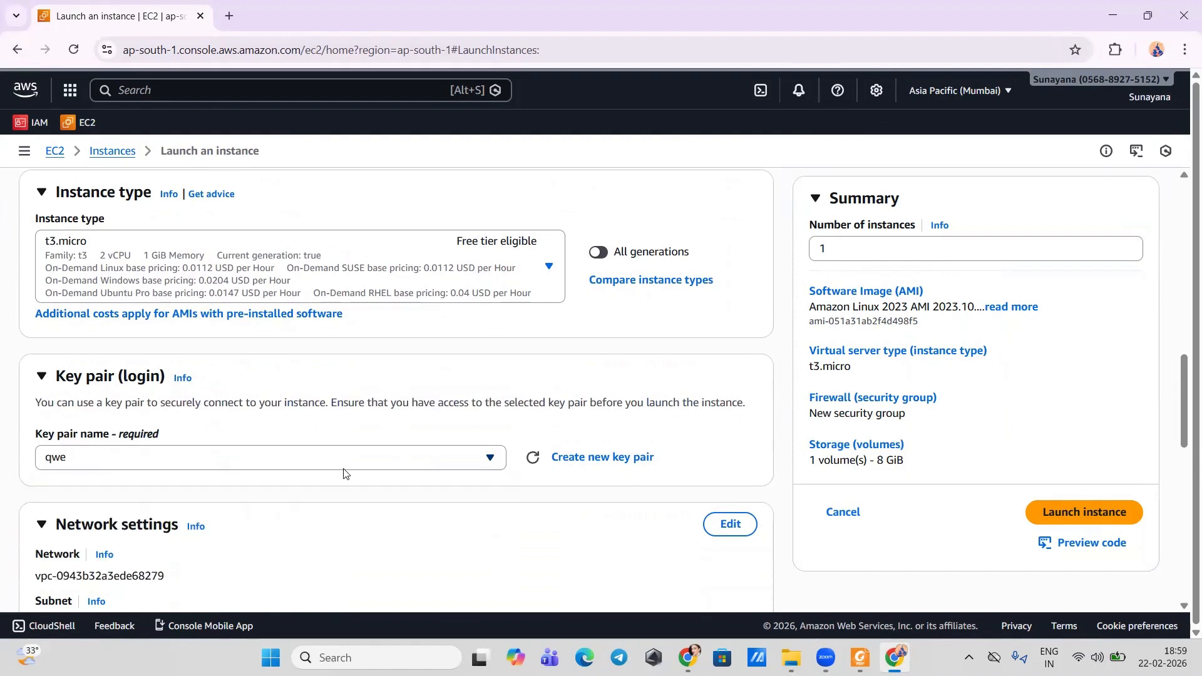
# Step: Show the advanced storage settings and launch the instance with the default network and 8 GiB gp3 root volume
pyautogui.scroll(-6, 344, 473)
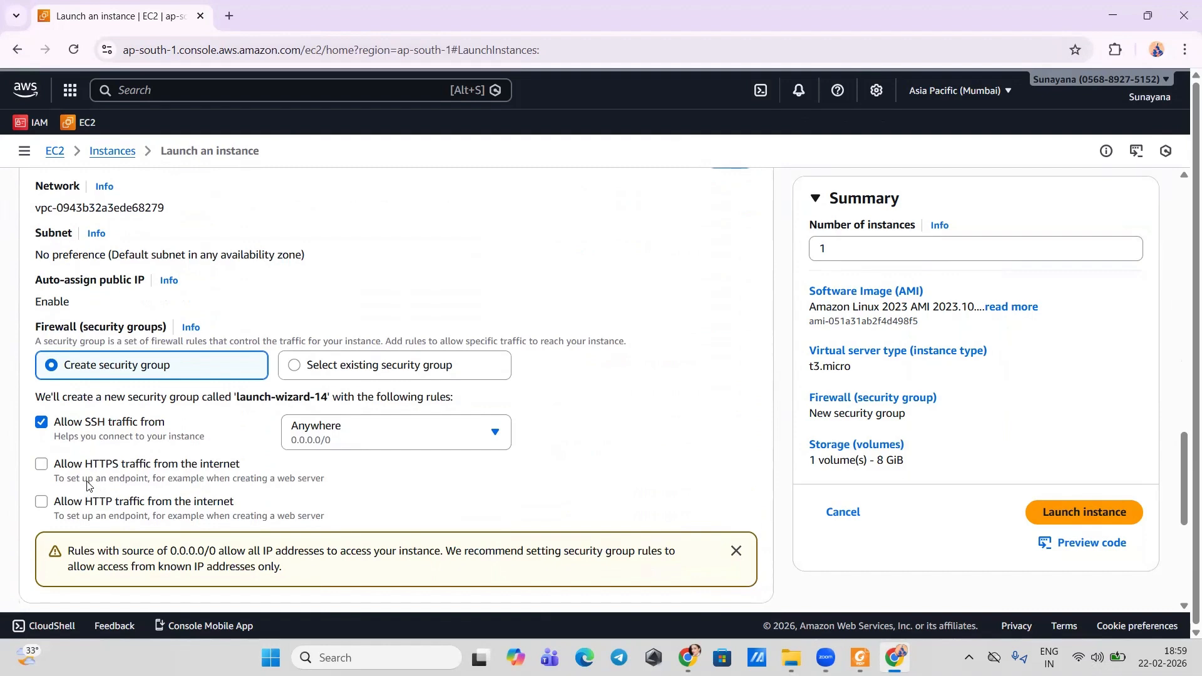
pyautogui.scroll(-3, 254, 479)
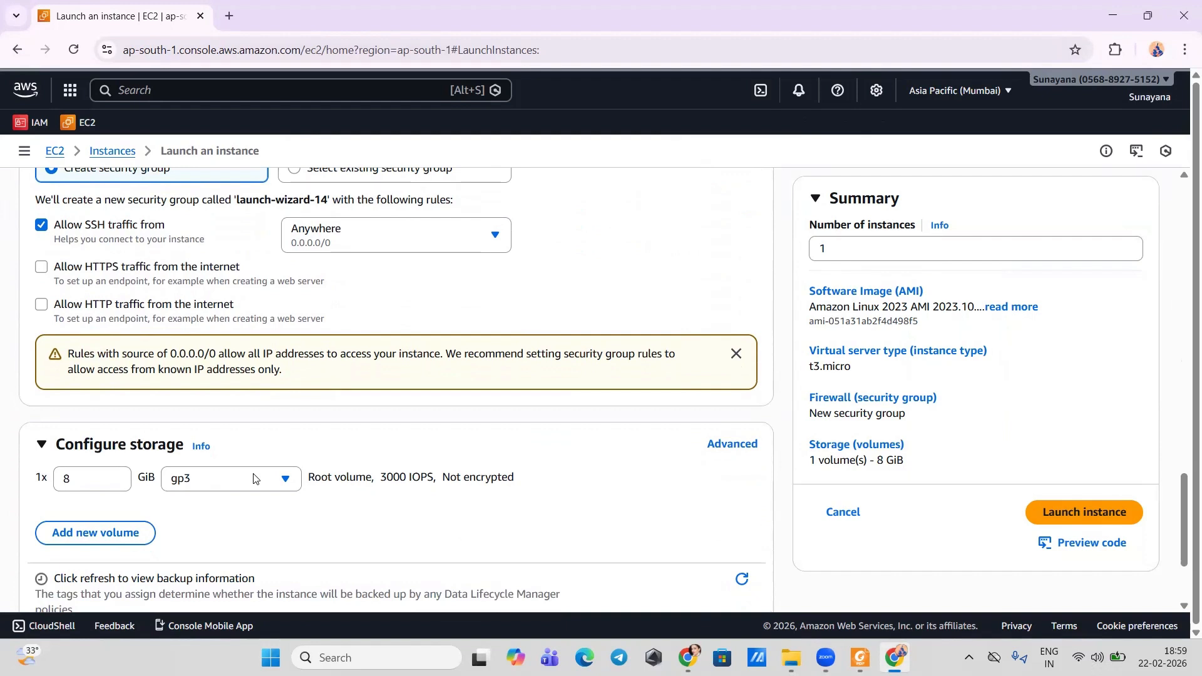
pyautogui.scroll(-2, 254, 479)
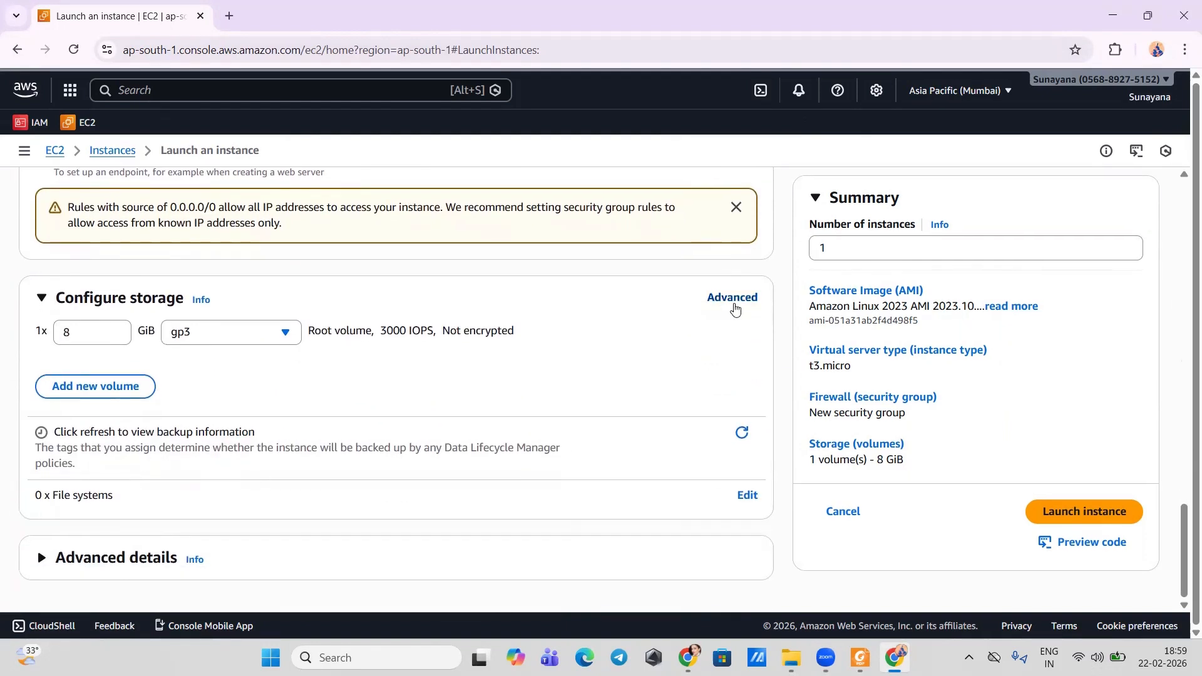
pyautogui.click(732, 298)
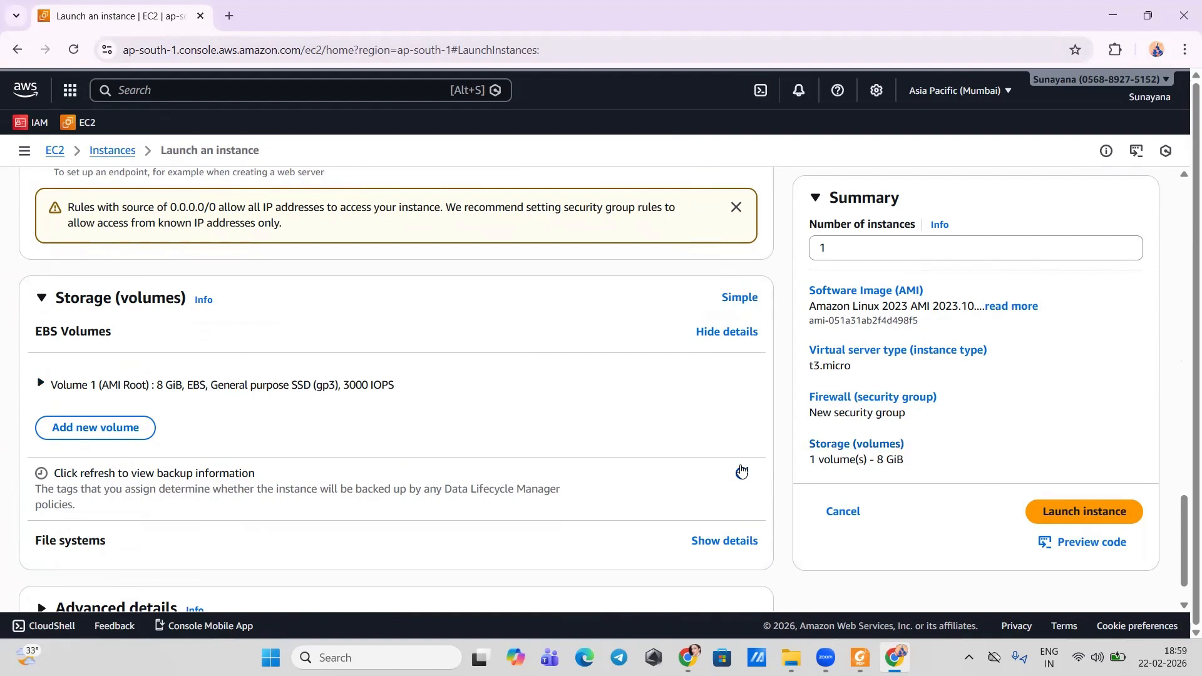
pyautogui.click(1081, 508)
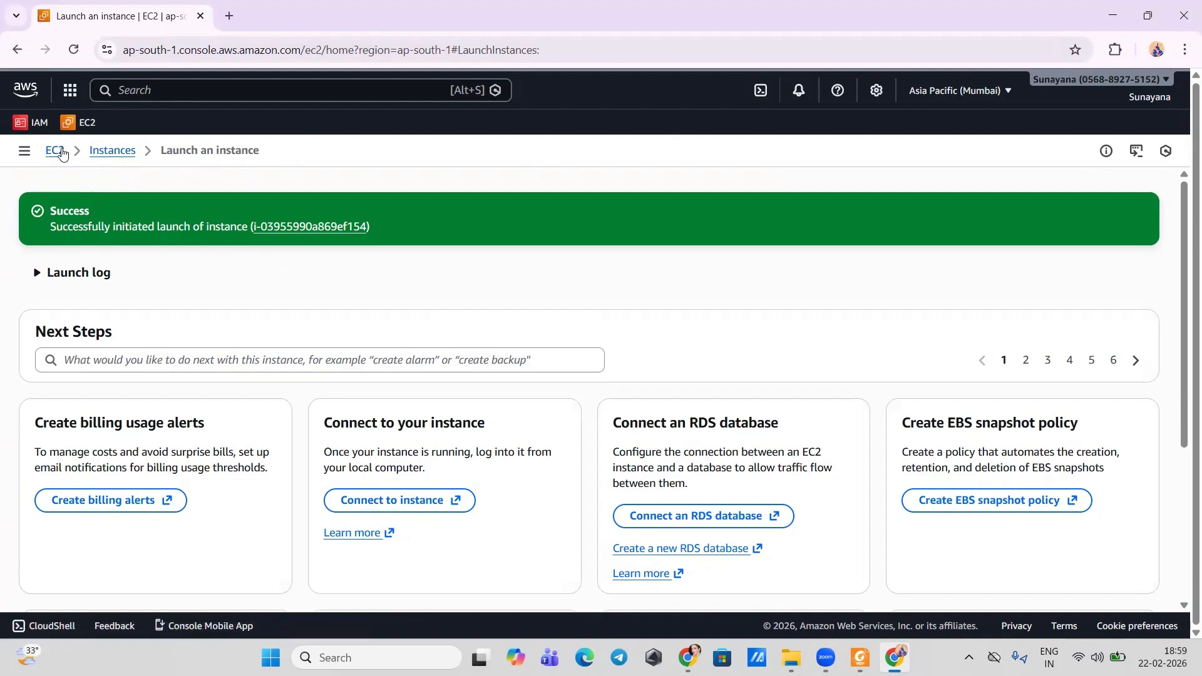
# Step: Examine the storage details and attached block device of the newly launched abc instance in the instances list
pyautogui.click(110, 153)
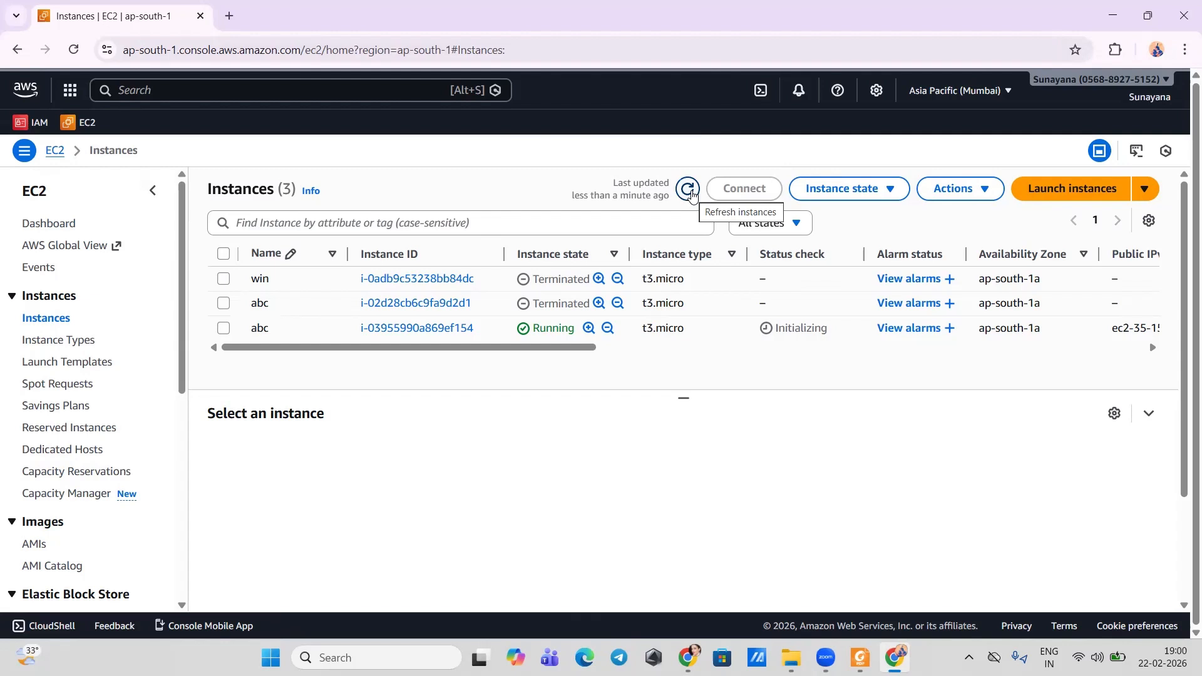
pyautogui.click(227, 329)
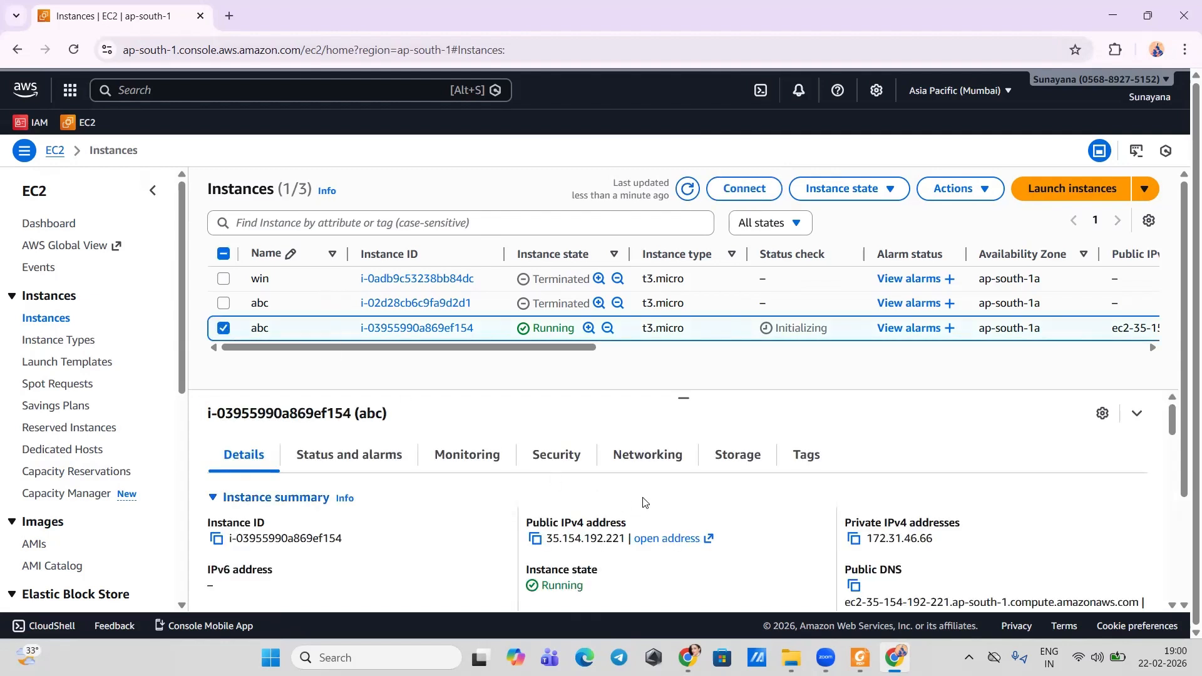
pyautogui.click(730, 455)
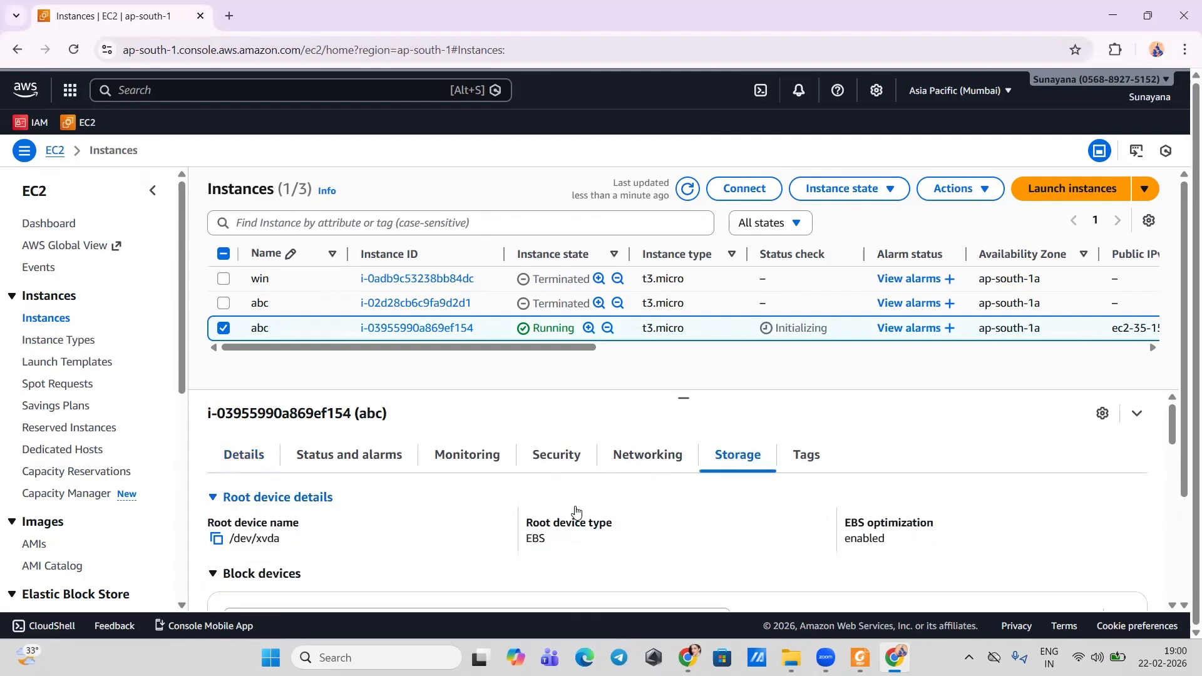
pyautogui.scroll(-3, 574, 514)
pyautogui.scroll(-1, 575, 510)
pyautogui.scroll(3, 574, 509)
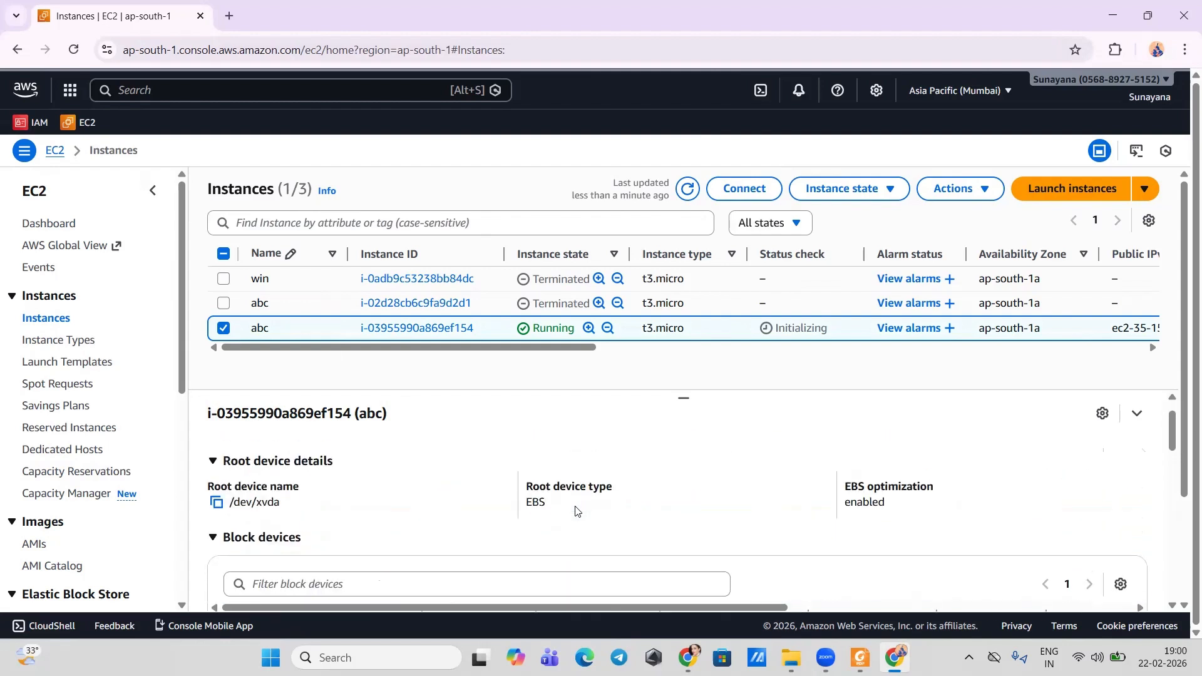
pyautogui.scroll(-1, 543, 454)
pyautogui.scroll(1, 542, 454)
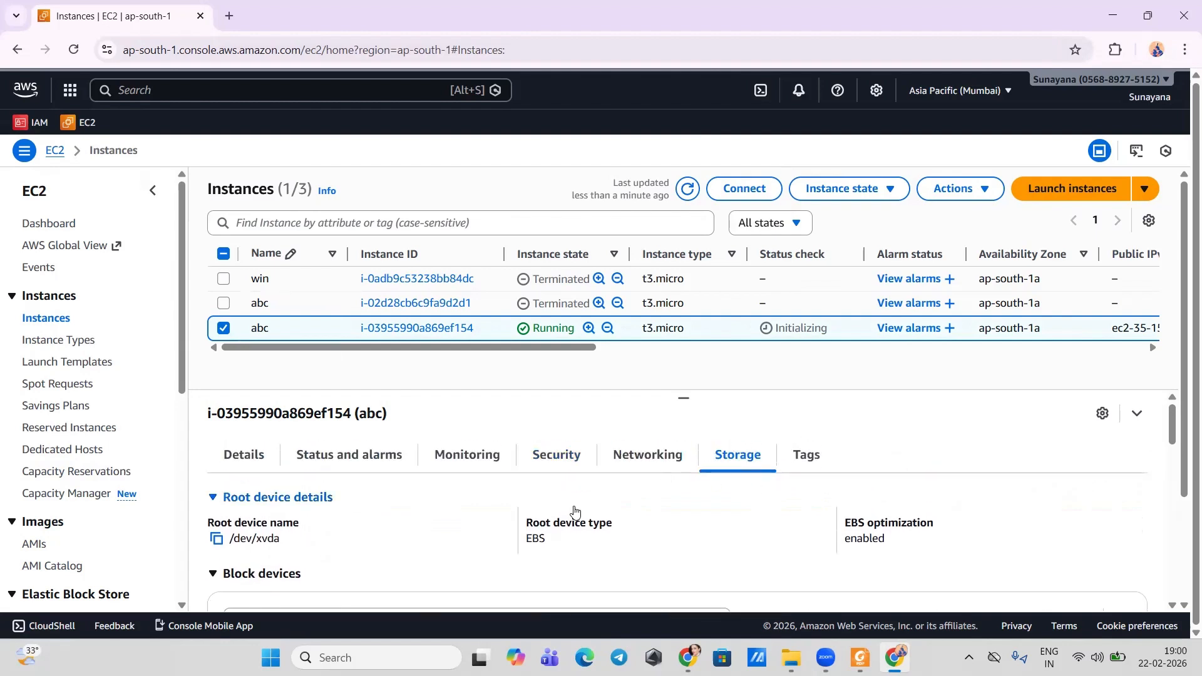
pyautogui.scroll(-2, 572, 510)
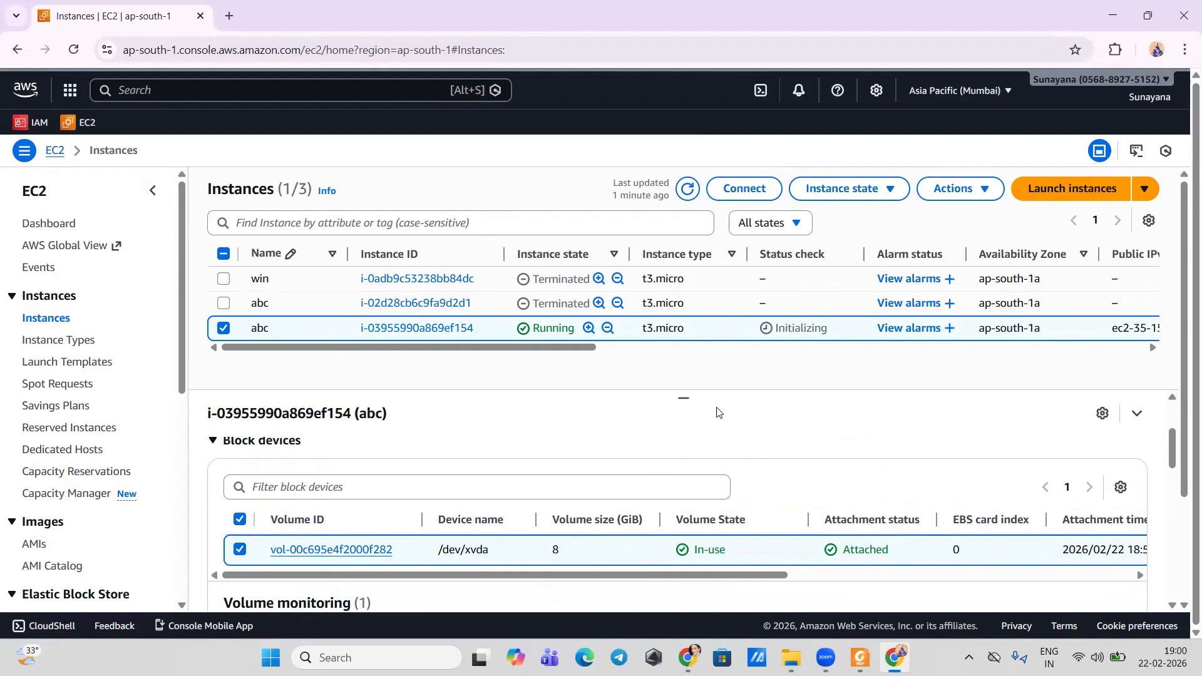
# Step: Refresh the instances list to check the status of the new abc instance
pyautogui.click(686, 190)
pyautogui.scroll(-3, 80, 366)
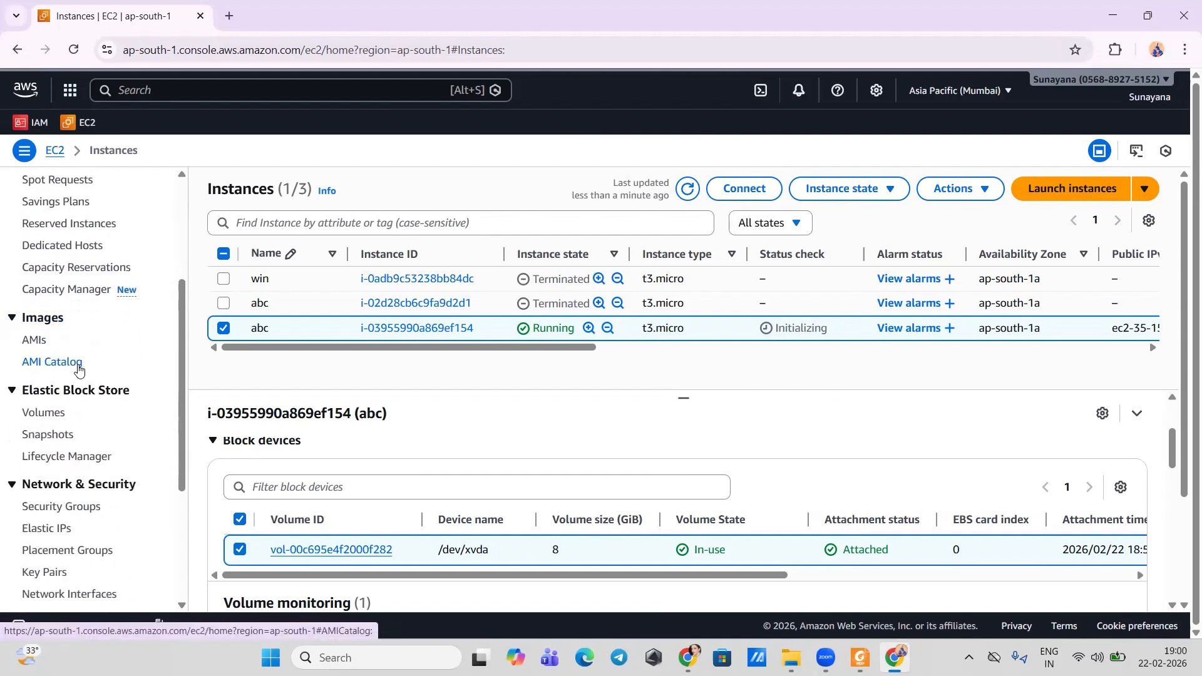
pyautogui.scroll(-1, 79, 370)
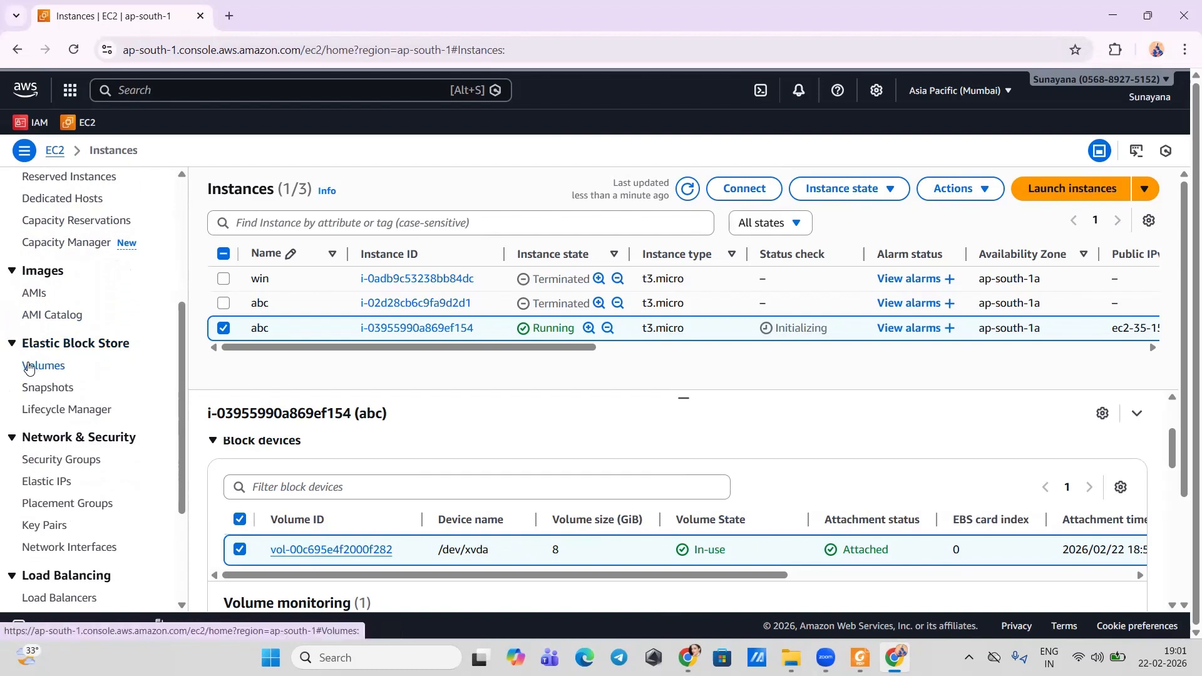
pyautogui.click(684, 189)
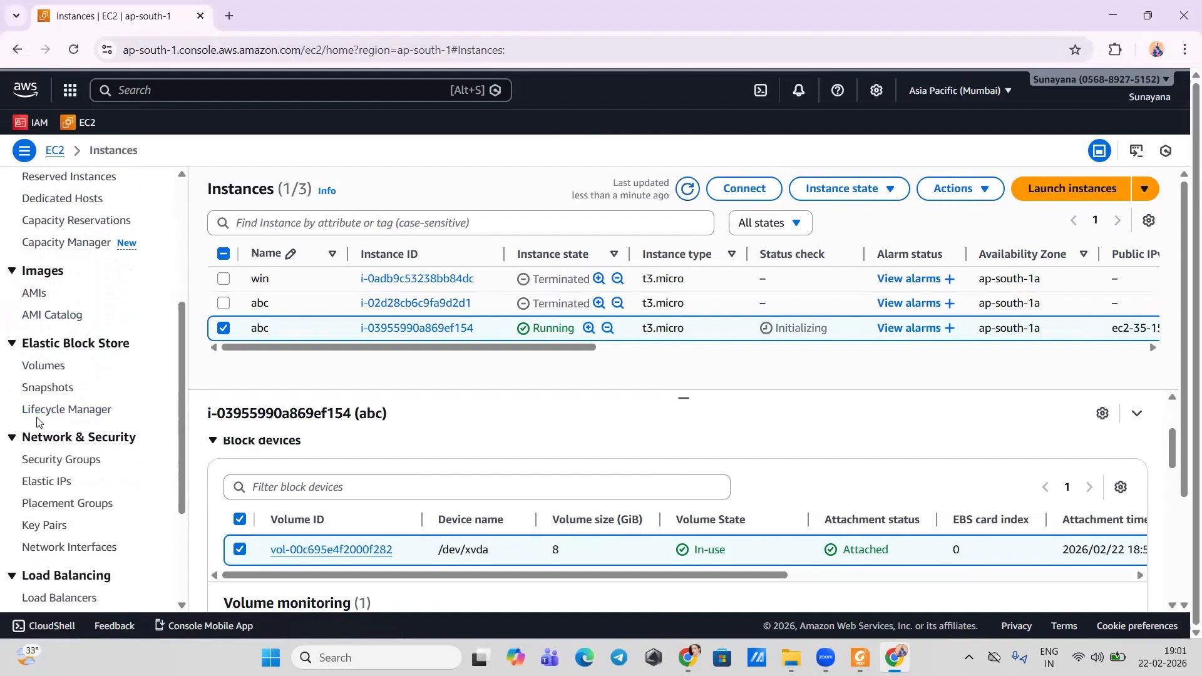
# Step: Name the abc instance's 8 GiB root volume "default" in the Elastic Block Store volumes list
pyautogui.click(42, 369)
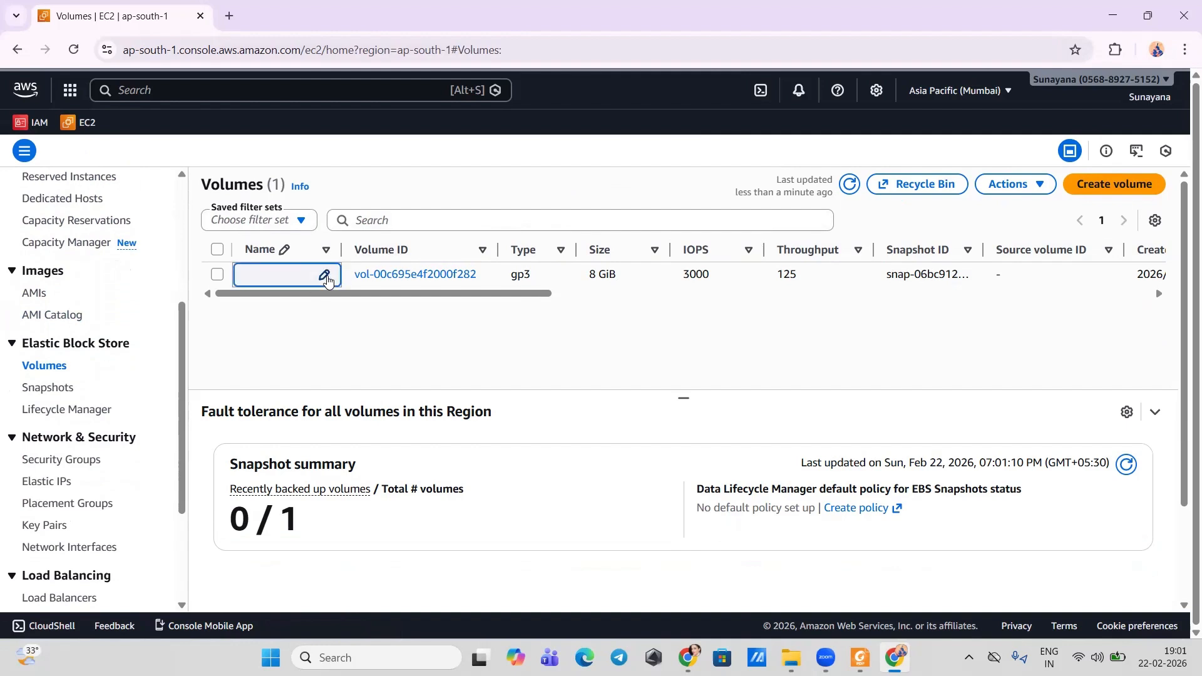
pyautogui.click(325, 276)
pyautogui.write('default')
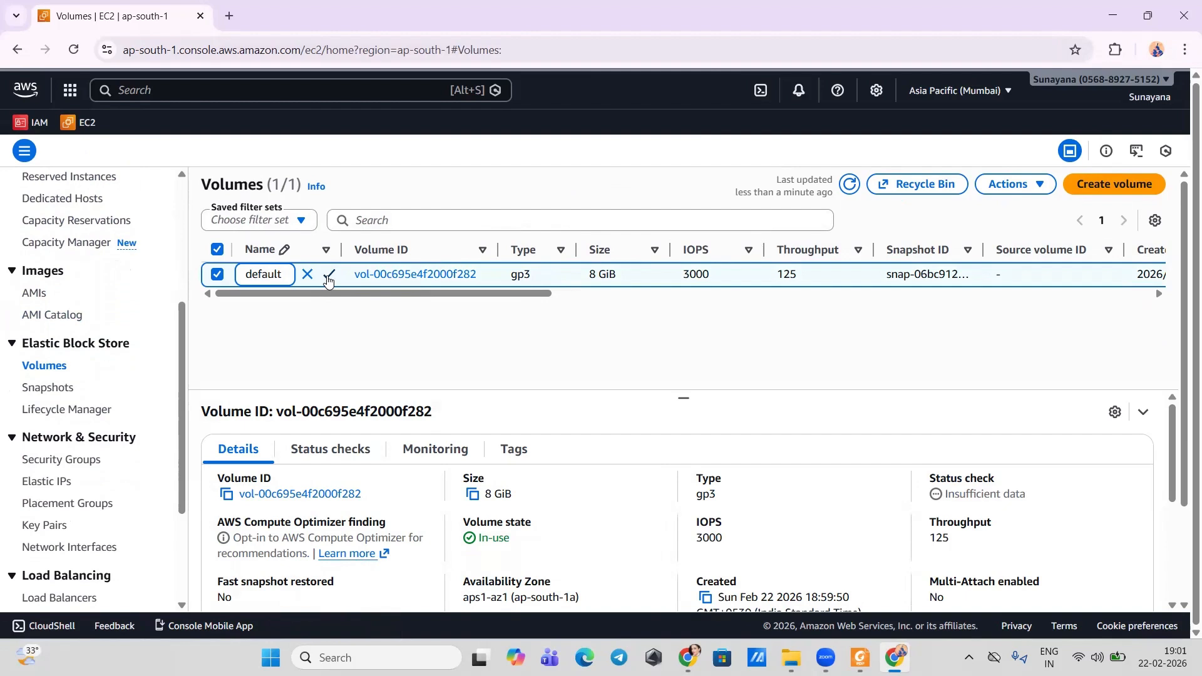
pyautogui.click(328, 277)
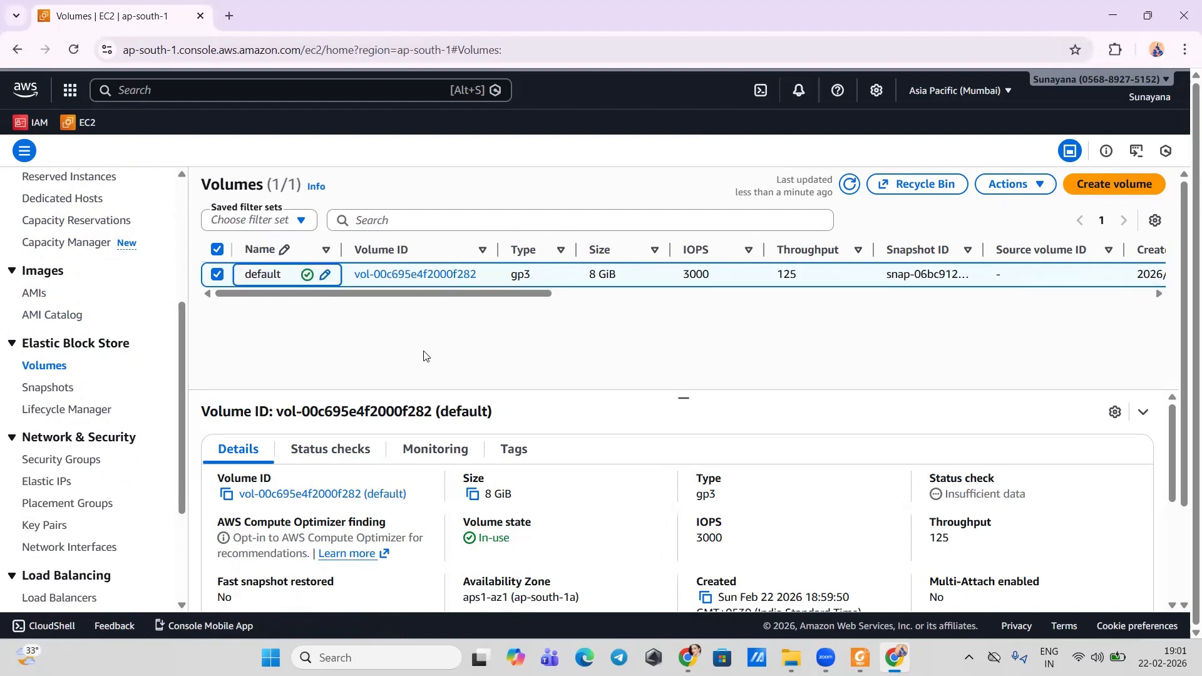
# Step: Create a 100 GiB gp3 EBS volume in aps1-az1 (ap-south-1a) with 3000 IOPS, 125 MiB/s throughput and no source snapshot
pyautogui.click(1096, 192)
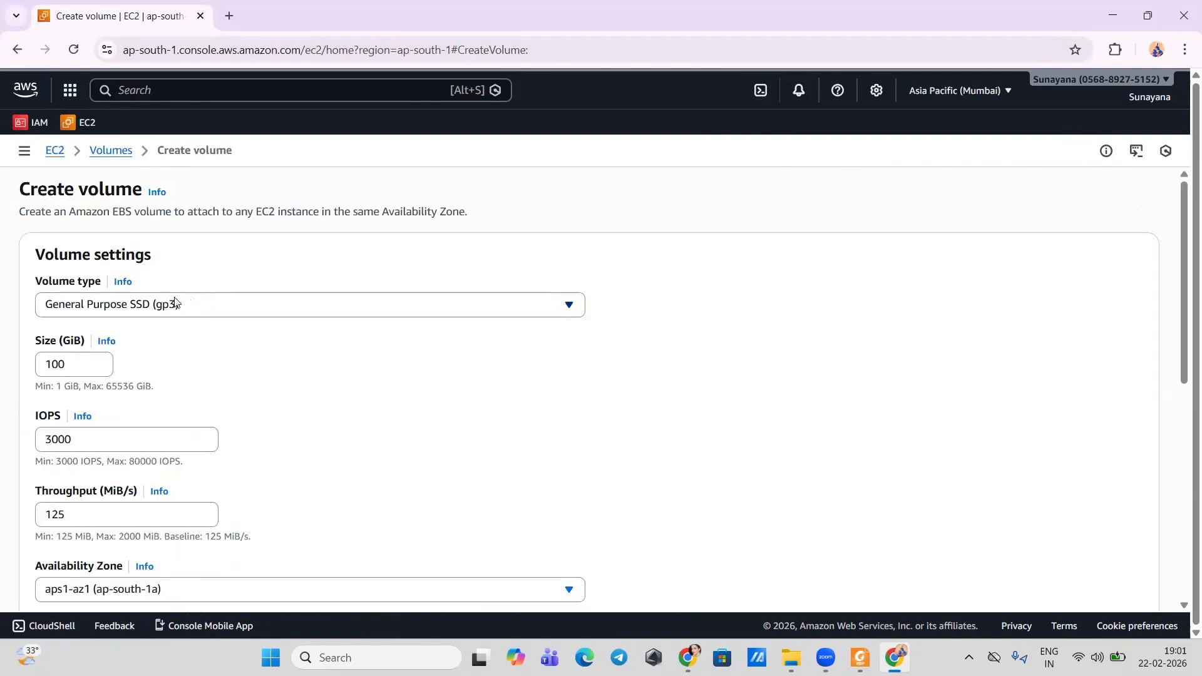
pyautogui.scroll(-1, 98, 369)
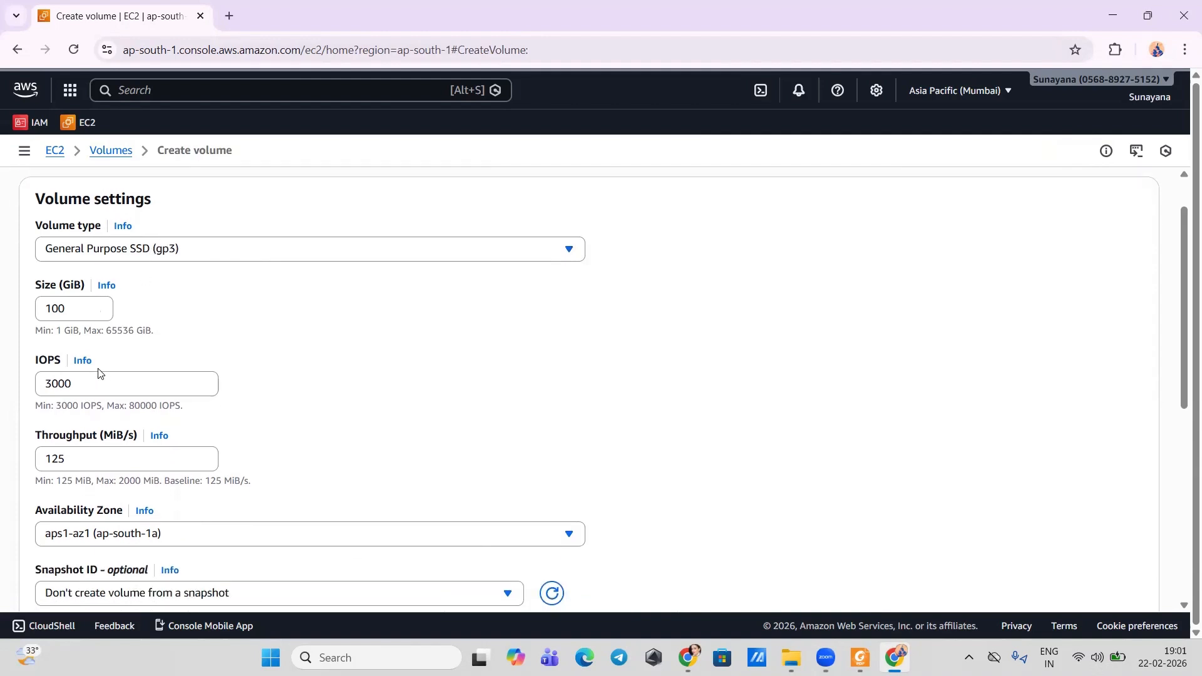
pyautogui.scroll(-2, 93, 386)
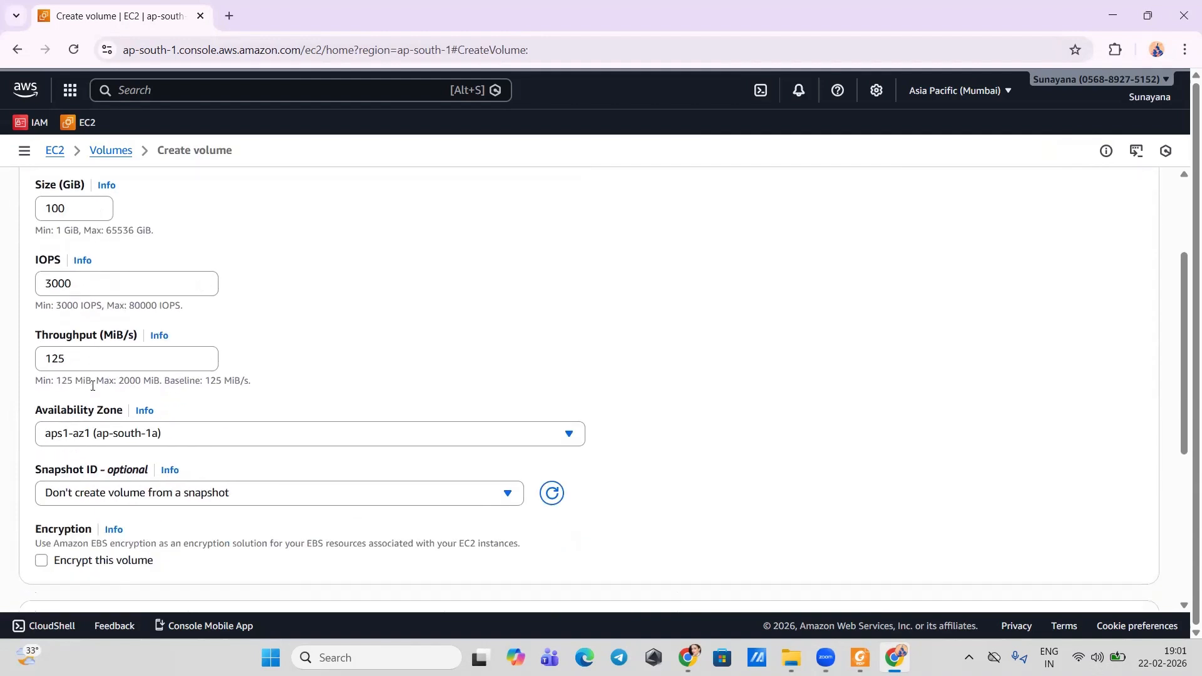
pyautogui.scroll(-1, 93, 386)
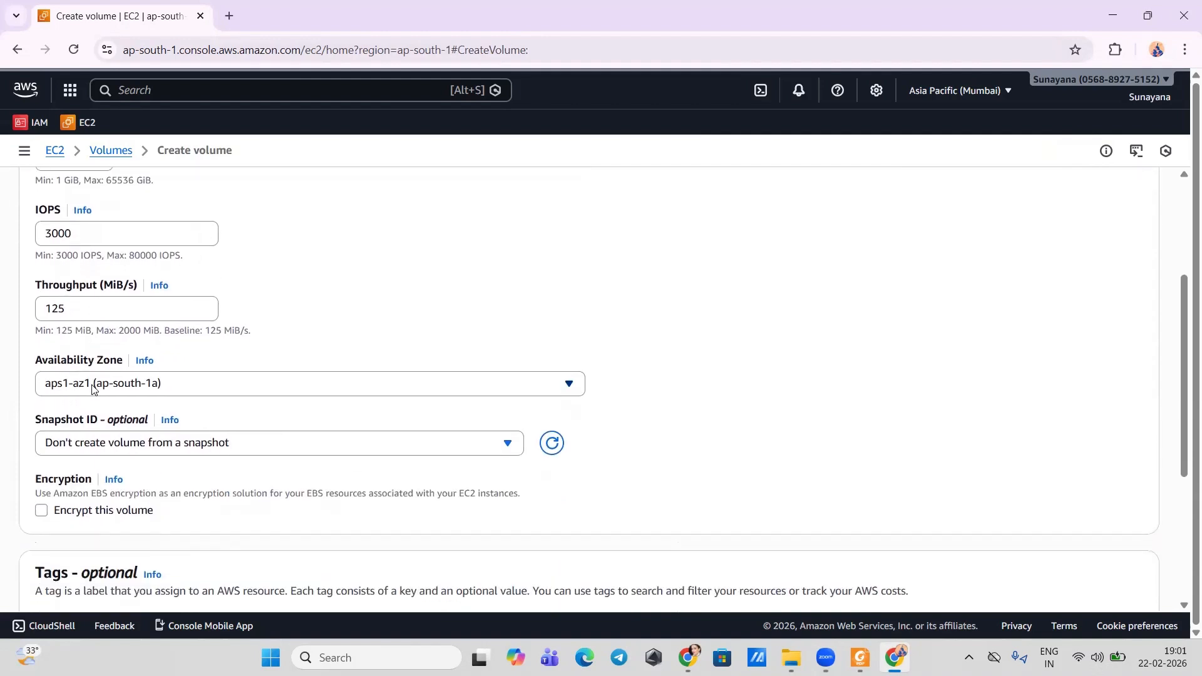
pyautogui.click(168, 383)
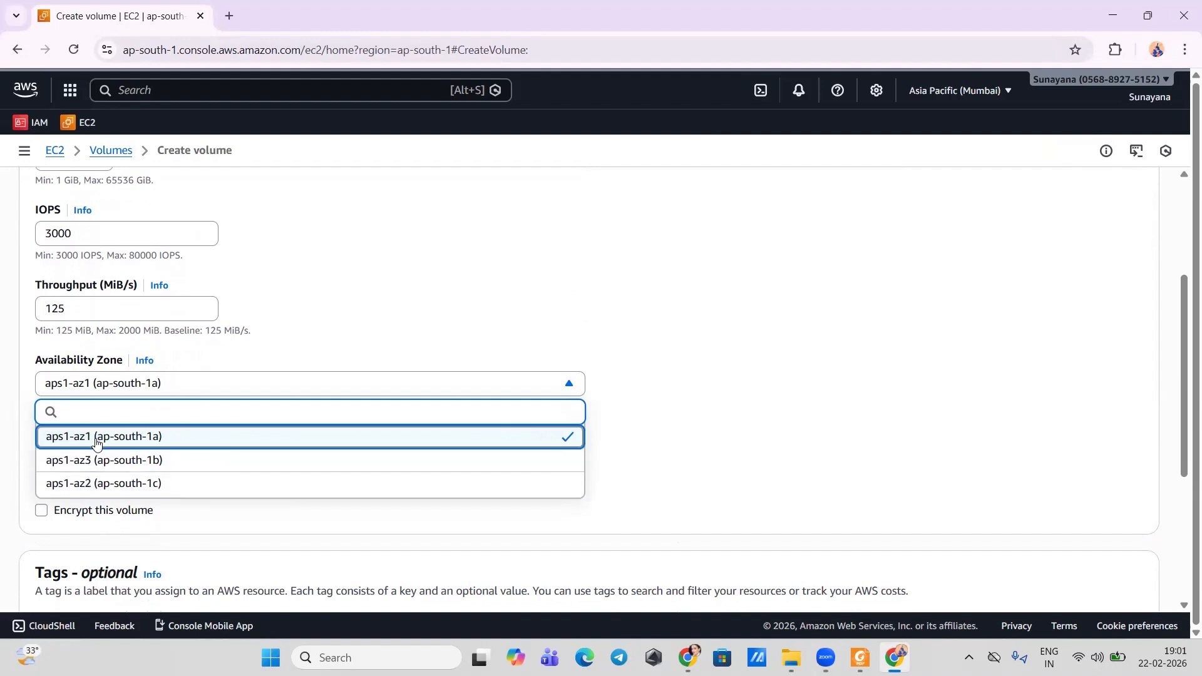
pyautogui.click(263, 358)
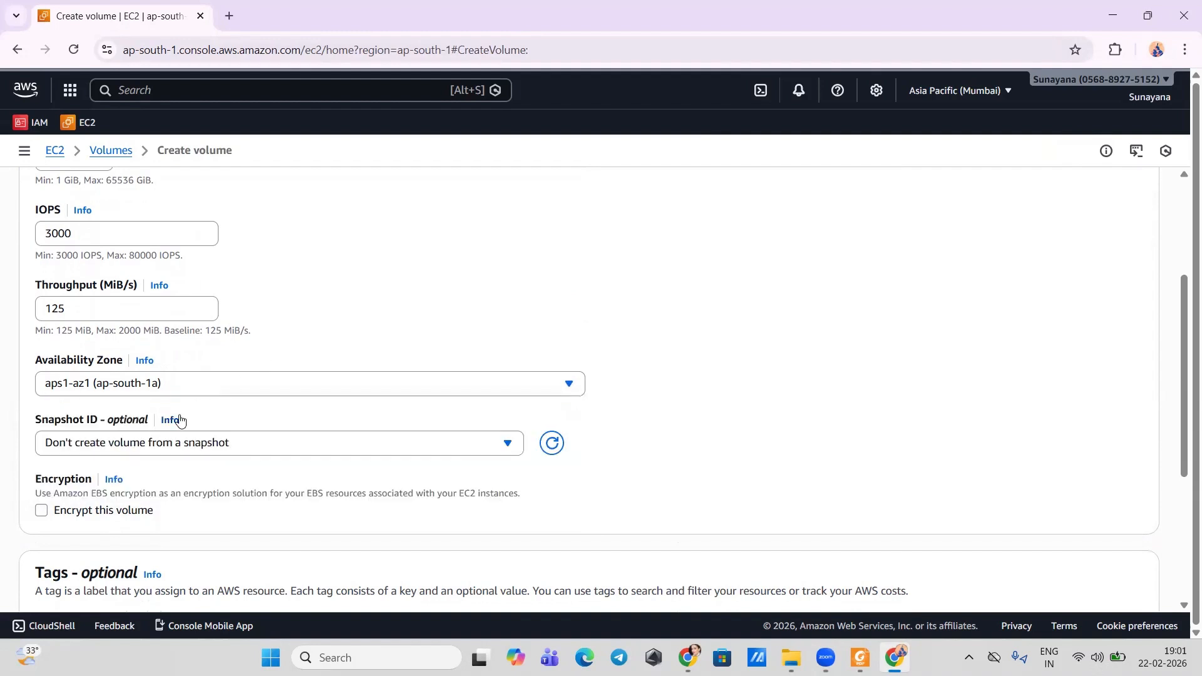
pyautogui.scroll(-1, 180, 420)
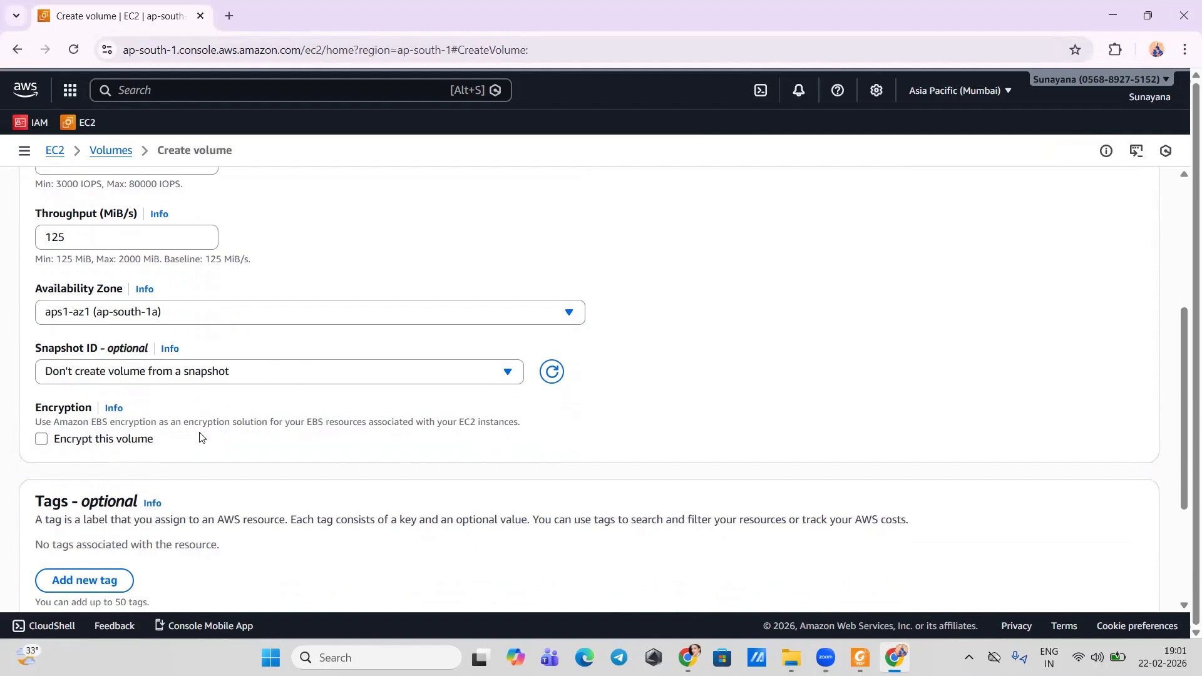
pyautogui.scroll(-3, 199, 437)
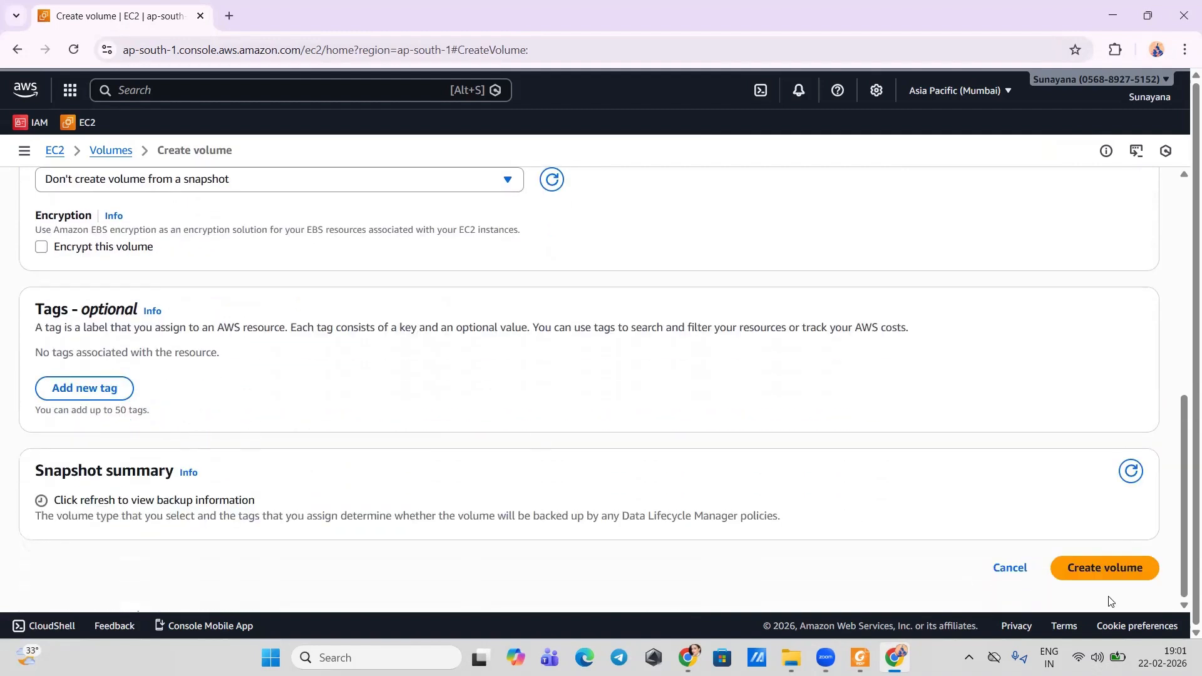
pyautogui.click(1108, 574)
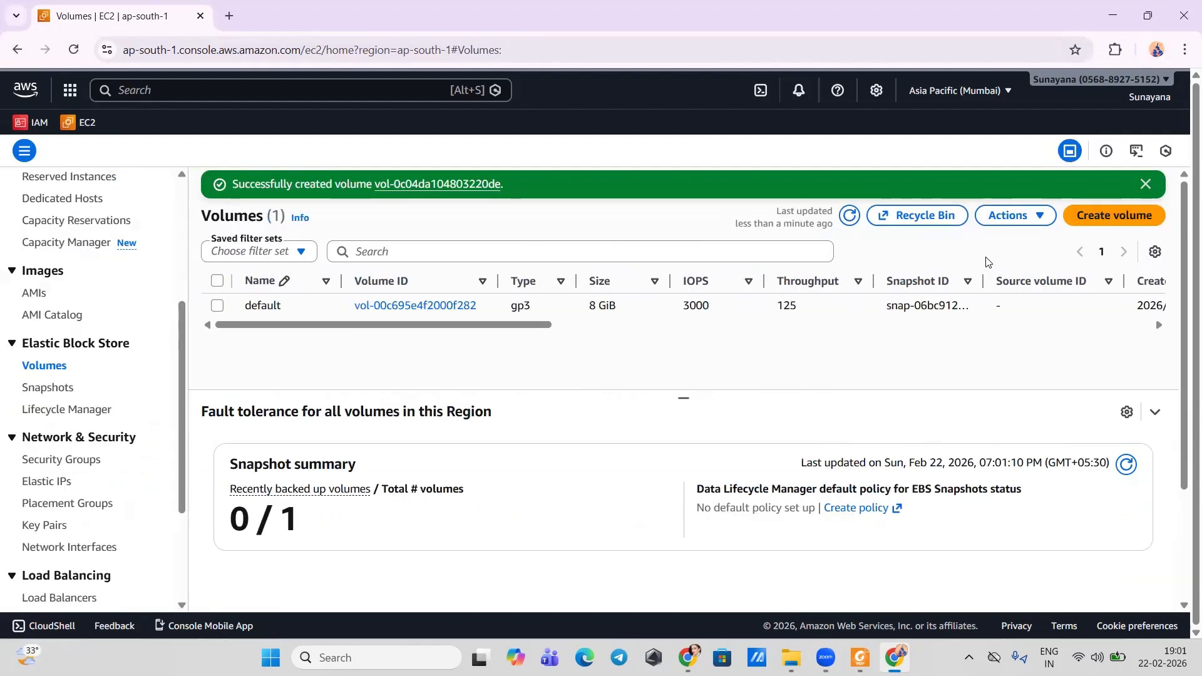
# Step: Refresh the volumes list, name the new 100 GiB volume "vol1" and review its details
pyautogui.click(848, 216)
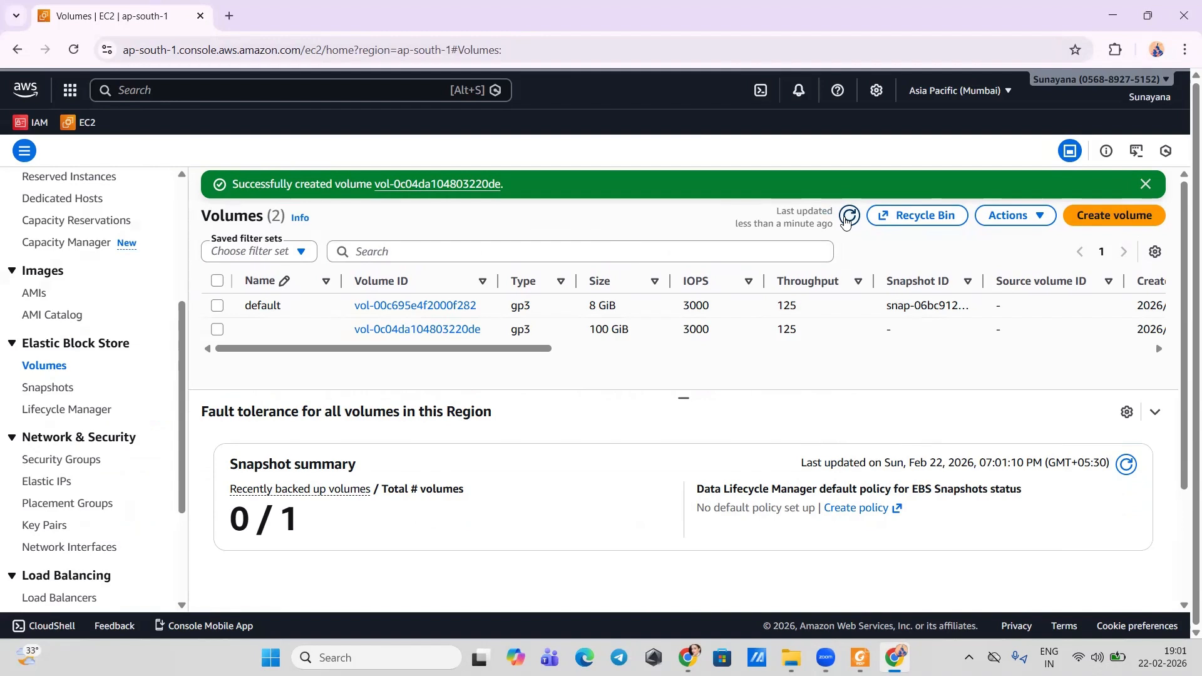
pyautogui.click(322, 336)
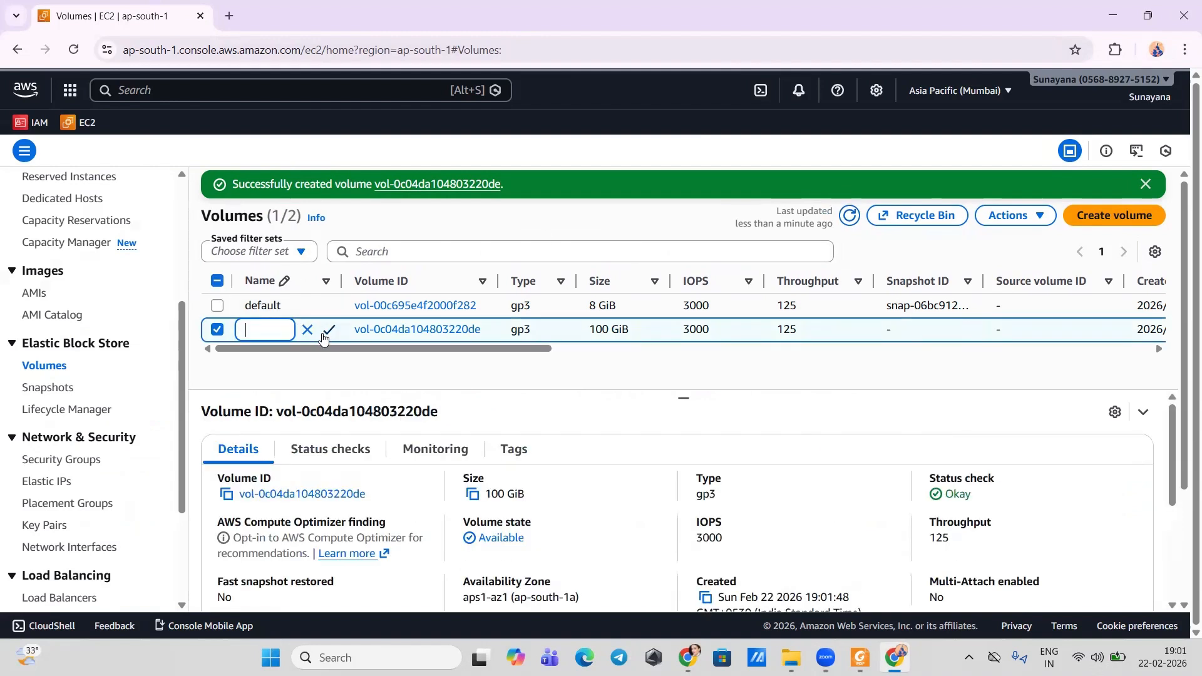
pyautogui.write('vol1')
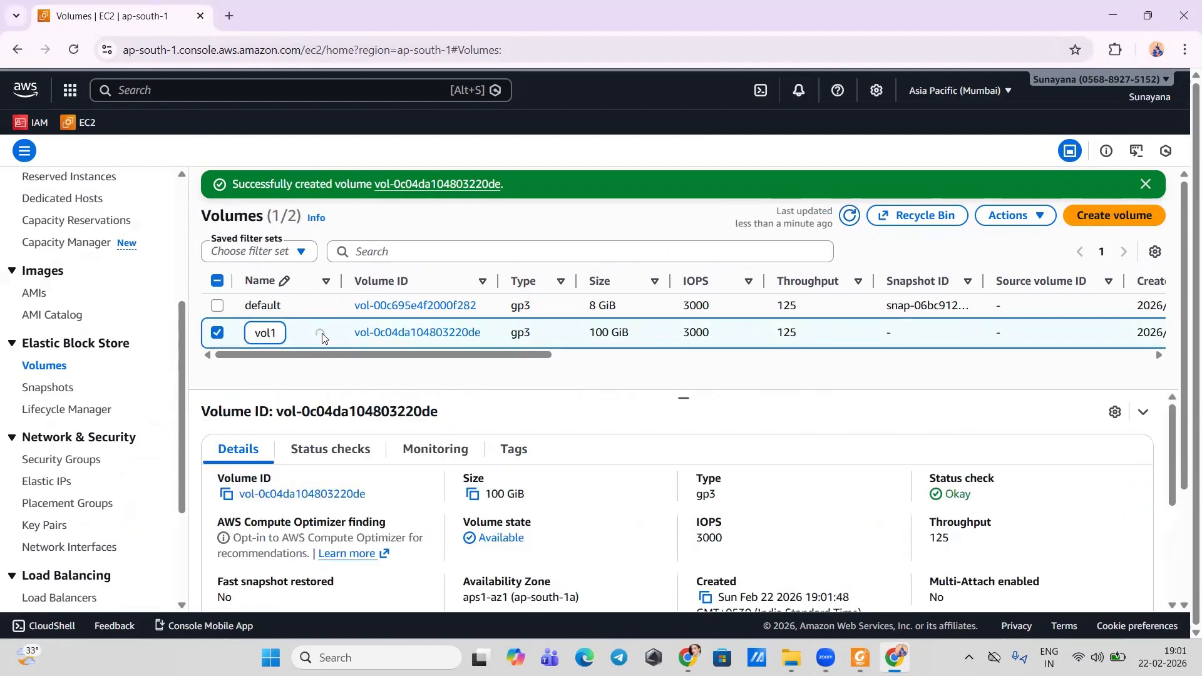
pyautogui.click(328, 332)
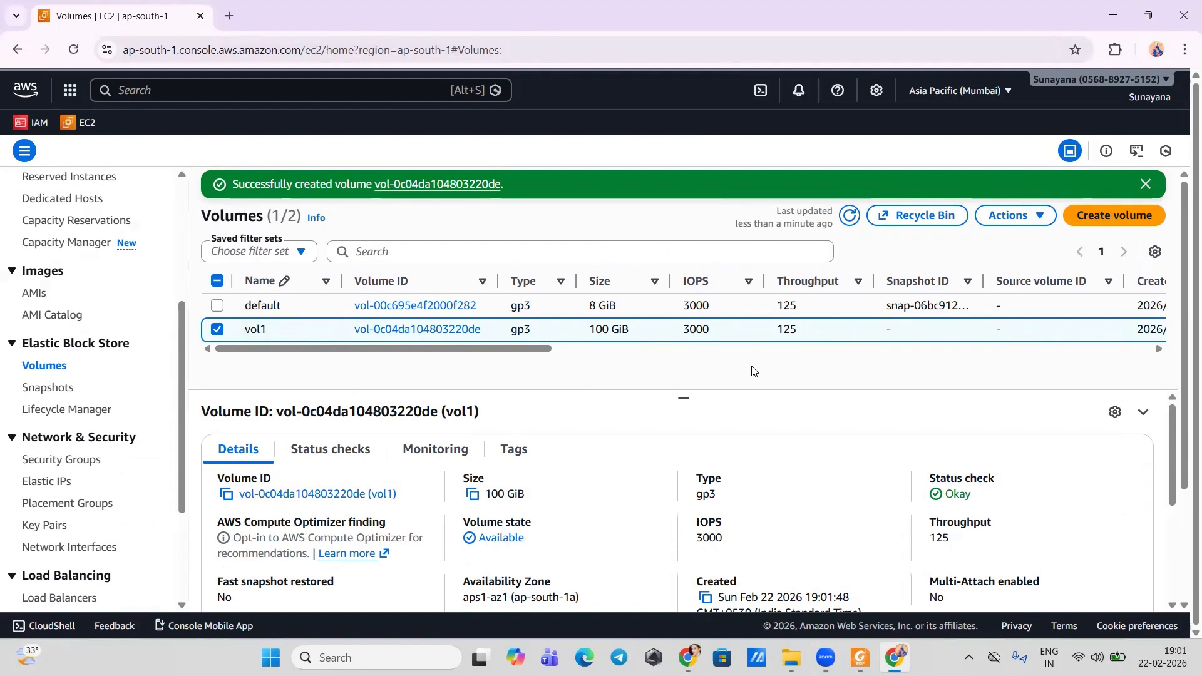
pyautogui.scroll(-2, 720, 430)
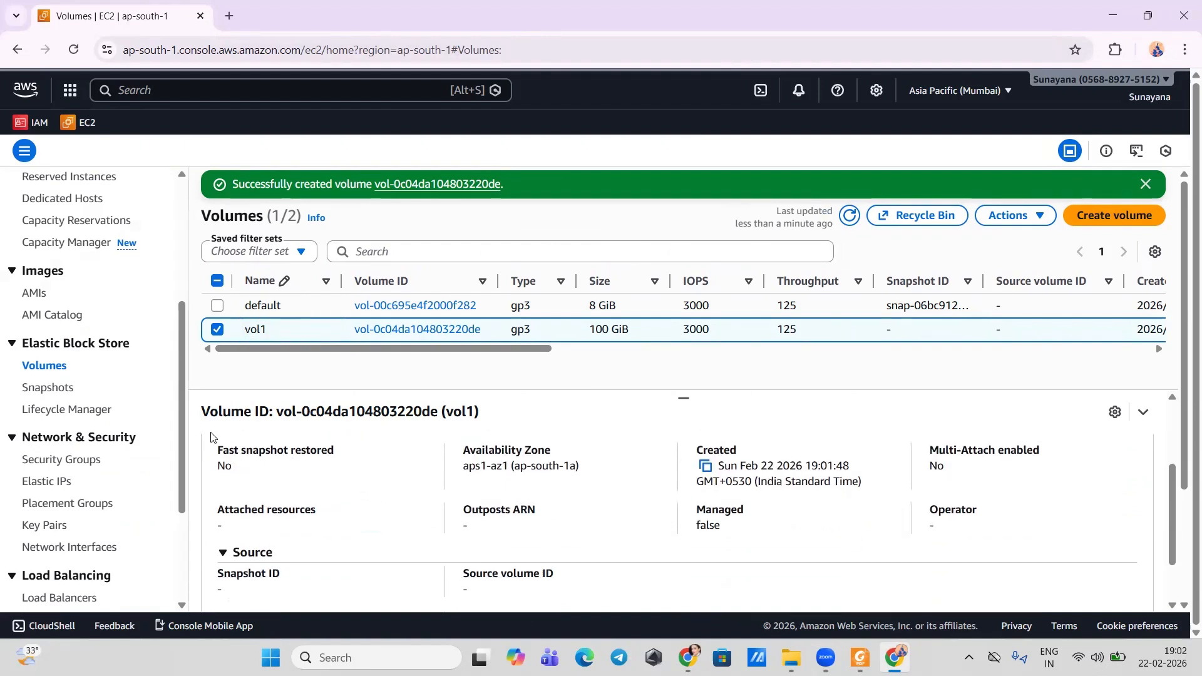
# Step: Create an EBS snapshot from the vol1 volume, leaving the description and tags empty
pyautogui.click(60, 389)
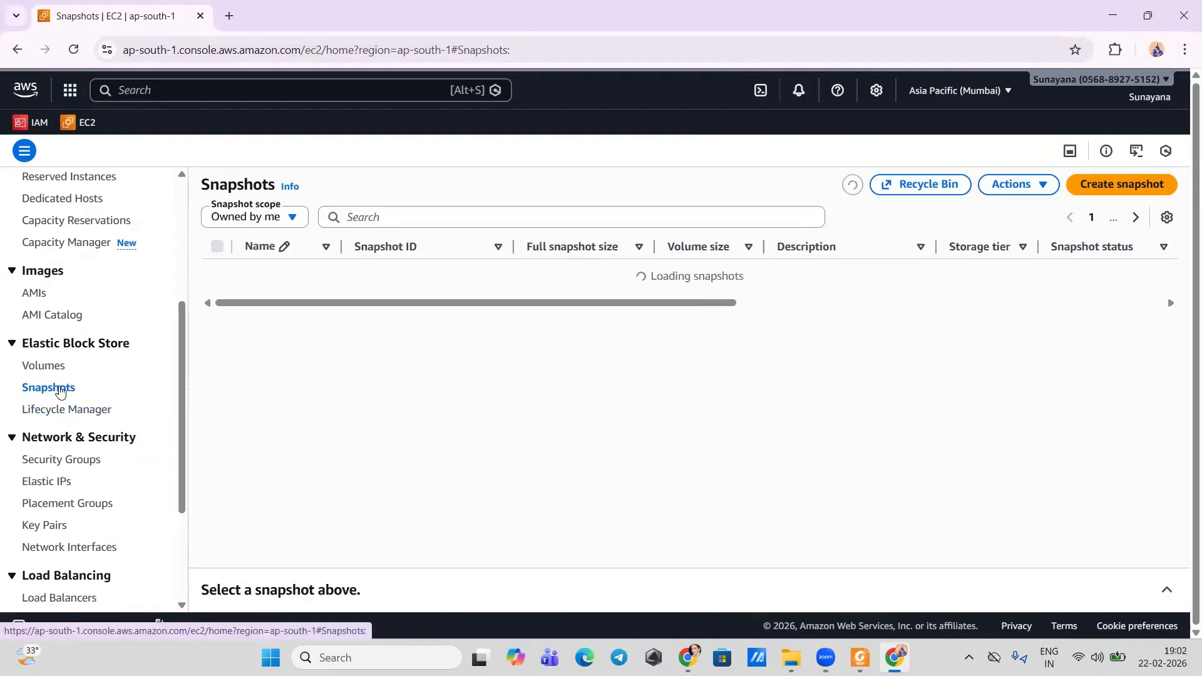
pyautogui.click(1105, 182)
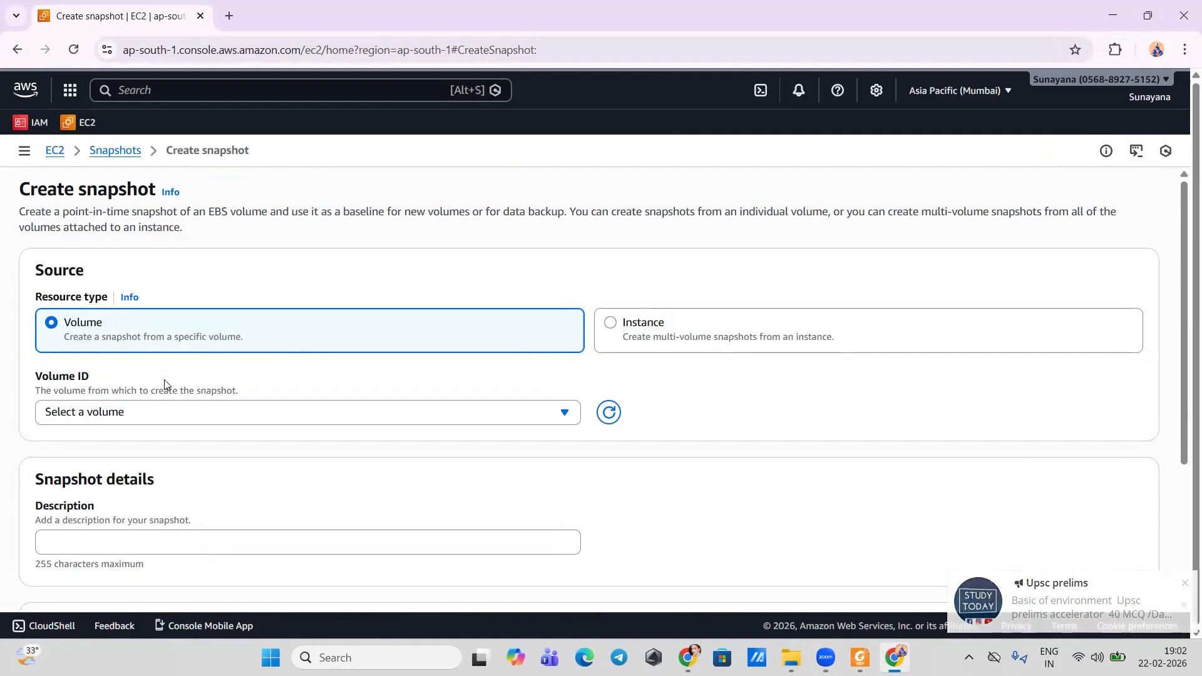
pyautogui.scroll(-2, 105, 426)
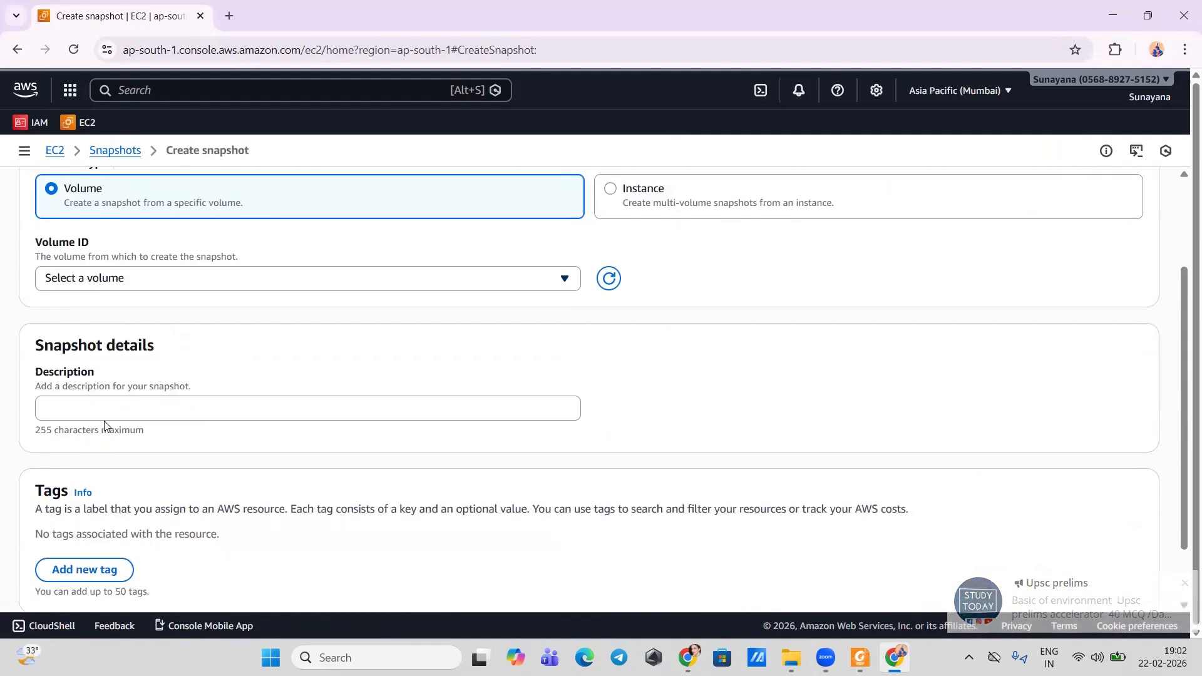
pyautogui.click(132, 282)
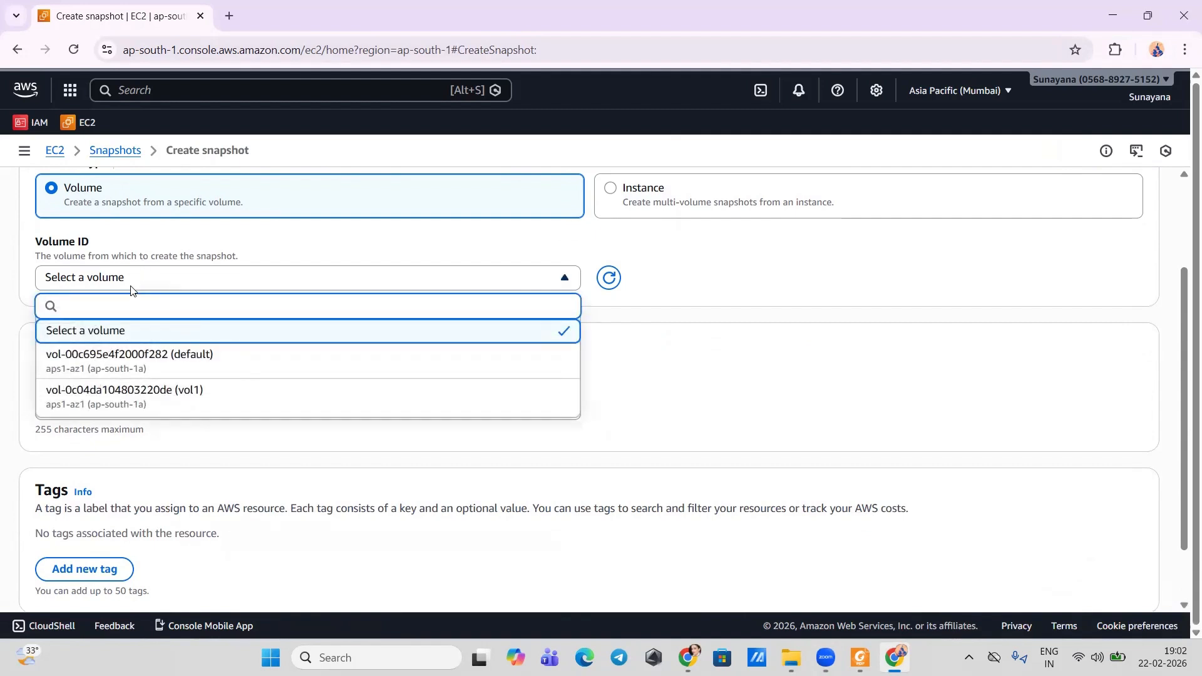
pyautogui.click(125, 398)
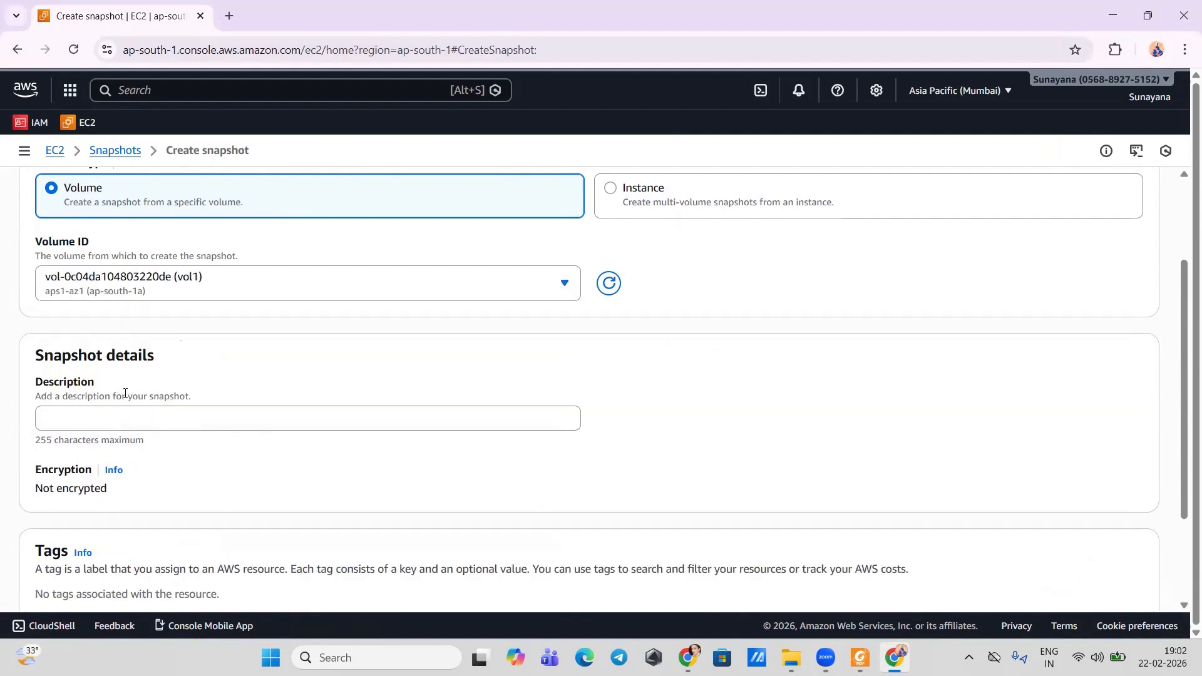
pyautogui.scroll(-2, 265, 360)
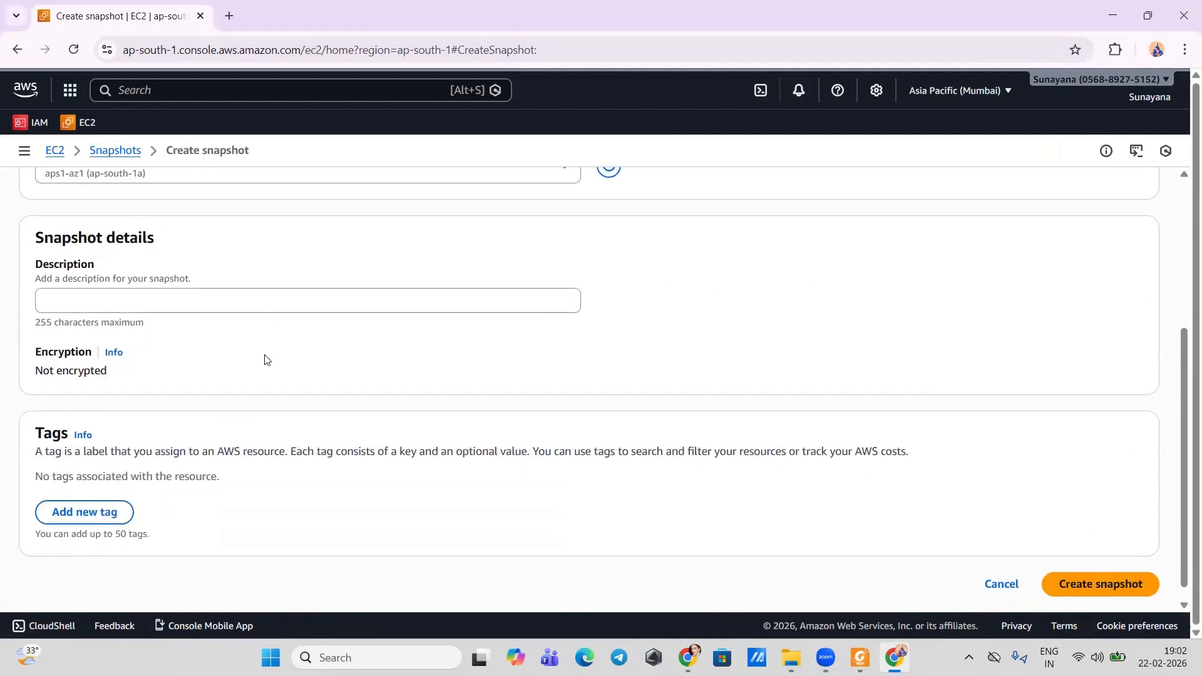
pyautogui.scroll(-1, 448, 336)
pyautogui.click(1097, 557)
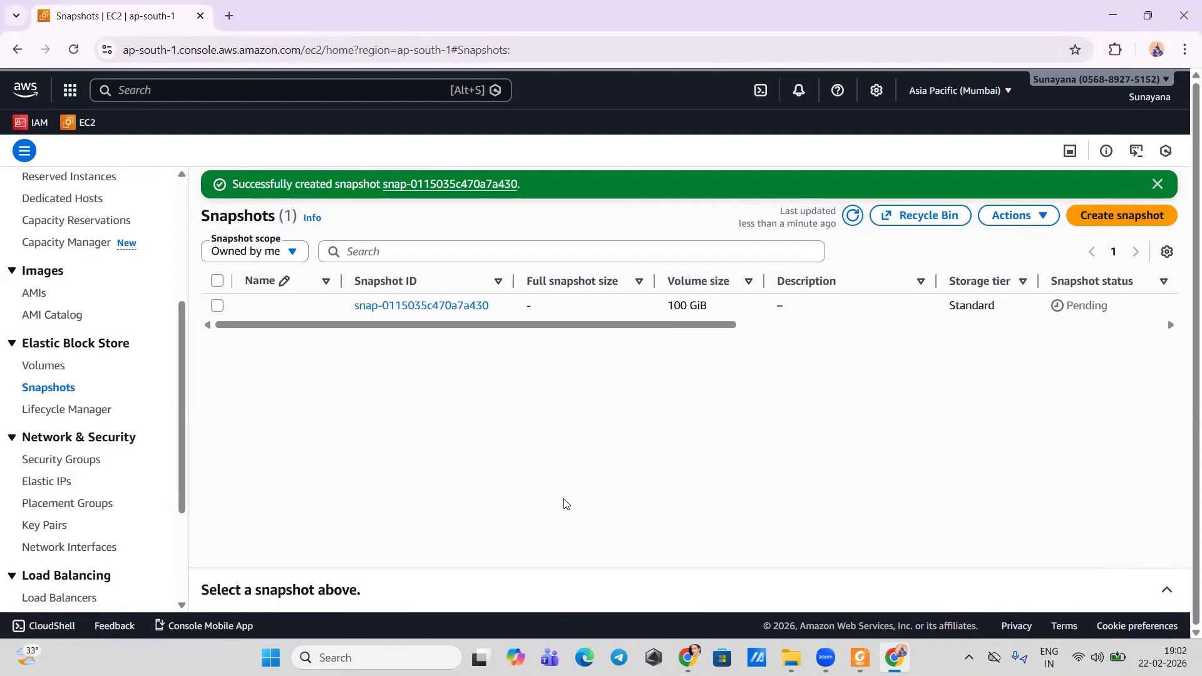
# Step: Name the new 100 GiB snapshot "snap1" in the snapshots list
pyautogui.click(321, 307)
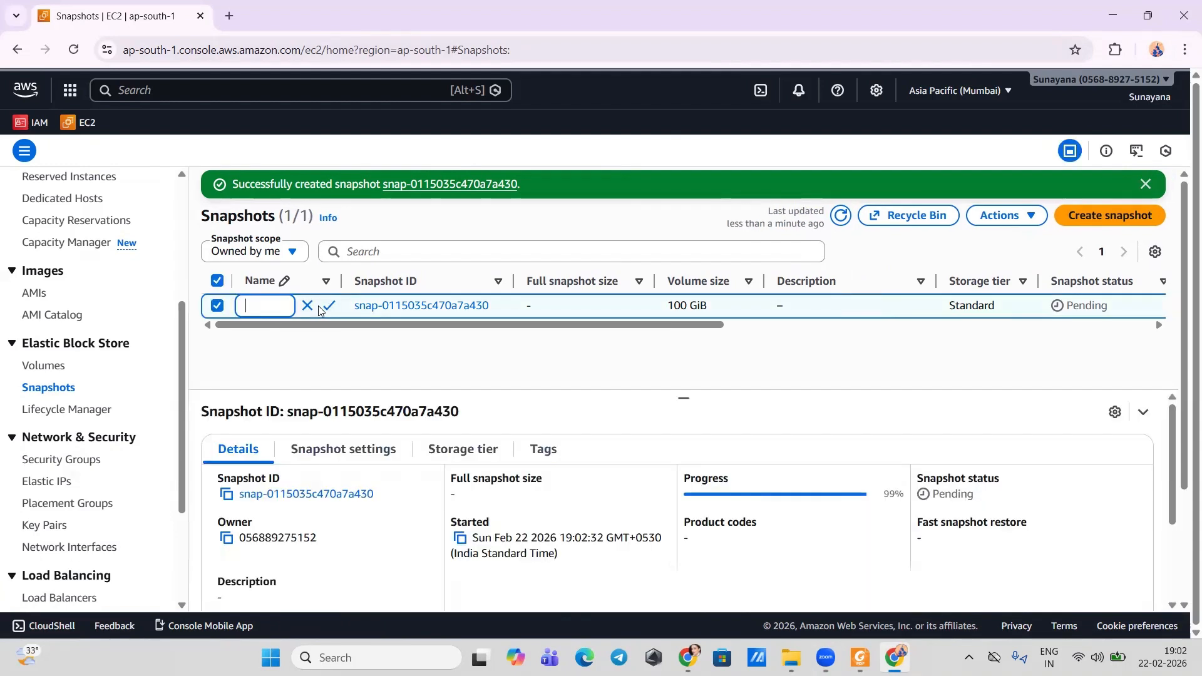
pyautogui.write('snap1')
pyautogui.click(323, 307)
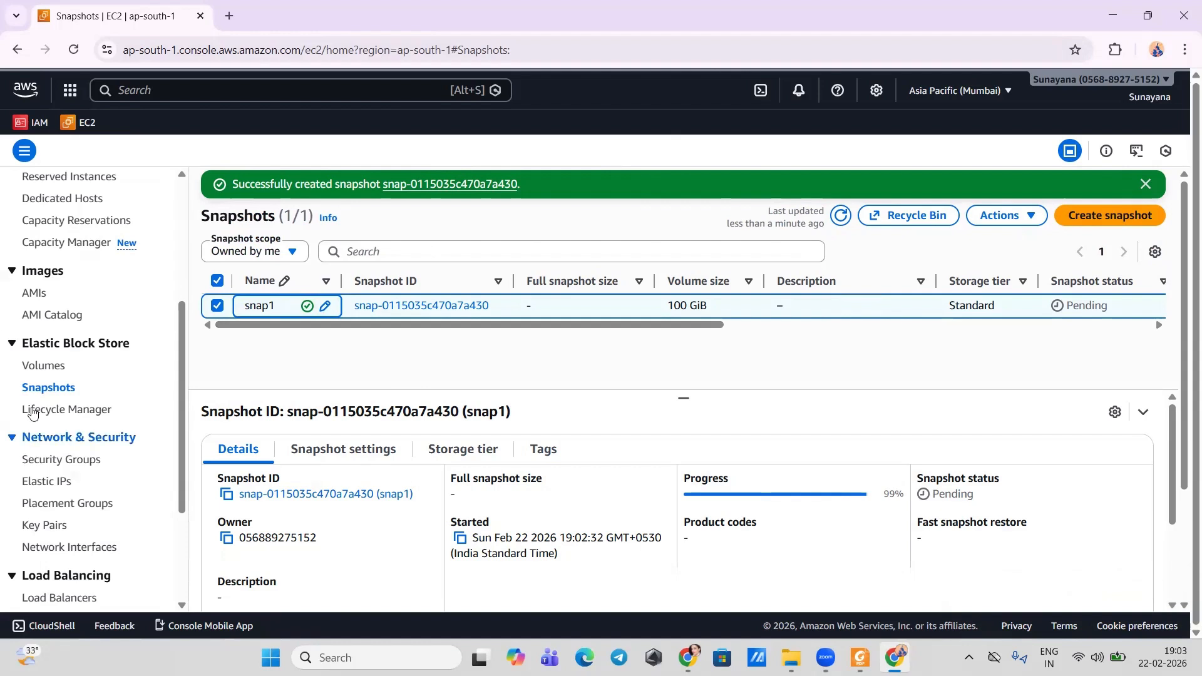
# Step: Attach the vol1 volume to the running abc instance with the device name /dev/sdd
pyautogui.click(39, 369)
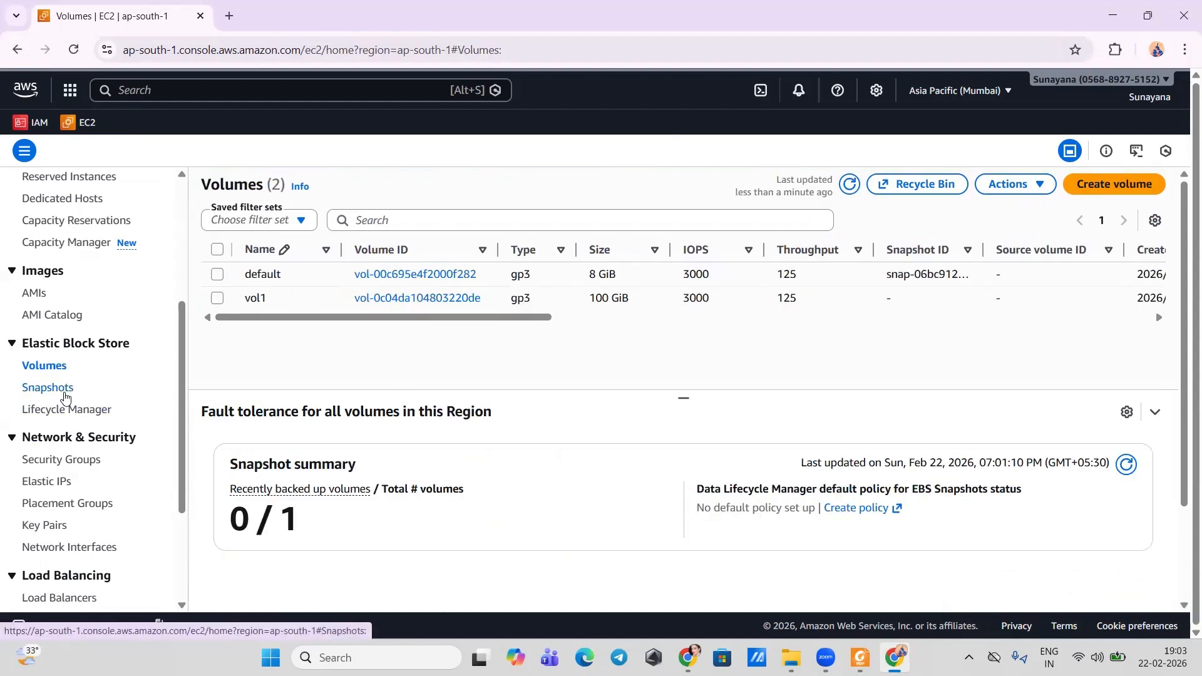
pyautogui.click(218, 300)
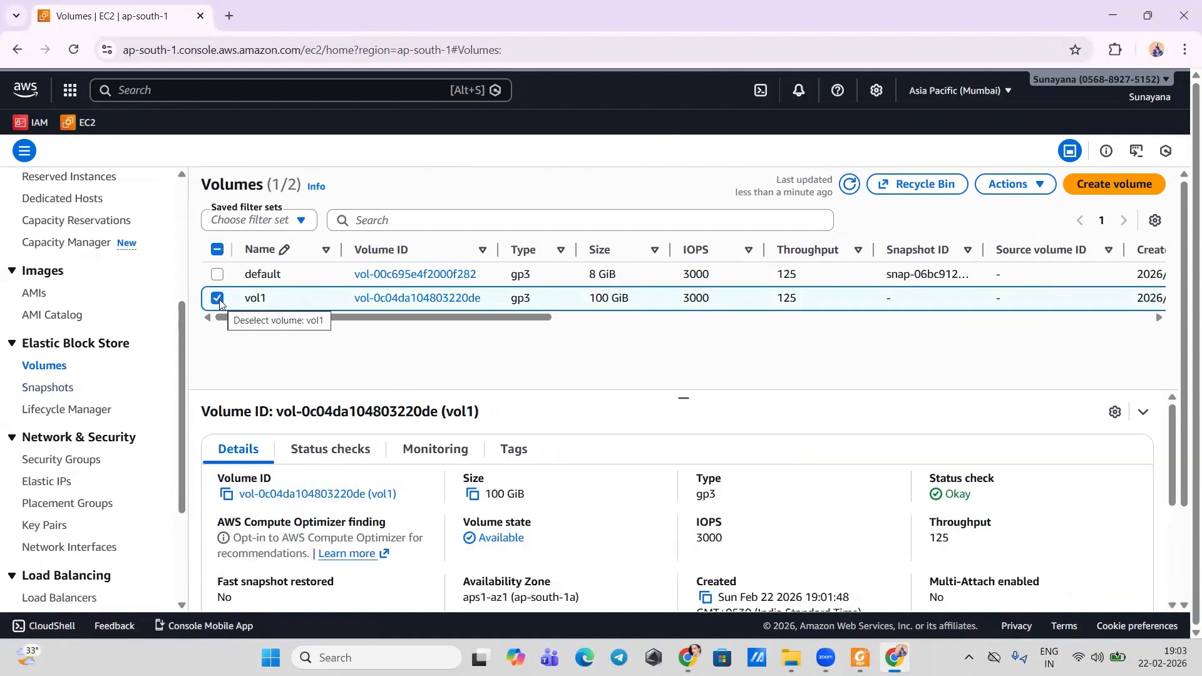
pyautogui.click(1030, 188)
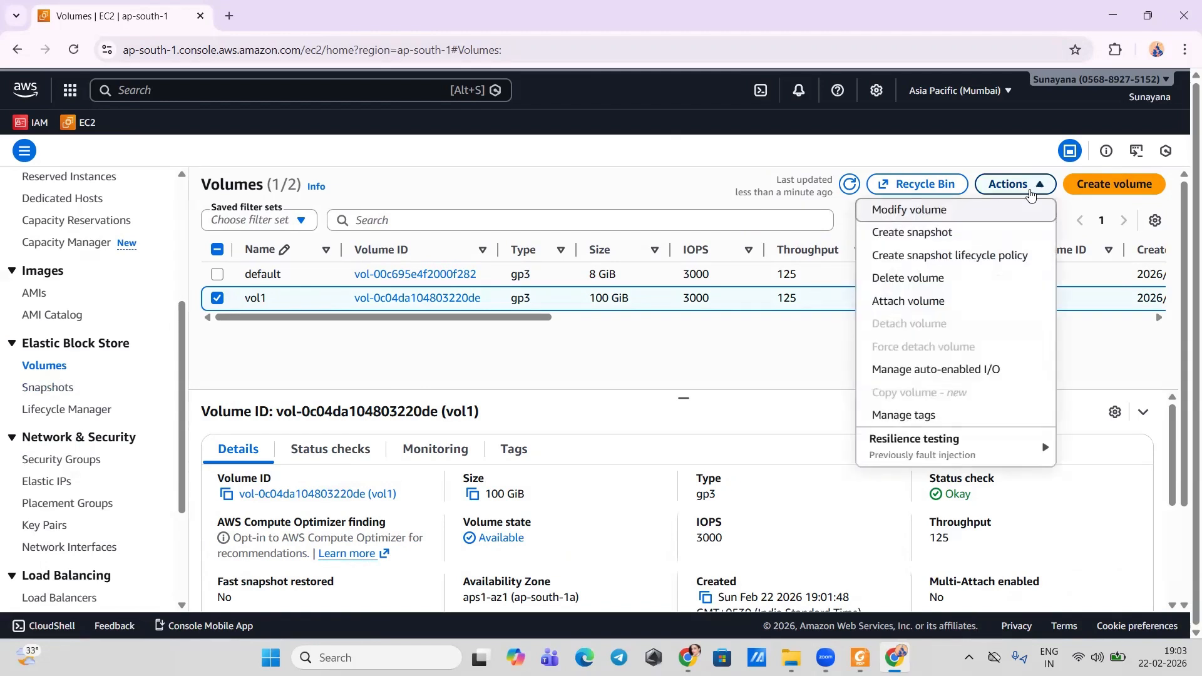
pyautogui.click(942, 304)
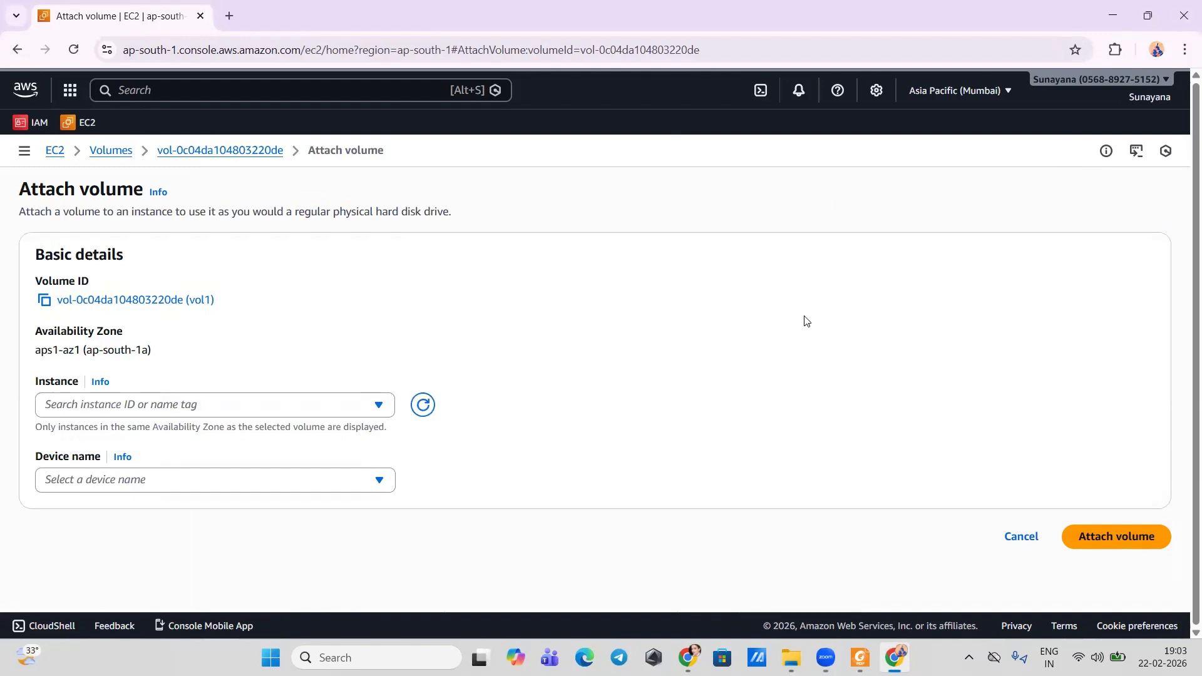
pyautogui.click(308, 410)
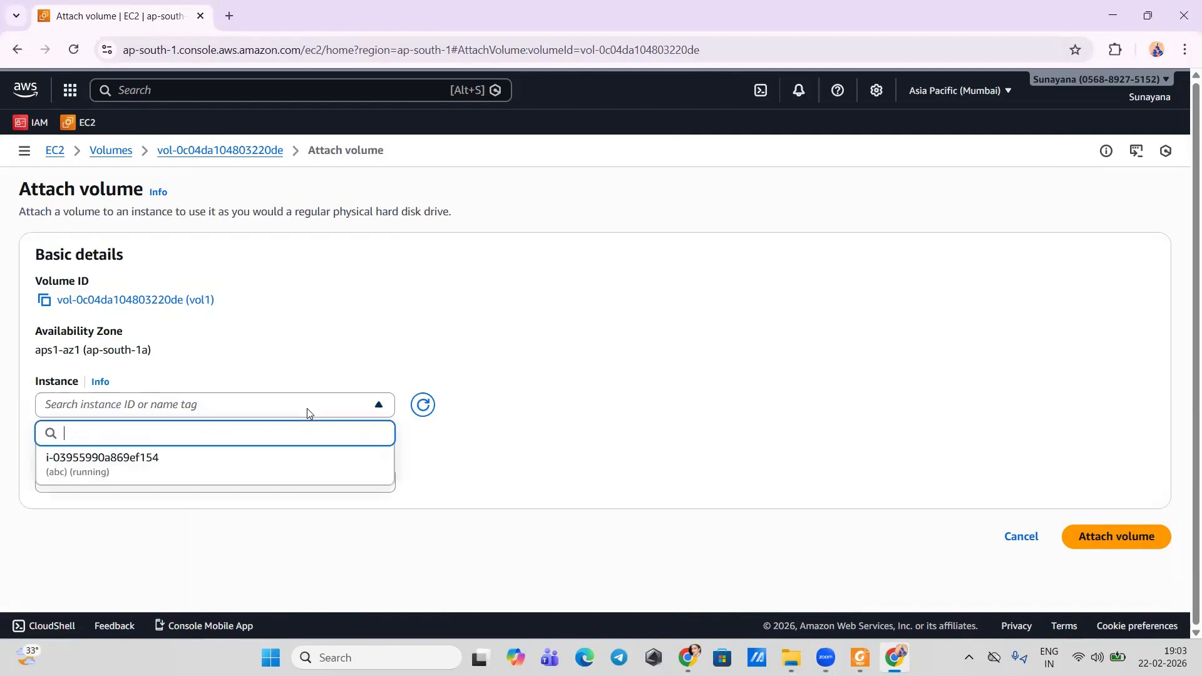
pyautogui.click(229, 466)
pyautogui.click(212, 487)
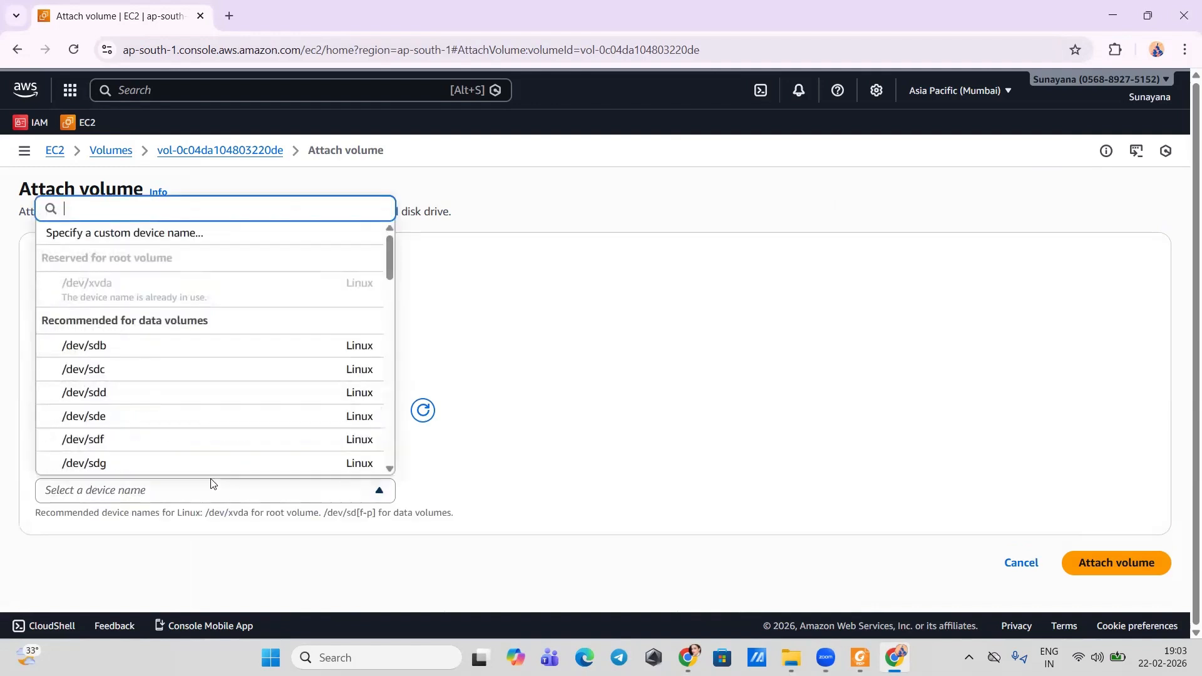
pyautogui.click(159, 393)
pyautogui.scroll(-1, 665, 459)
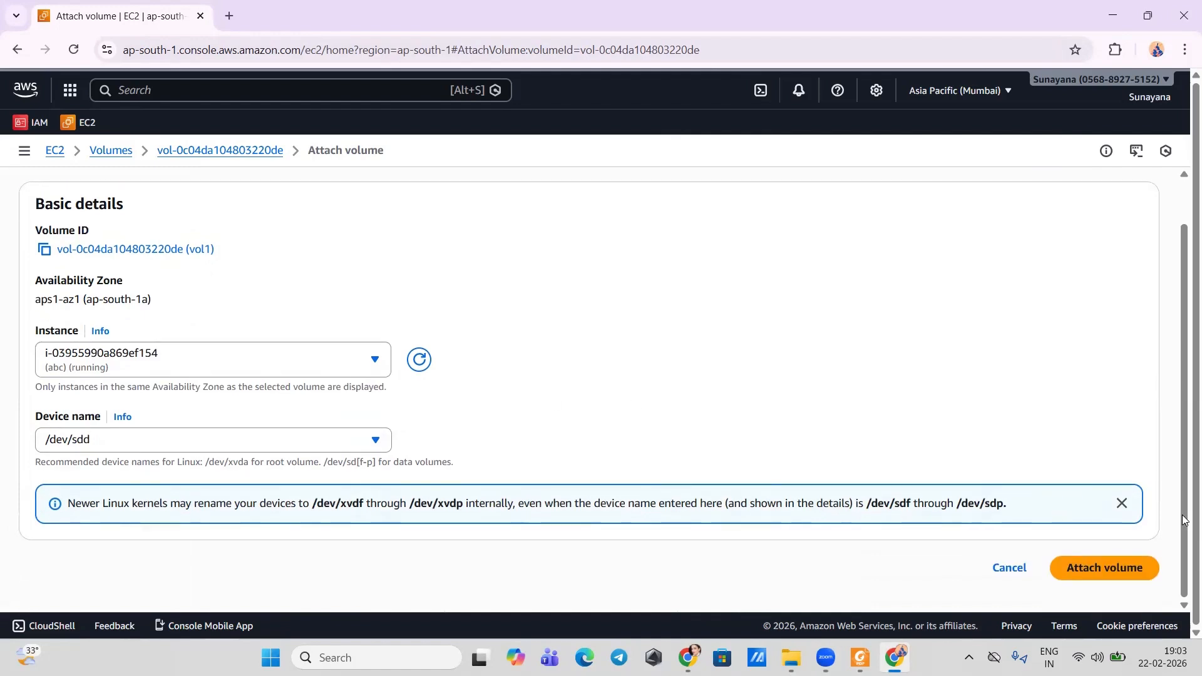
pyautogui.click(1091, 566)
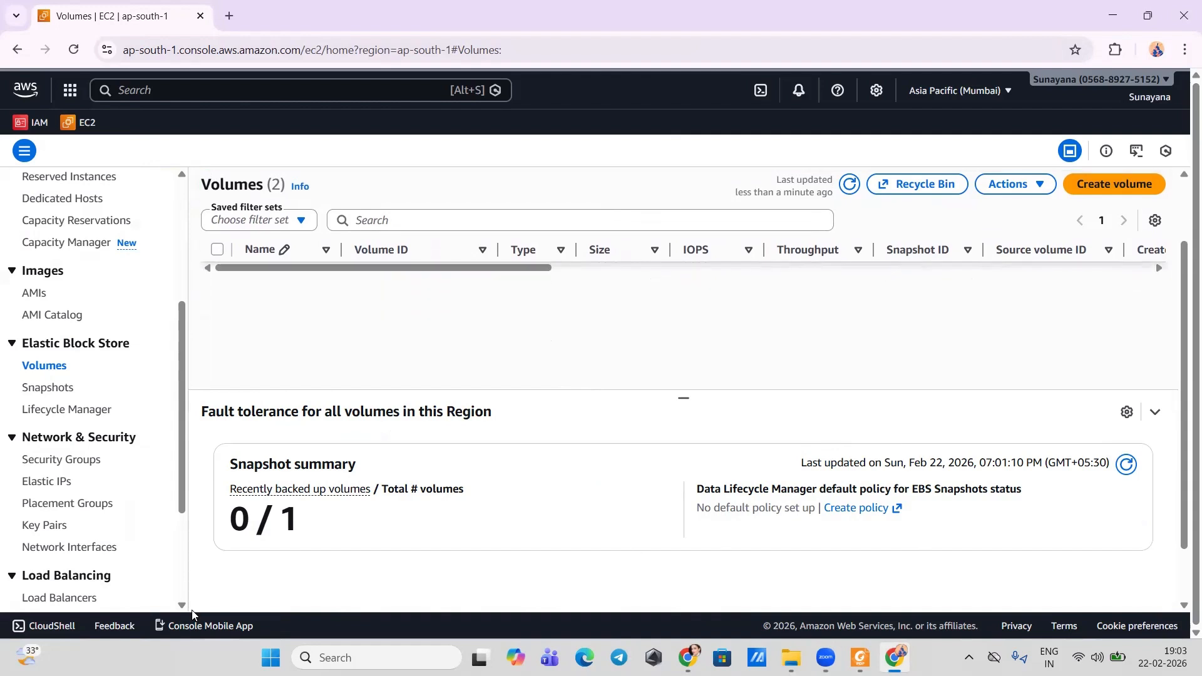
# Step: Check the details of the snap1 snapshot and view the EBS snapshots held in the Recycle Bin's resources
pyautogui.click(25, 389)
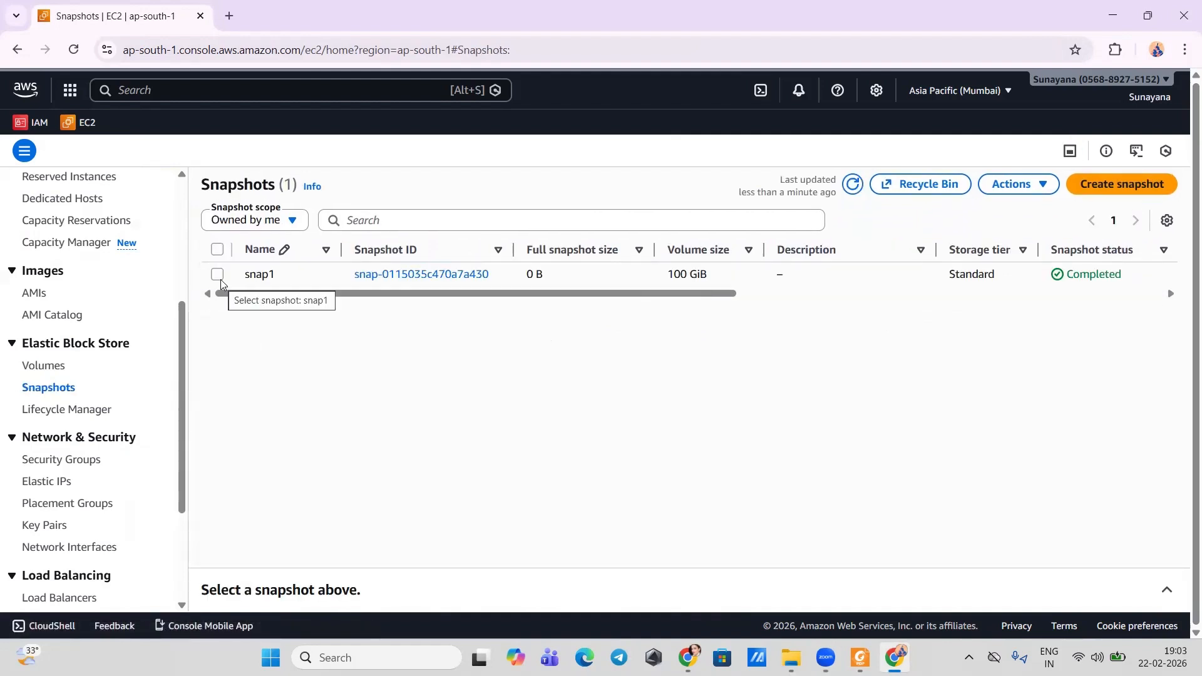
pyautogui.click(218, 276)
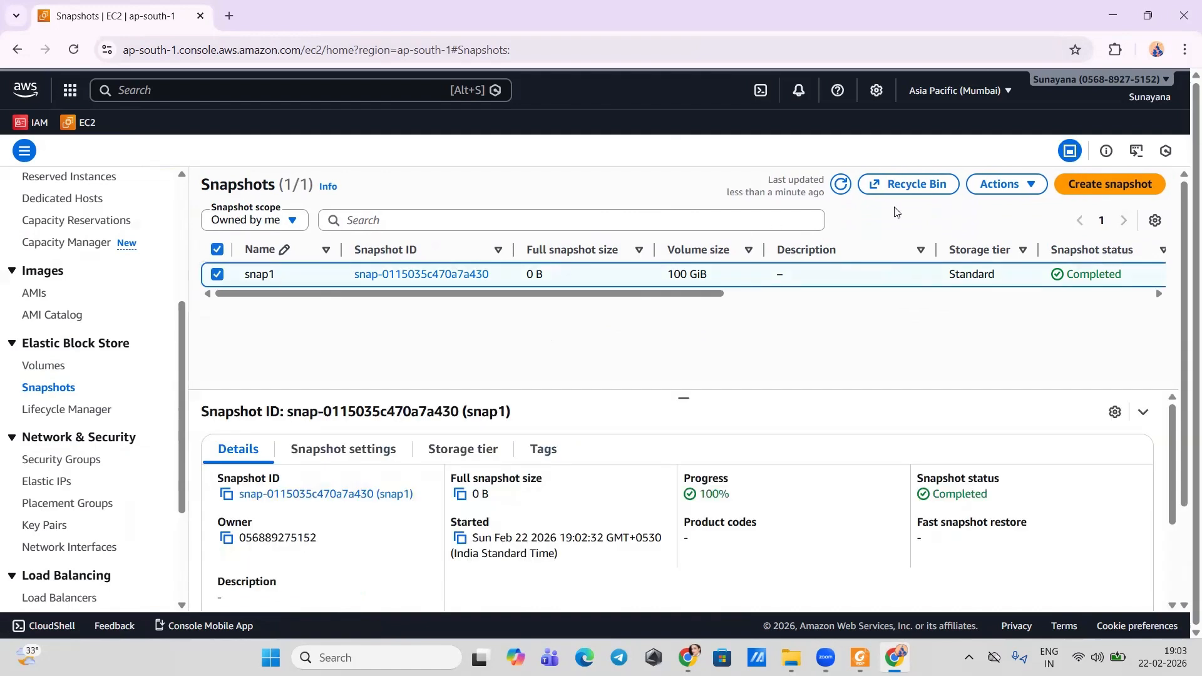
pyautogui.click(903, 184)
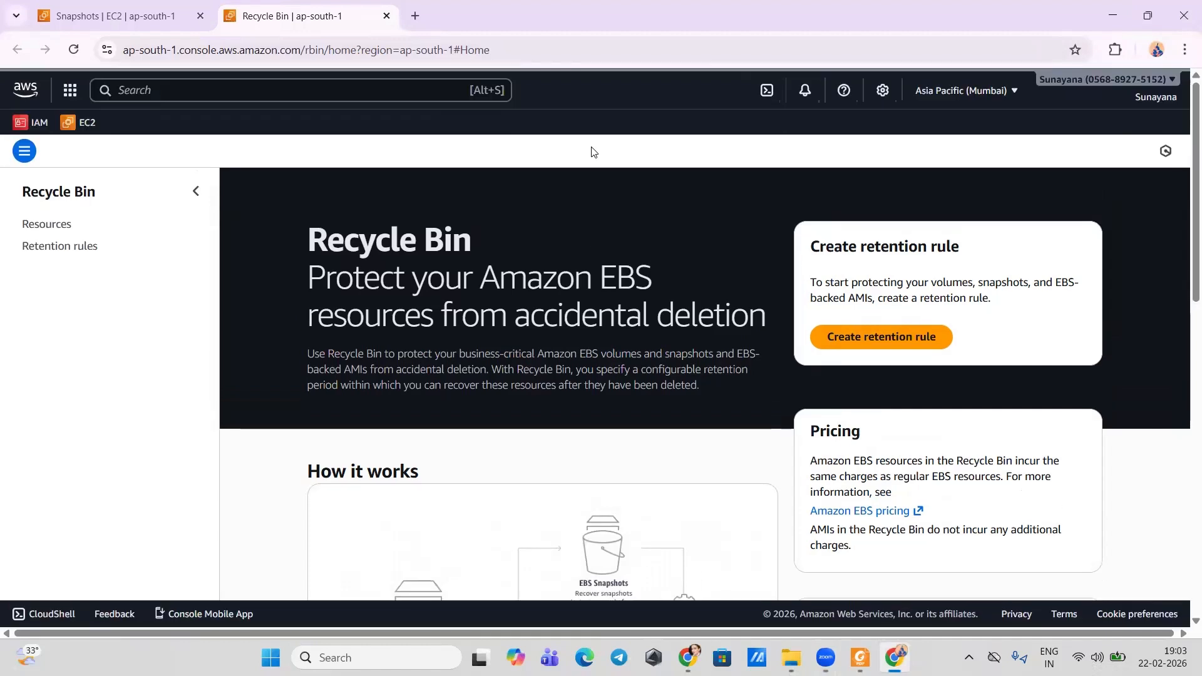
pyautogui.click(52, 226)
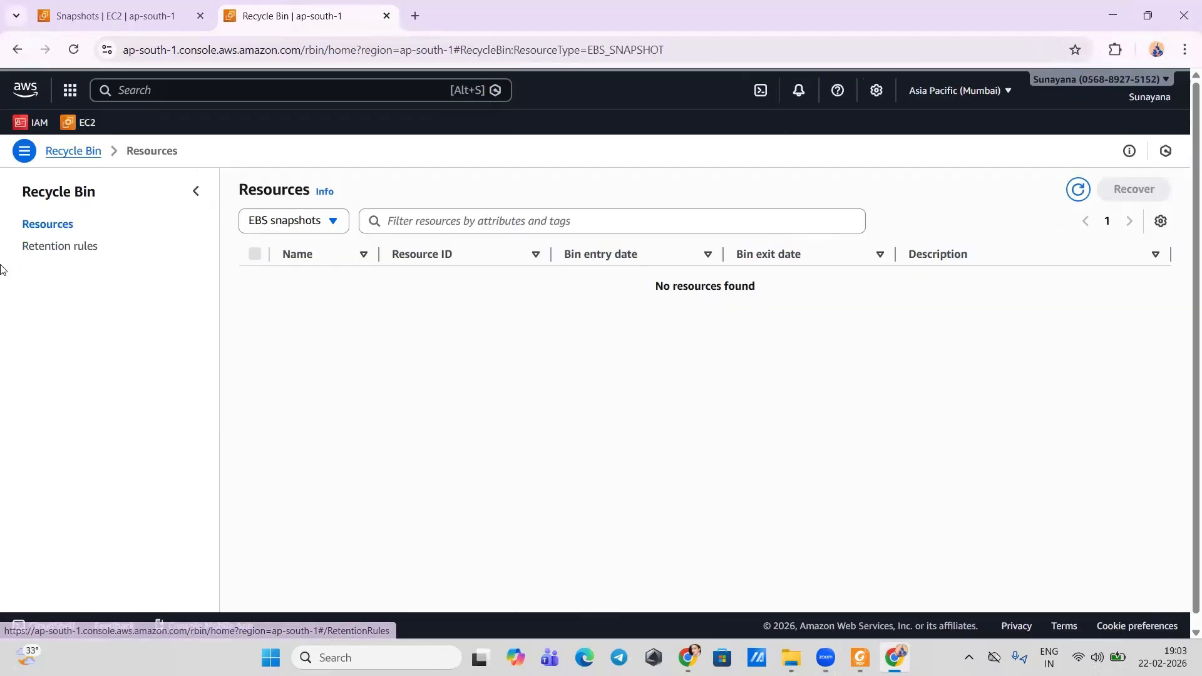
# Step: Start a new Recycle Bin retention rule and name it "xyz"
pyautogui.click(34, 253)
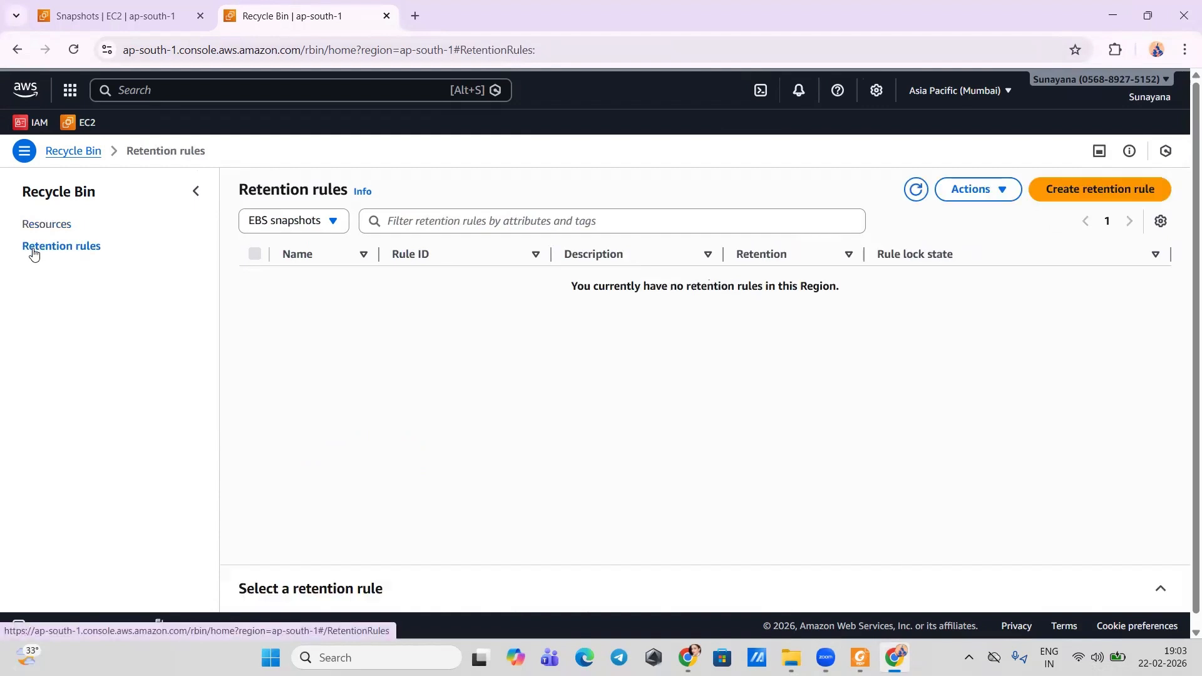
pyautogui.click(1138, 200)
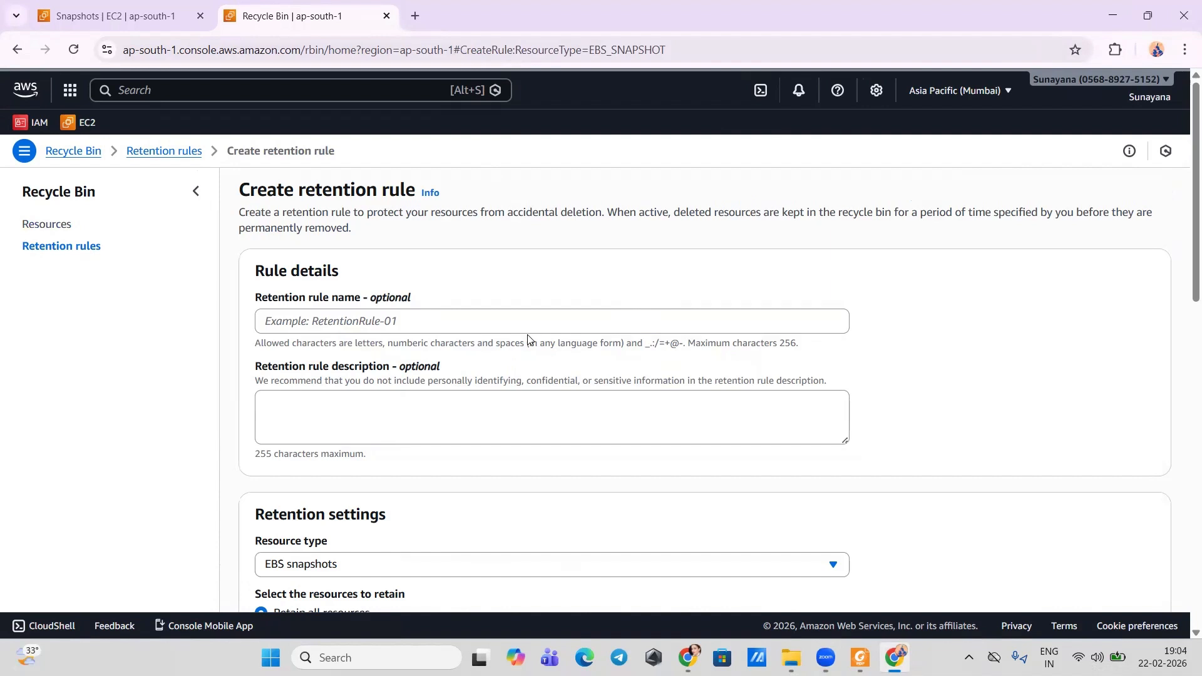
pyautogui.click(498, 326)
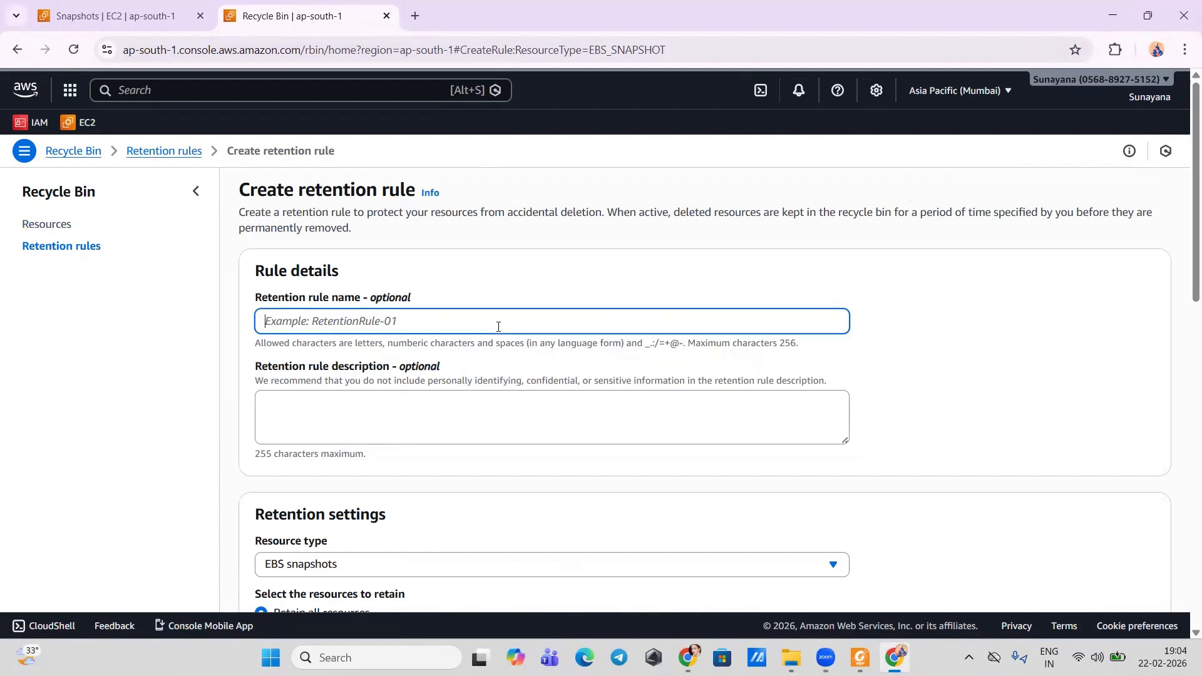
pyautogui.write('xyz')
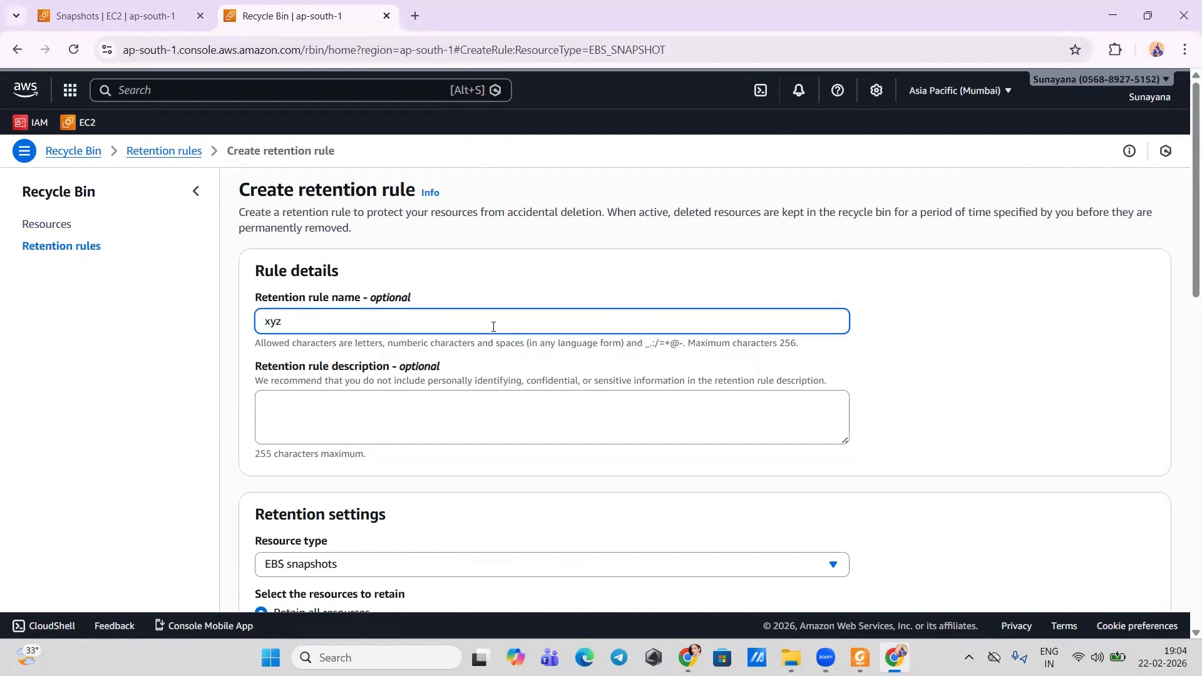
# Step: Create the retention rule for EBS snapshots, retaining all resources for 1 day with the rule left unlocked
pyautogui.scroll(-2, 494, 326)
pyautogui.scroll(-1, 494, 331)
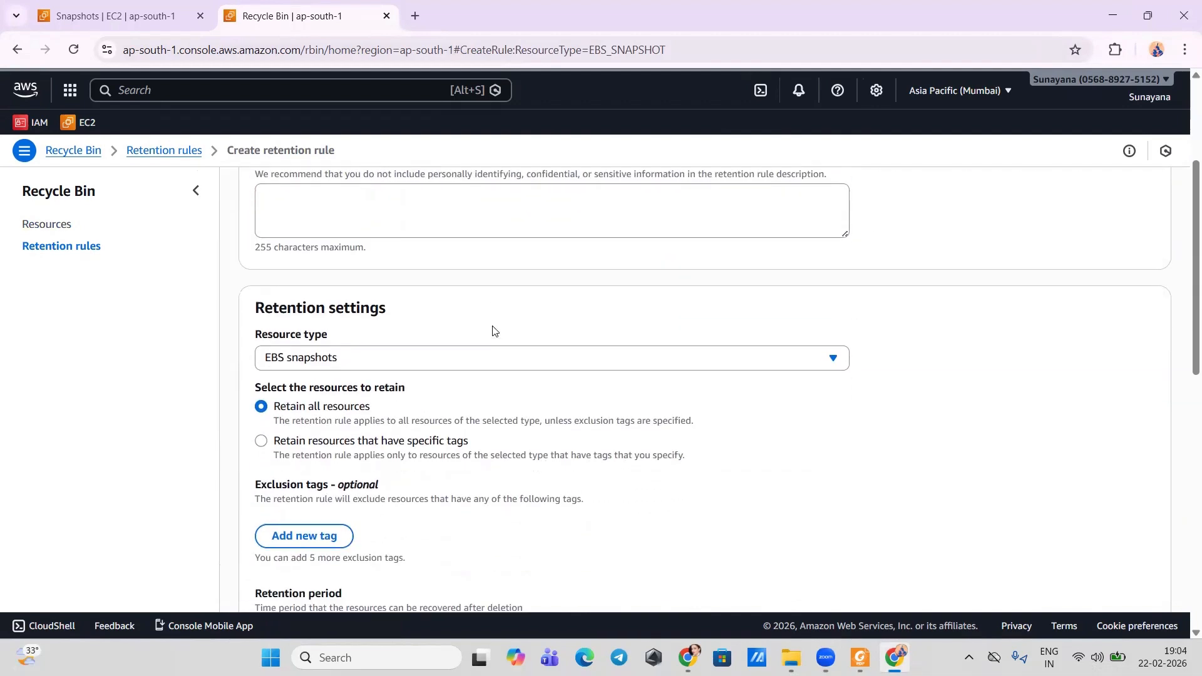
pyautogui.click(418, 361)
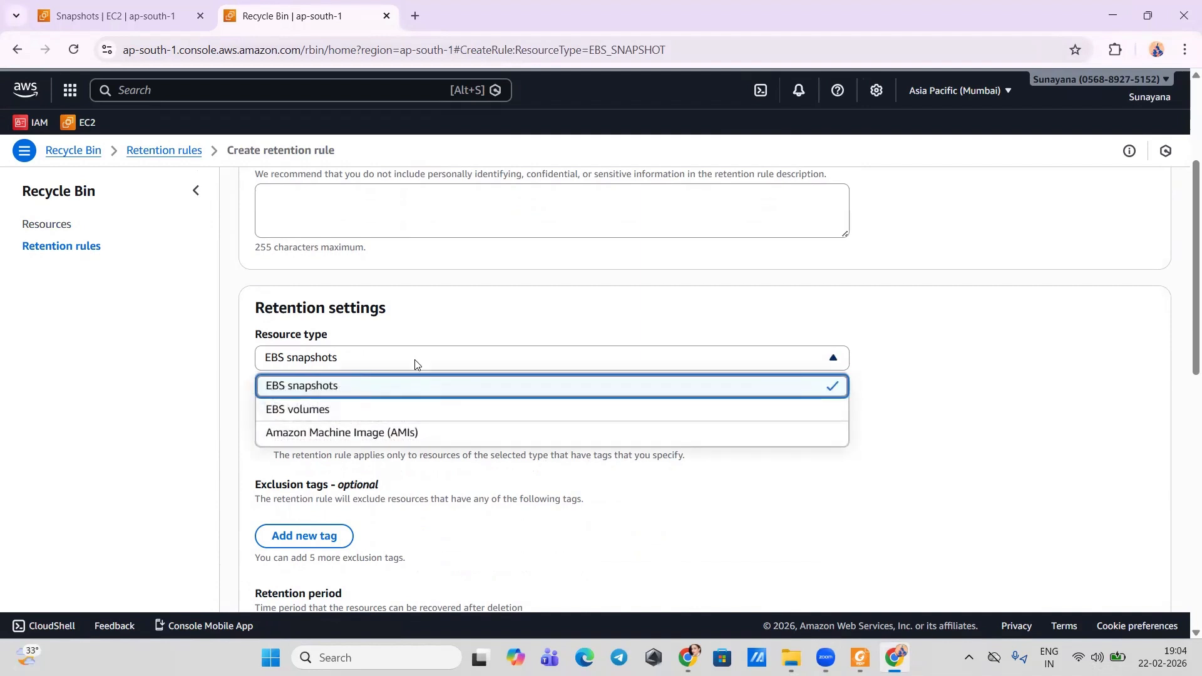
pyautogui.click(415, 363)
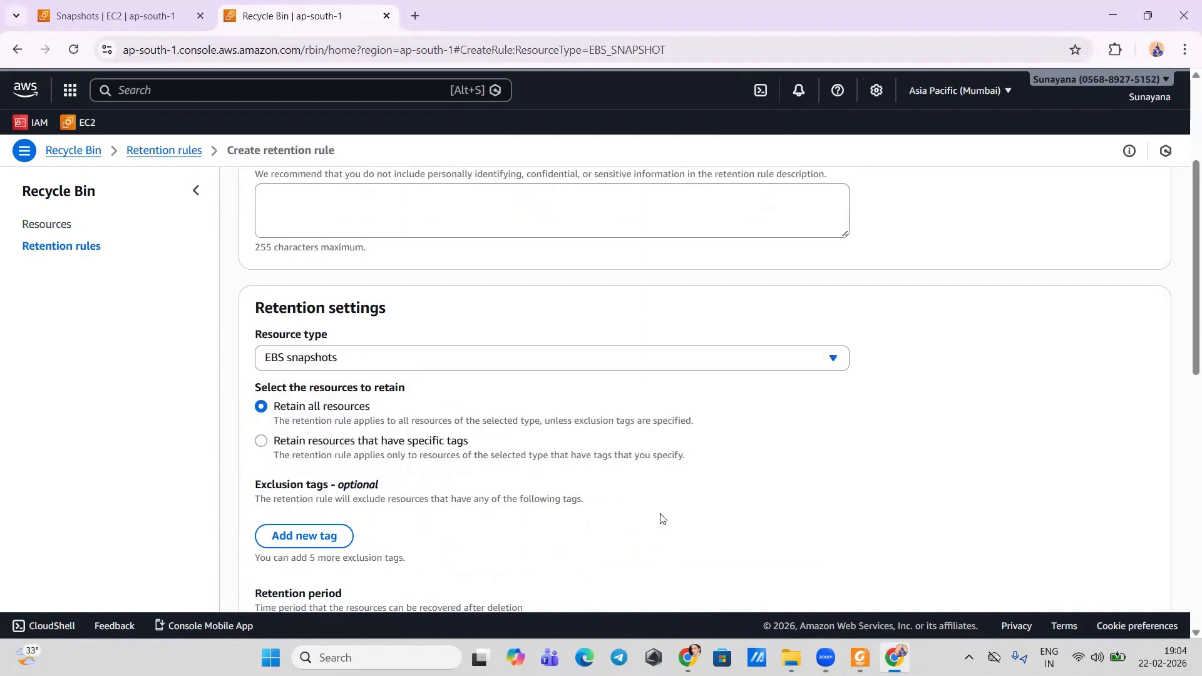
pyautogui.scroll(-1, 664, 518)
pyautogui.scroll(-4, 663, 518)
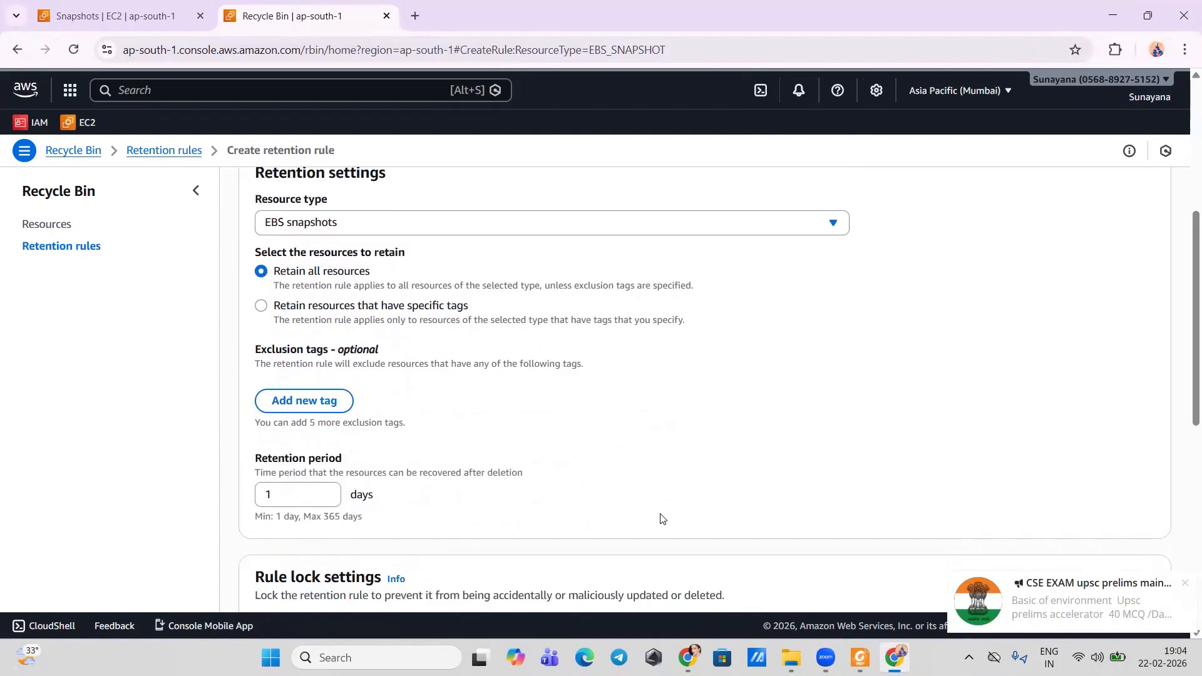
pyautogui.scroll(-3, 663, 519)
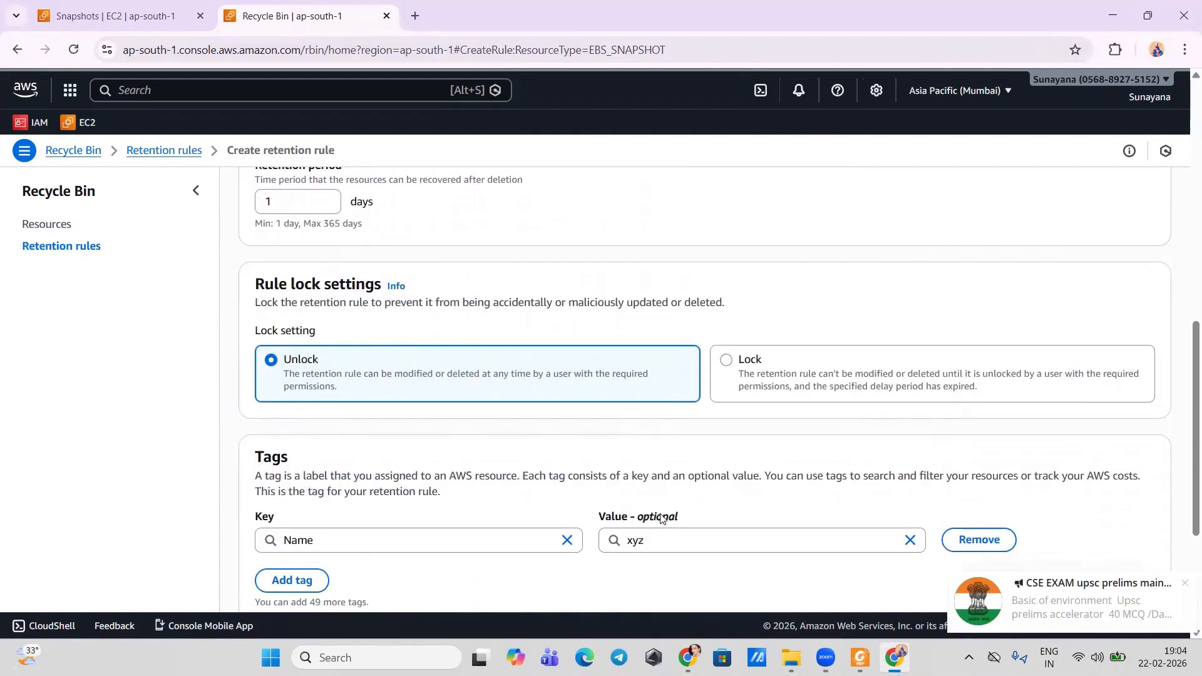
pyautogui.scroll(-4, 662, 518)
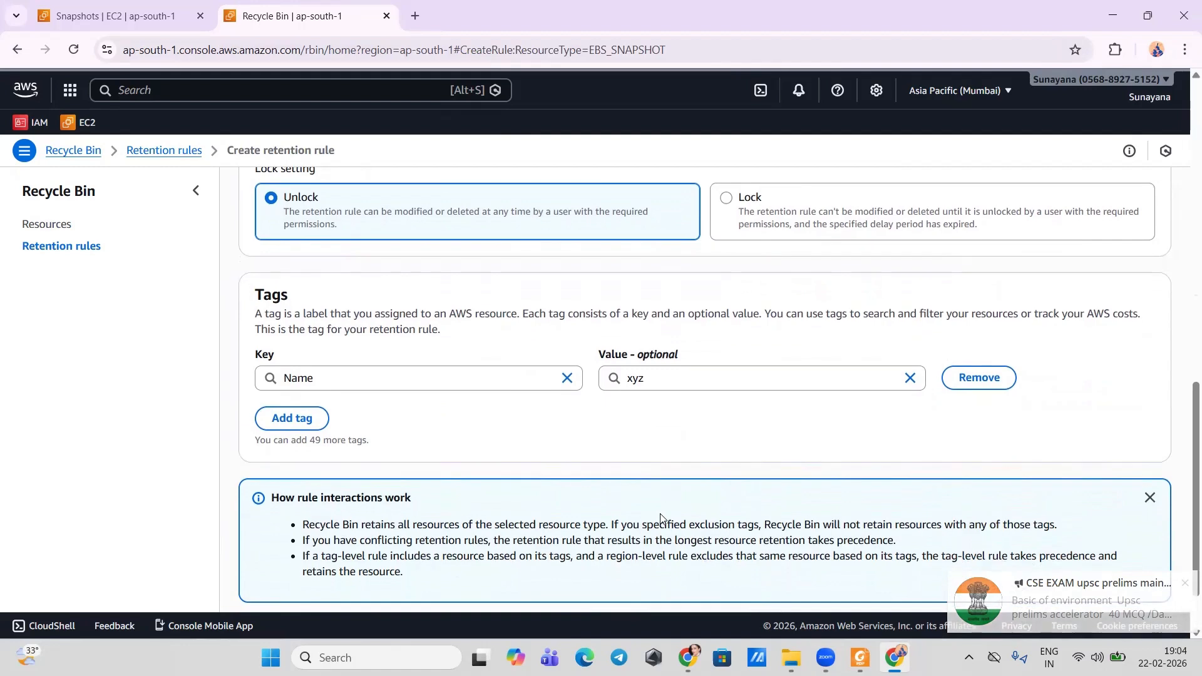
pyautogui.scroll(-1, 662, 518)
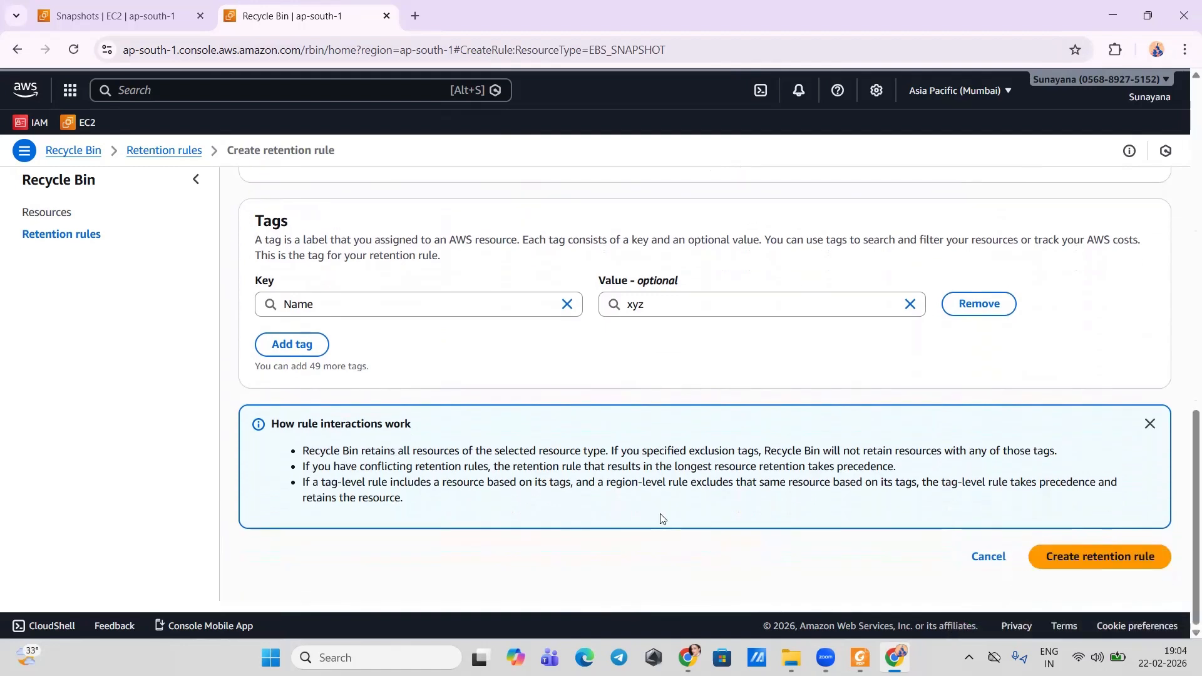
pyautogui.click(1060, 558)
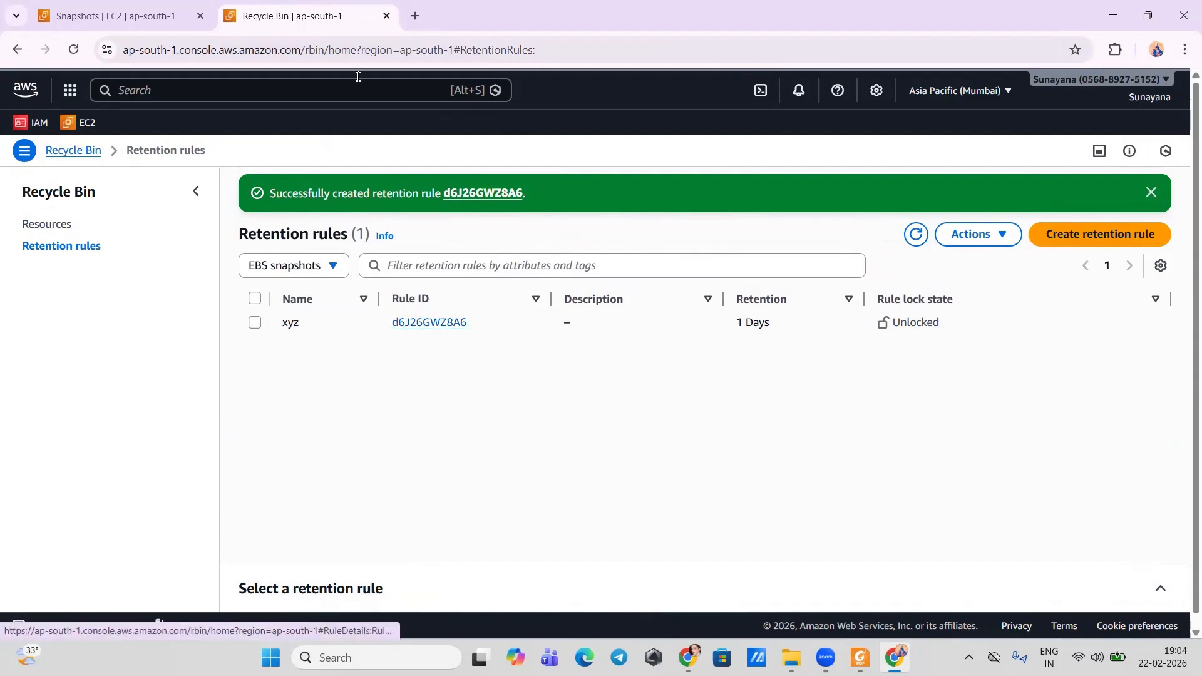
# Step: Terminate the running abc instance without skipping OS shutdown, check its block devices and refresh the instances list
pyautogui.click(116, 16)
pyautogui.scroll(5, 157, 346)
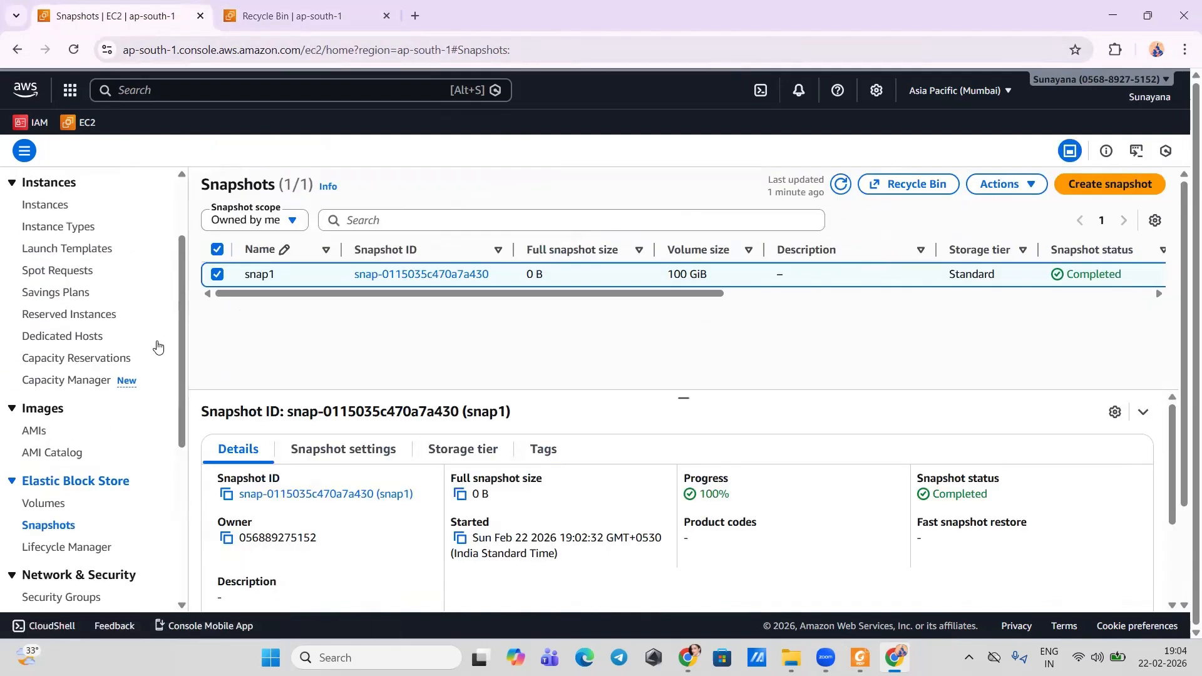
pyautogui.click(45, 318)
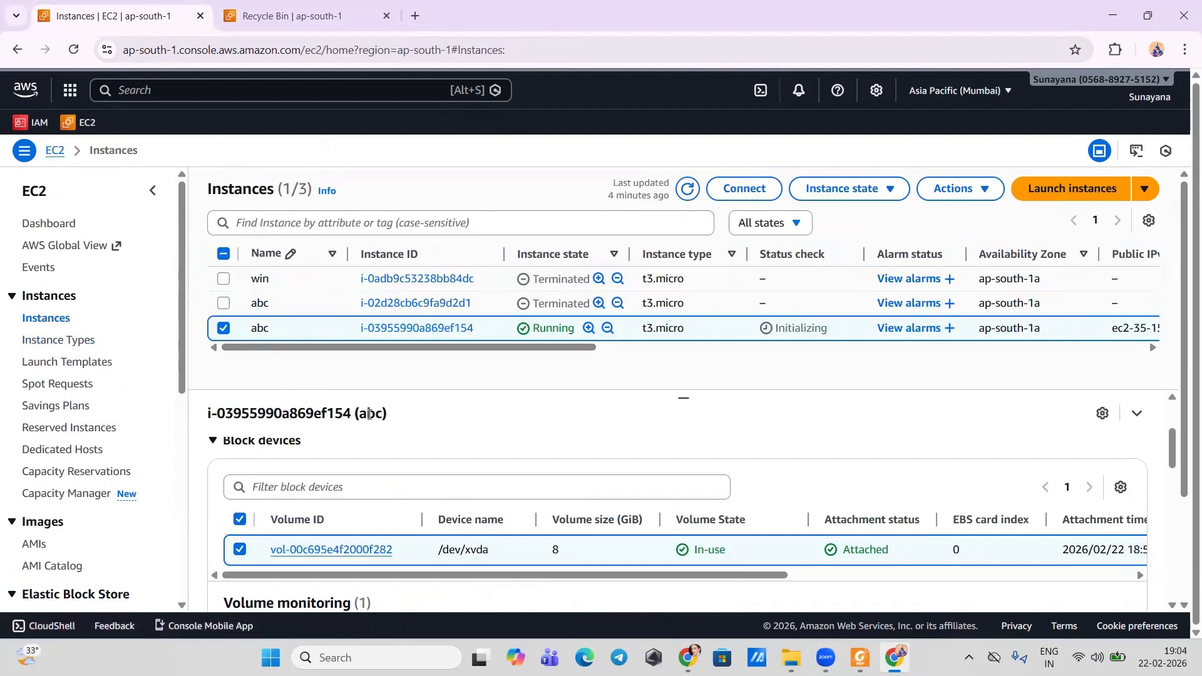
pyautogui.scroll(-1, 369, 414)
pyautogui.click(846, 189)
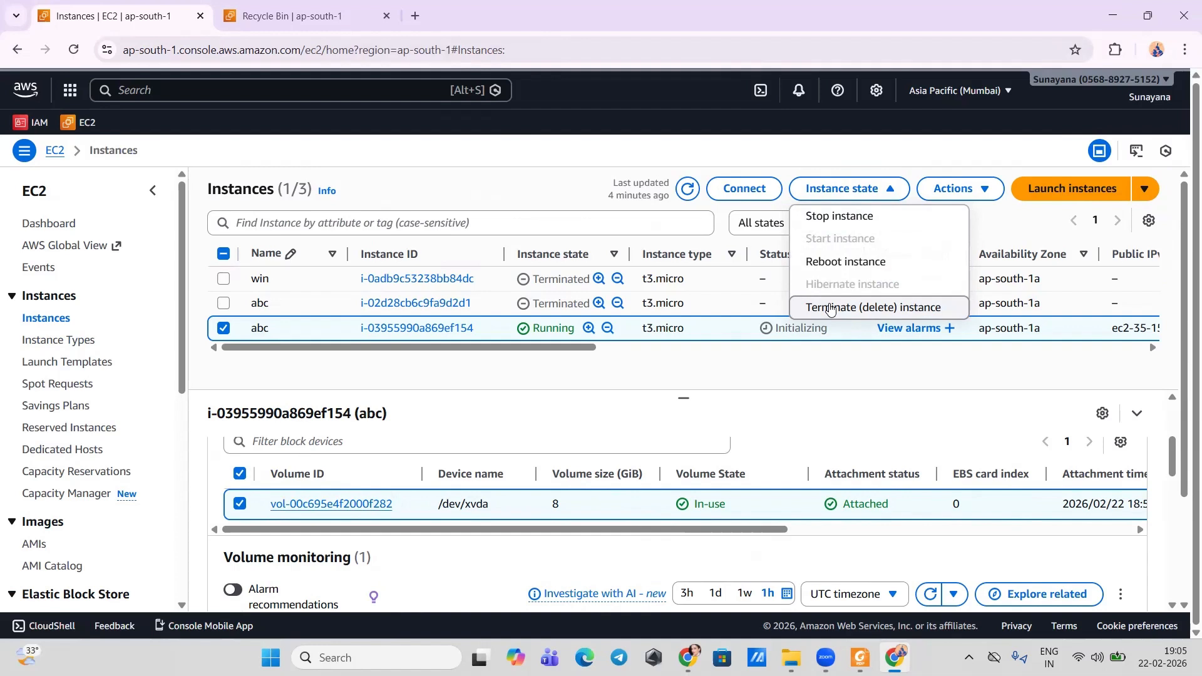
pyautogui.click(830, 308)
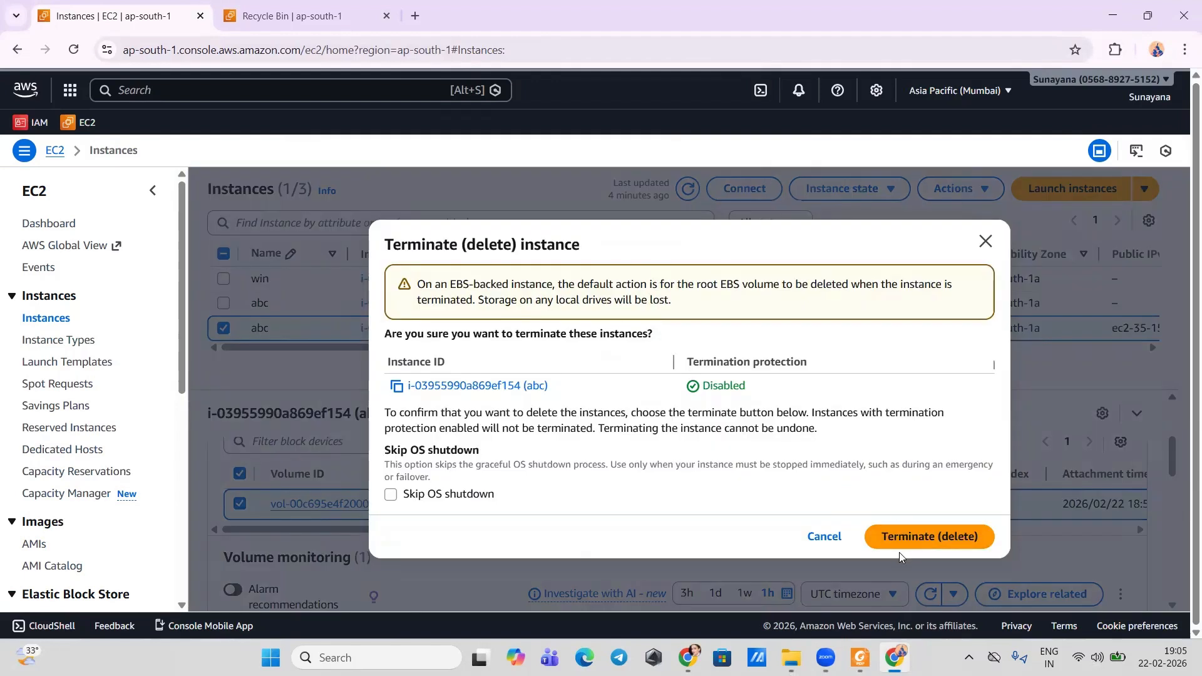
pyautogui.click(907, 550)
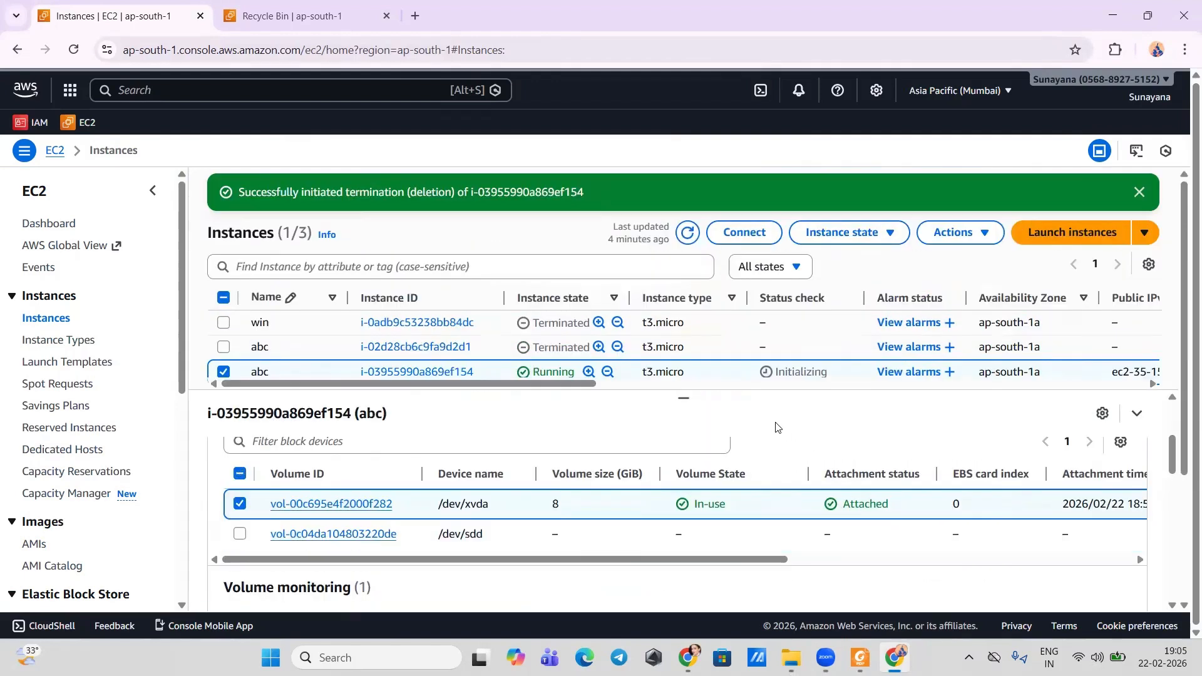
pyautogui.scroll(-1, 734, 424)
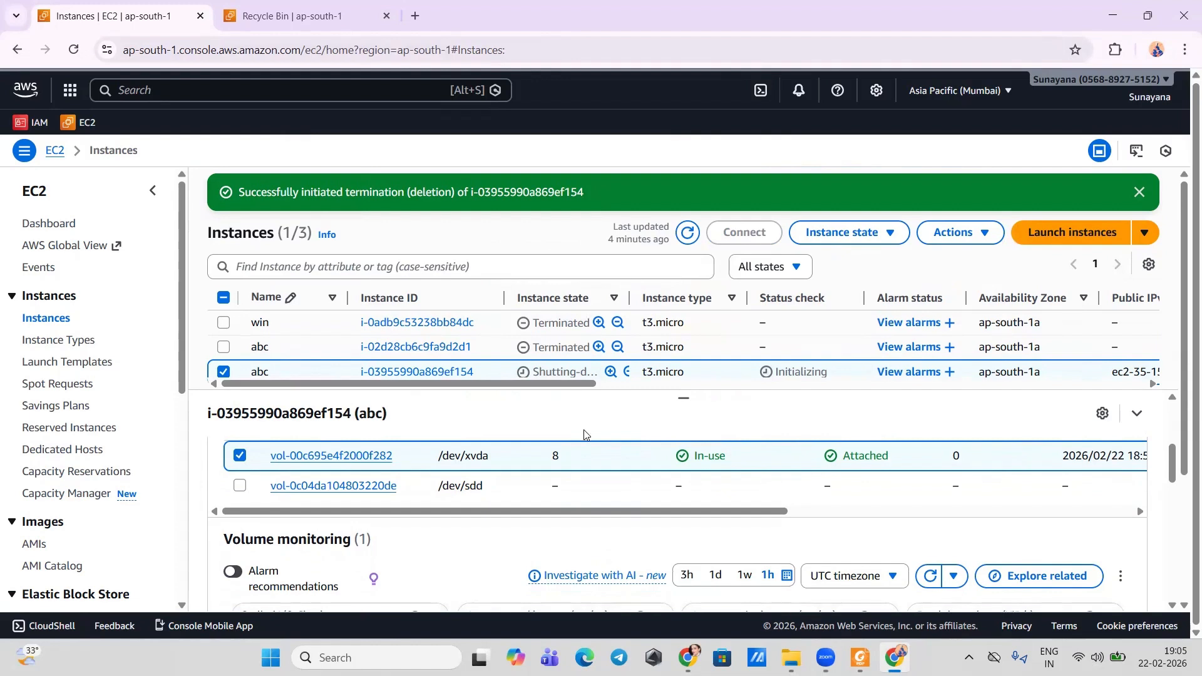
pyautogui.scroll(-1, 566, 444)
pyautogui.scroll(1, 566, 446)
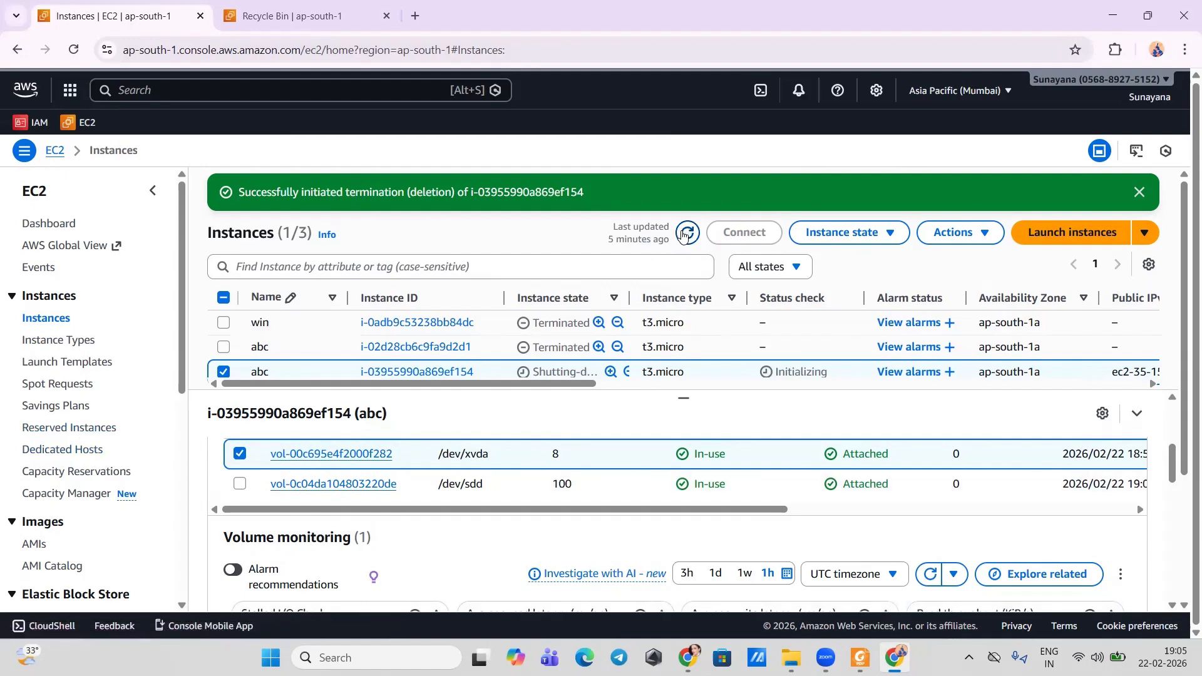
pyautogui.click(687, 234)
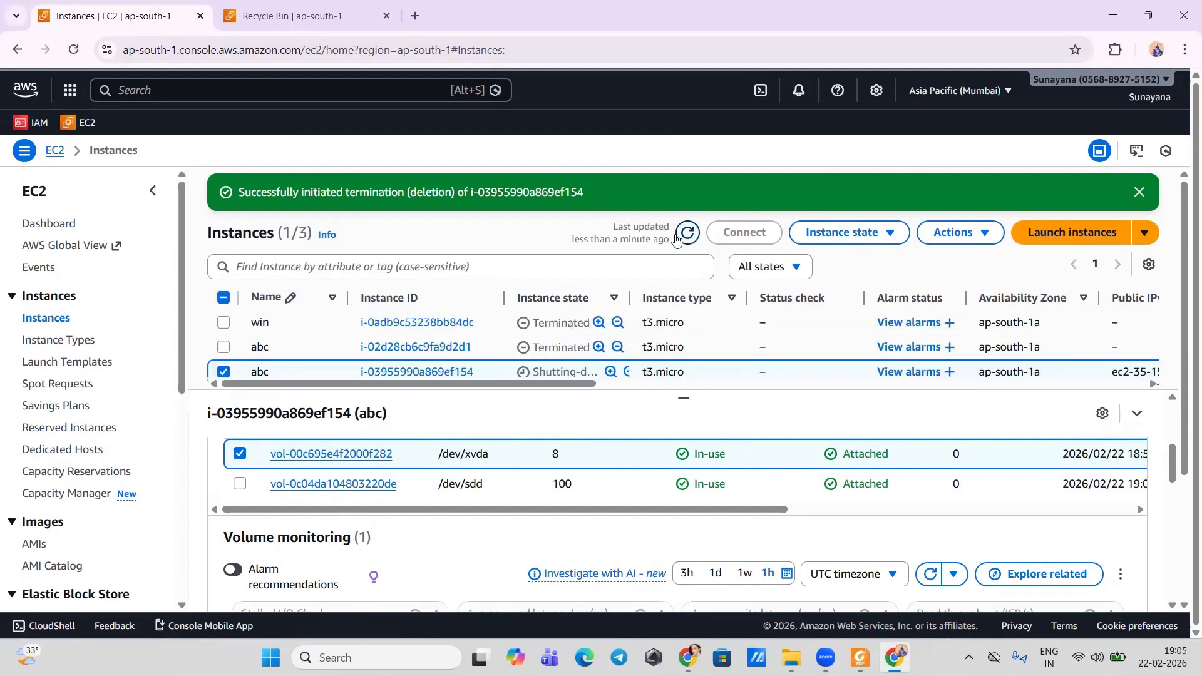
# Step: Delete the snap1 snapshot, confirming the deletion with "delete"
pyautogui.scroll(-2, 23, 510)
pyautogui.click(39, 522)
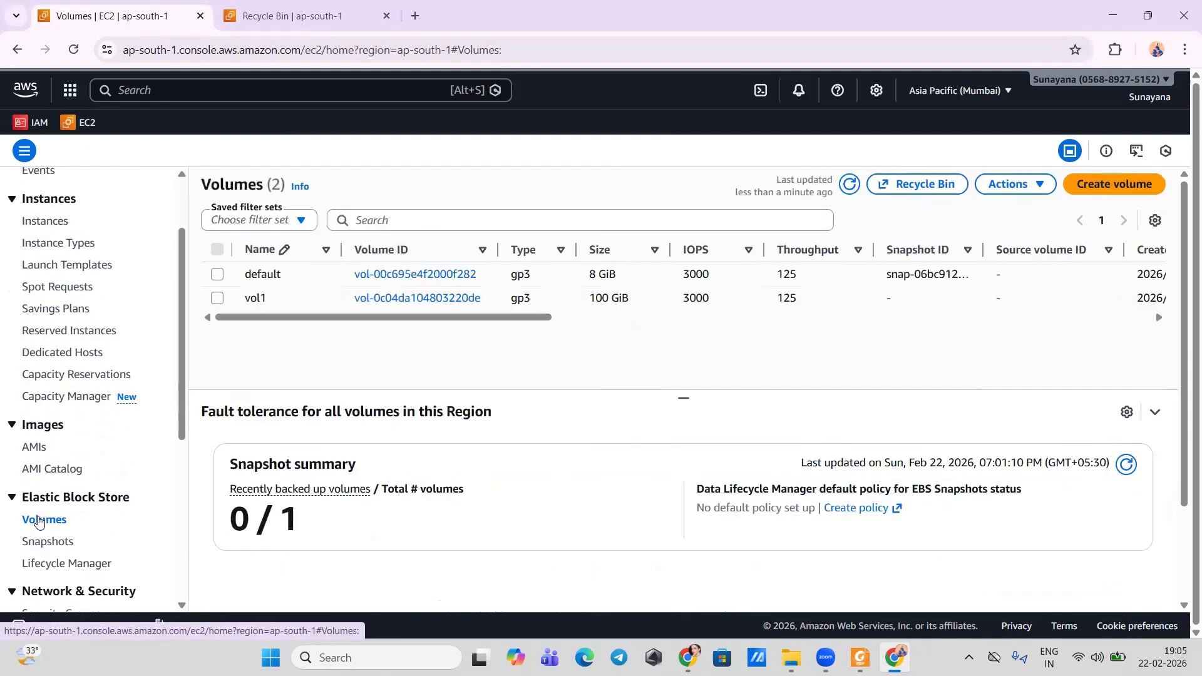
pyautogui.click(47, 542)
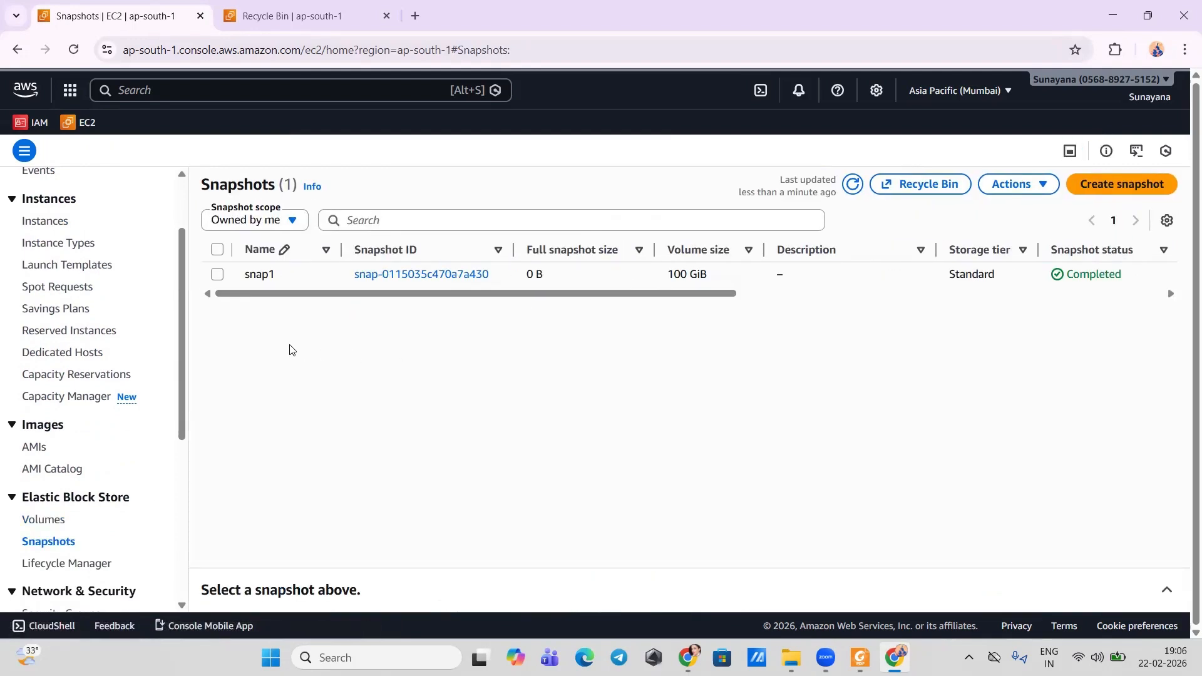
pyautogui.click(217, 275)
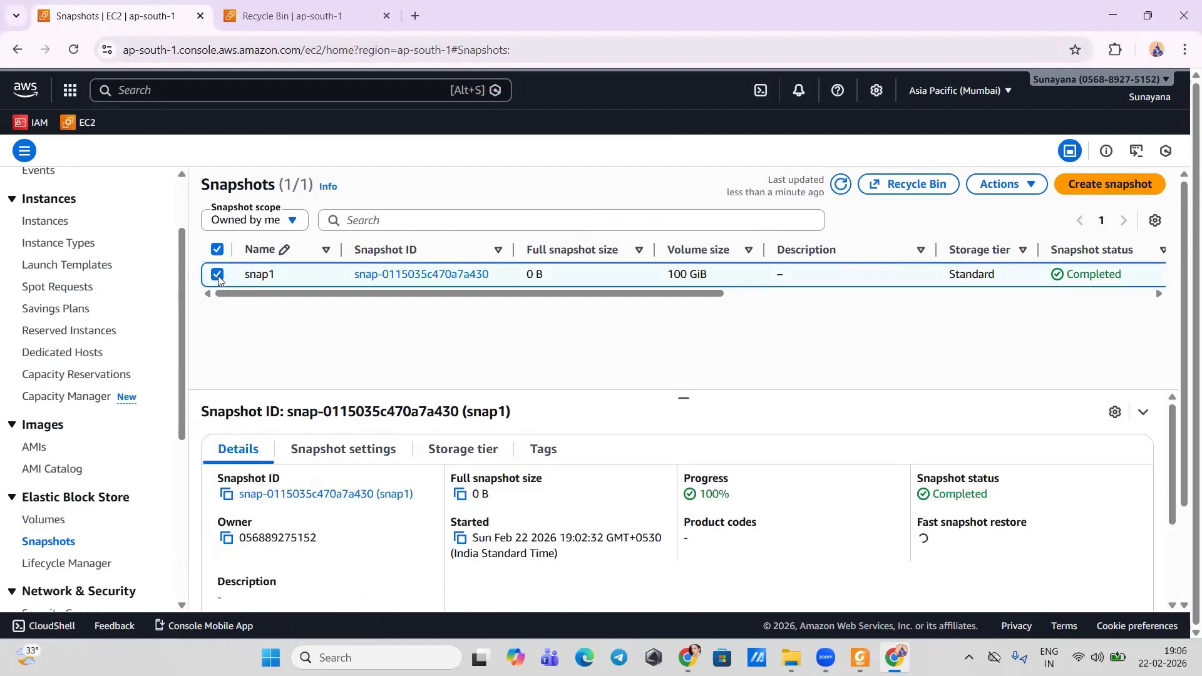
pyautogui.click(1004, 194)
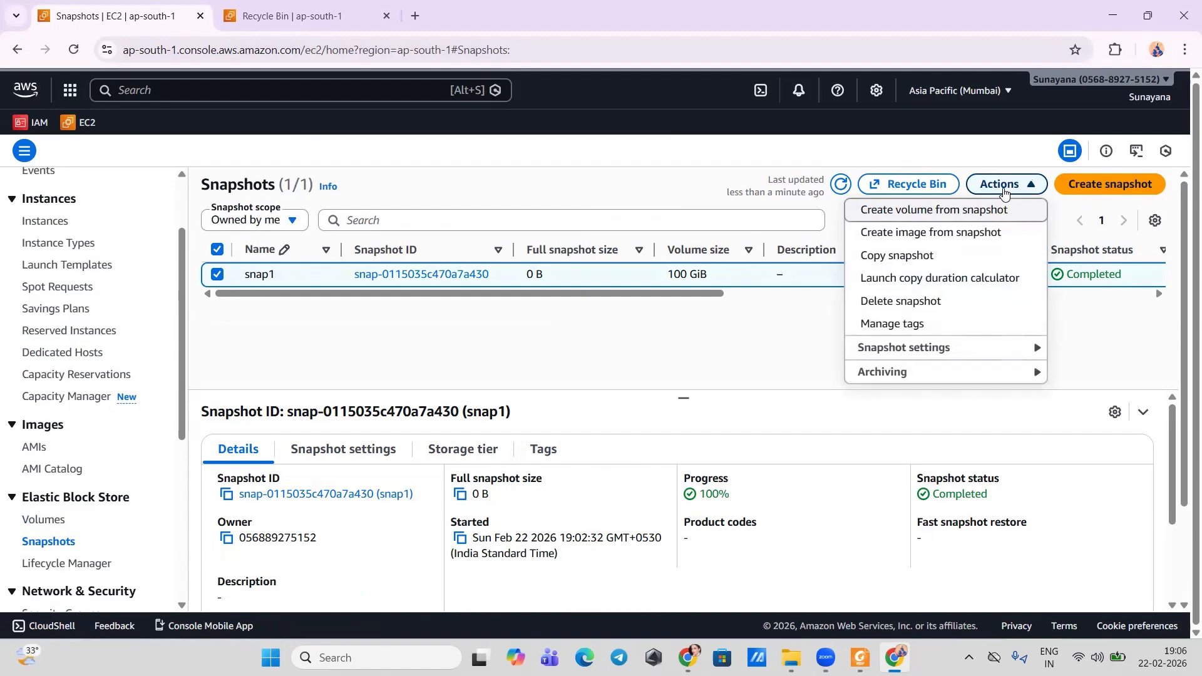
pyautogui.click(932, 302)
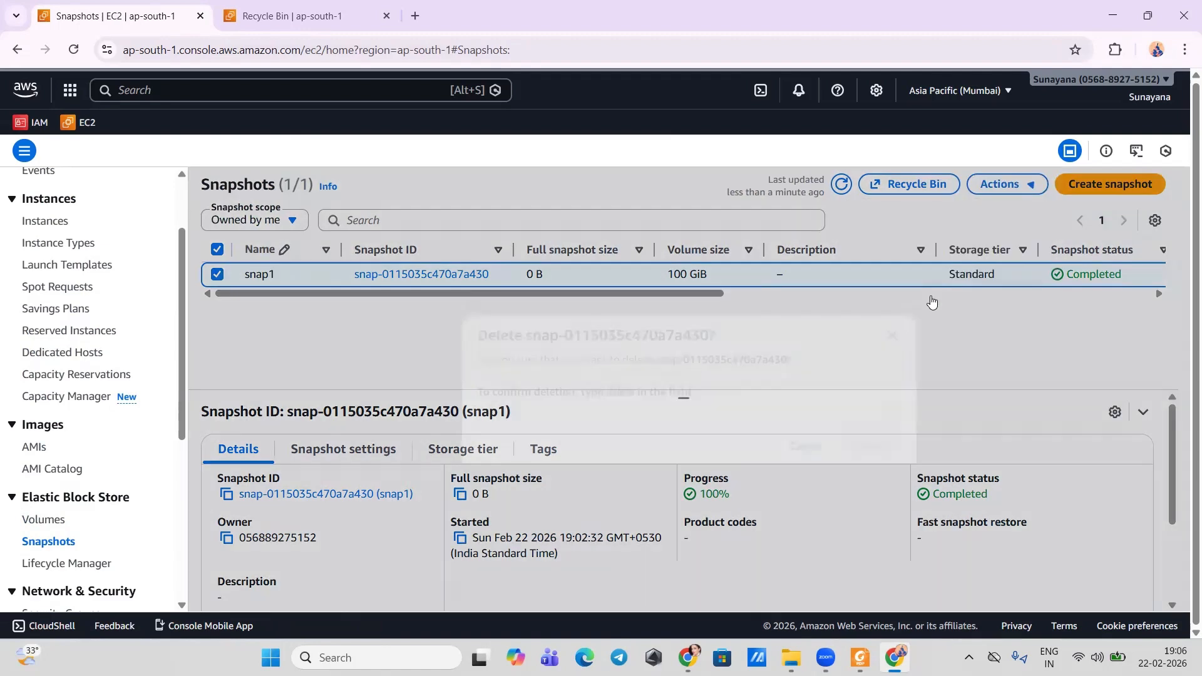
pyautogui.write('delete')
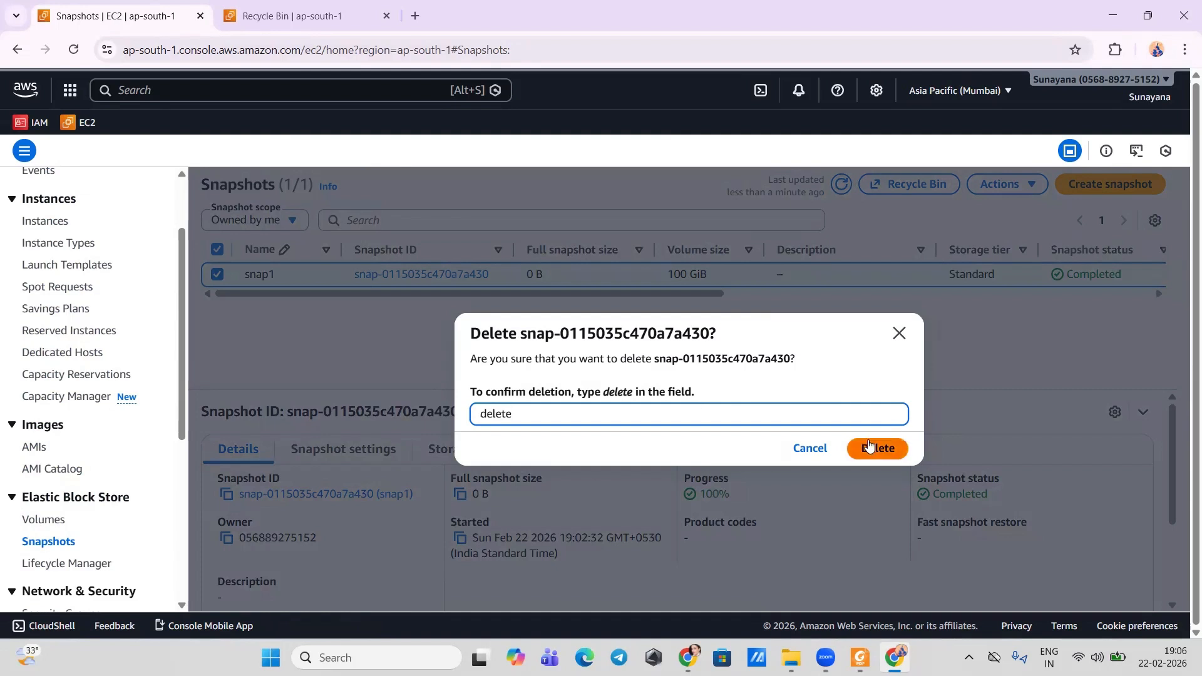
pyautogui.click(869, 447)
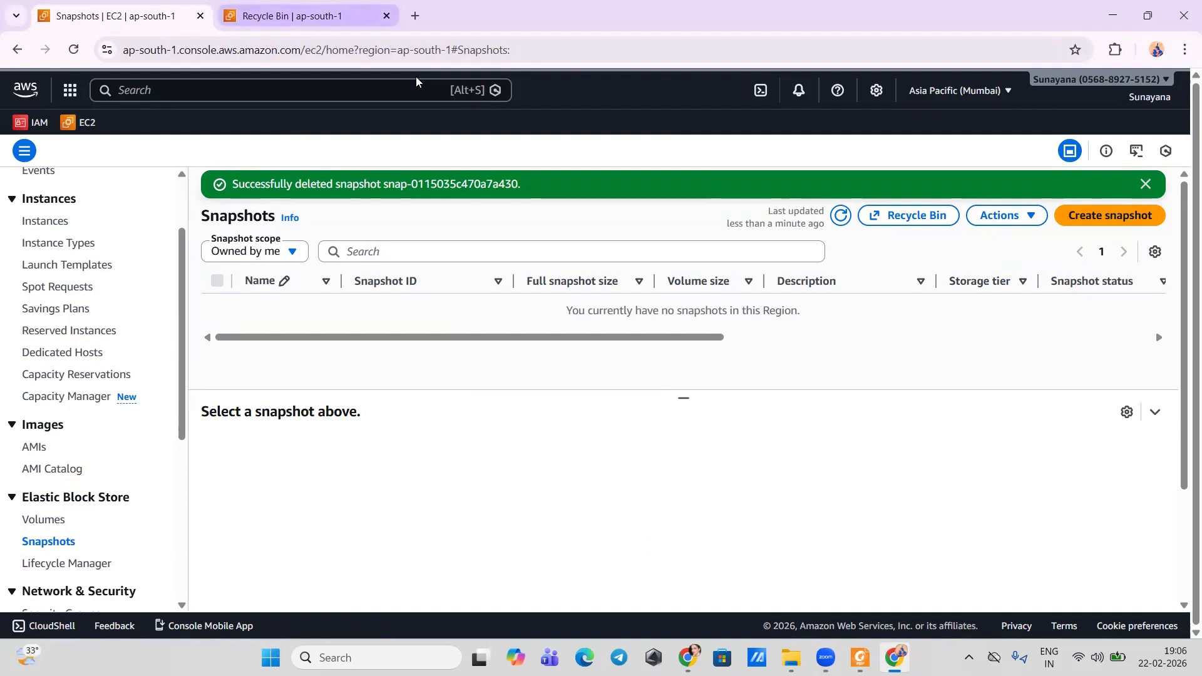
# Step: Recover the deleted snap1 snapshot from the Recycle Bin's resources
pyautogui.click(294, 16)
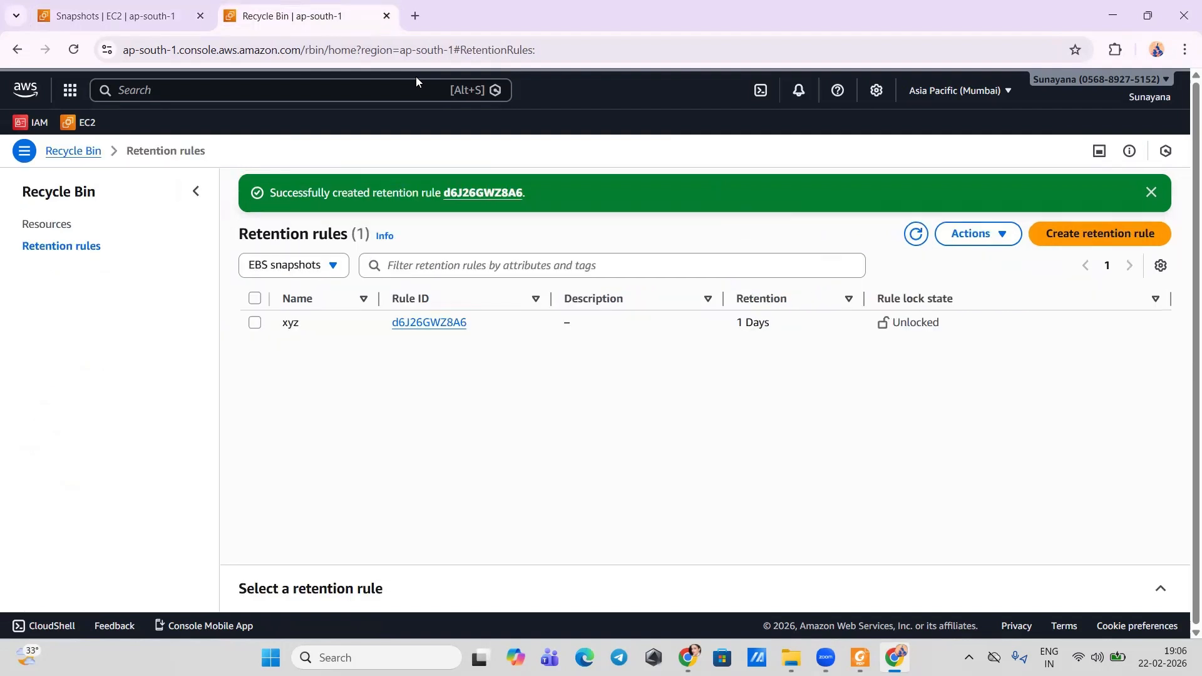
pyautogui.click(55, 224)
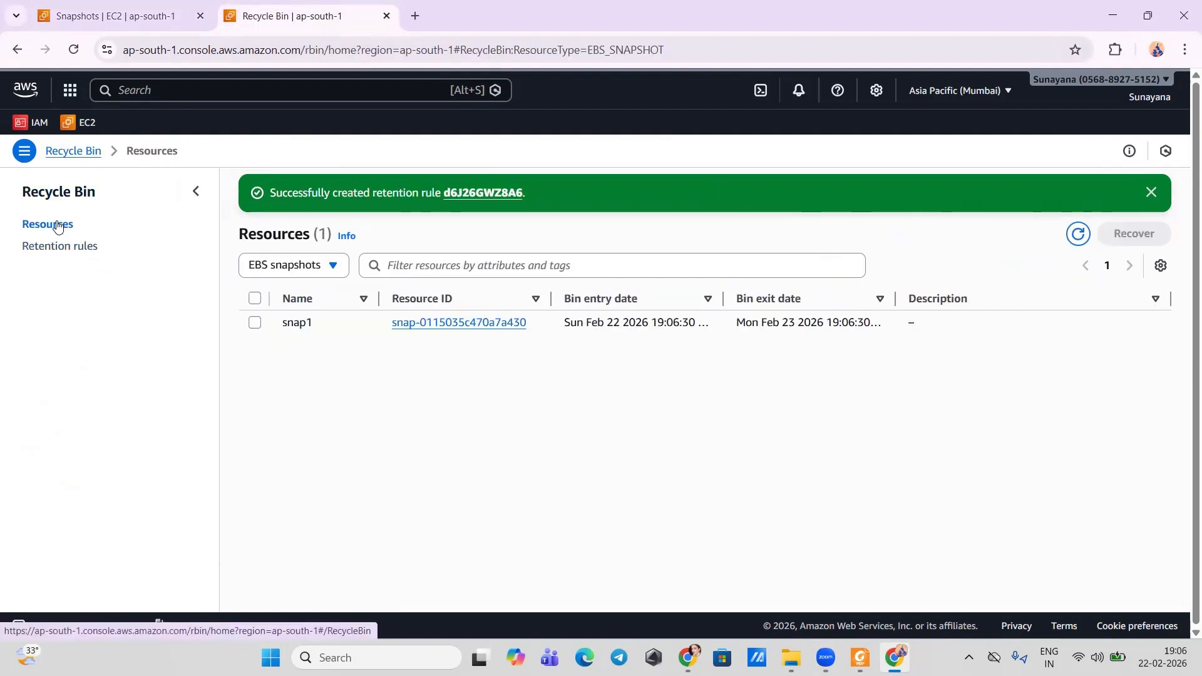
pyautogui.click(254, 323)
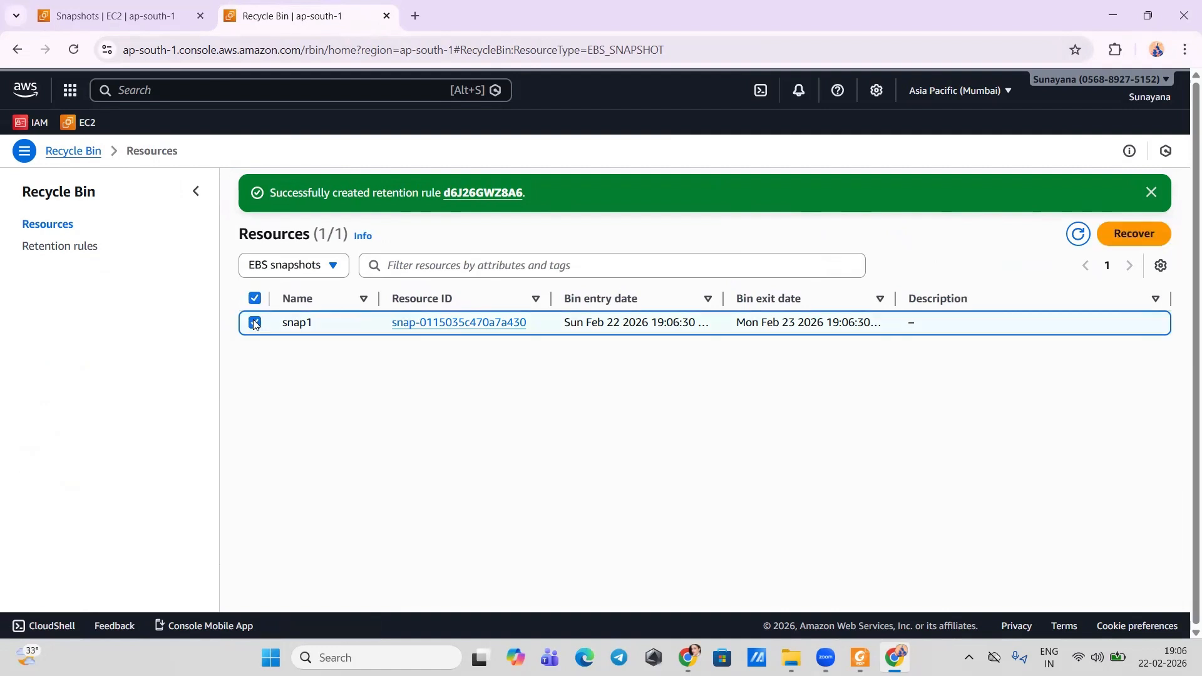
pyautogui.click(1135, 235)
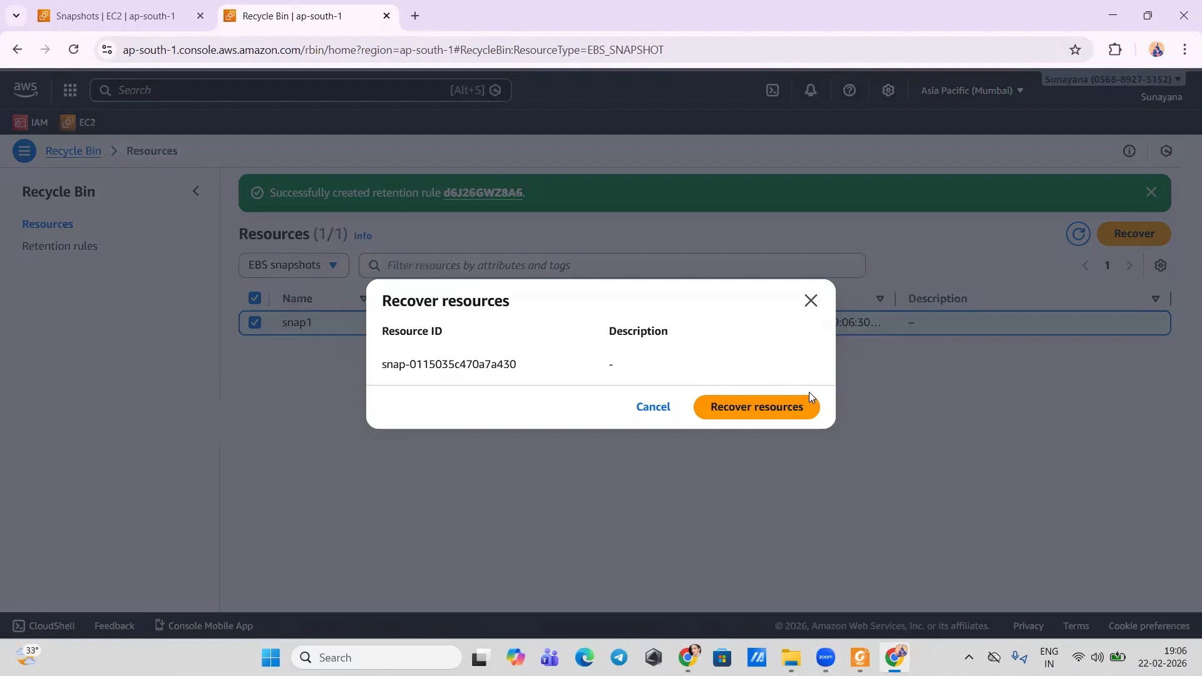
pyautogui.click(795, 405)
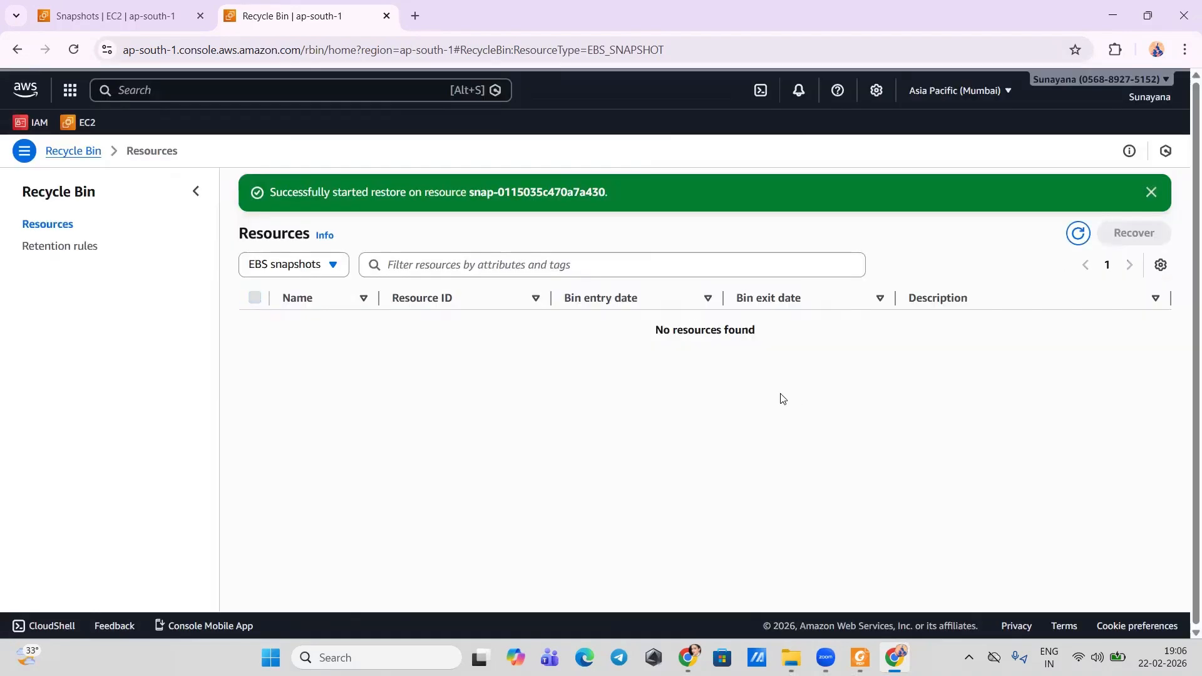
# Step: Check the EC2 snapshots list for the recovered snap1 snapshot and view the remaining EBS volumes
pyautogui.click(144, 18)
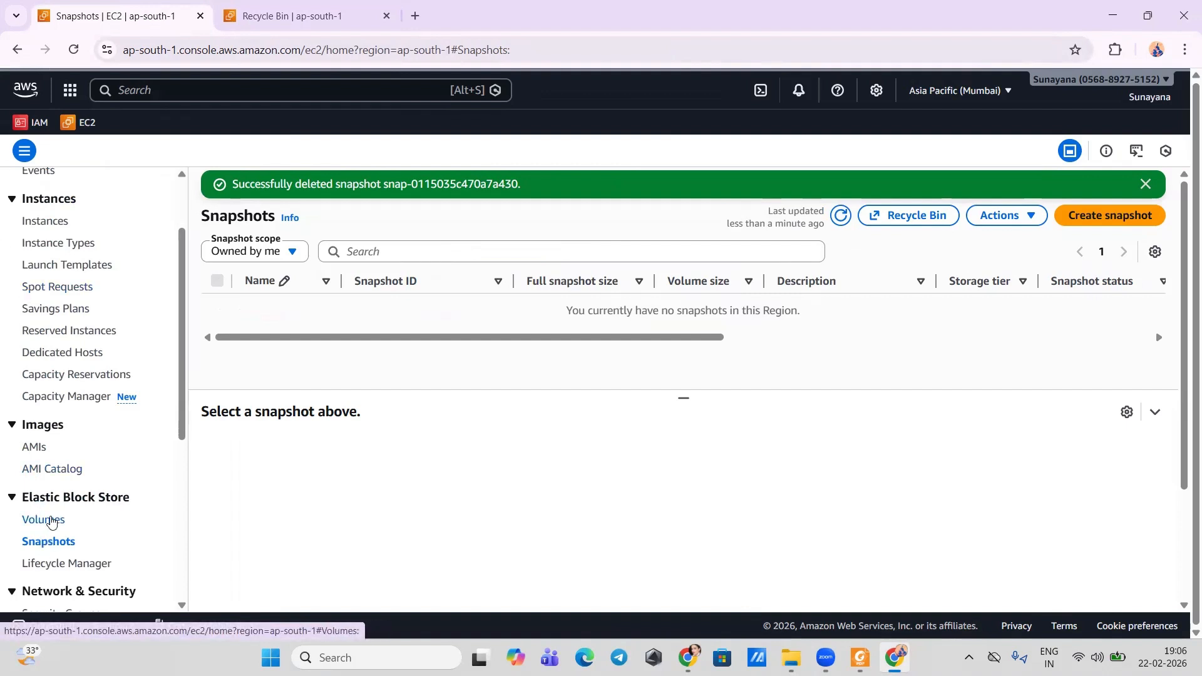
pyautogui.click(45, 521)
pyautogui.click(50, 539)
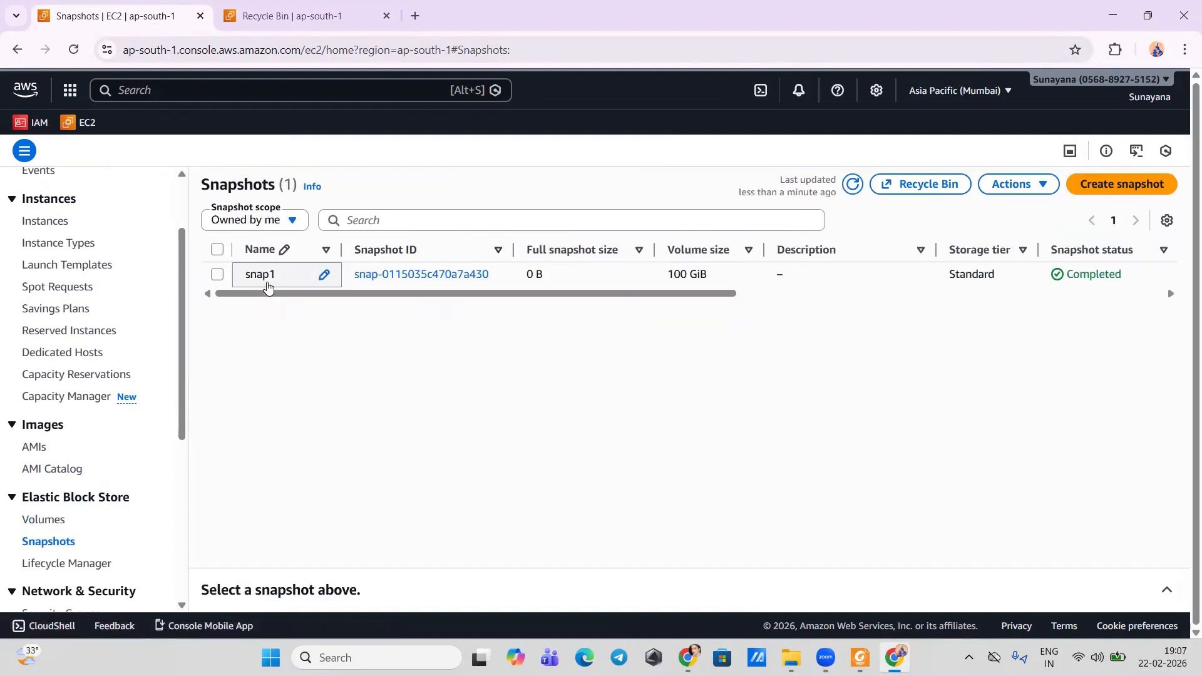
pyautogui.click(46, 521)
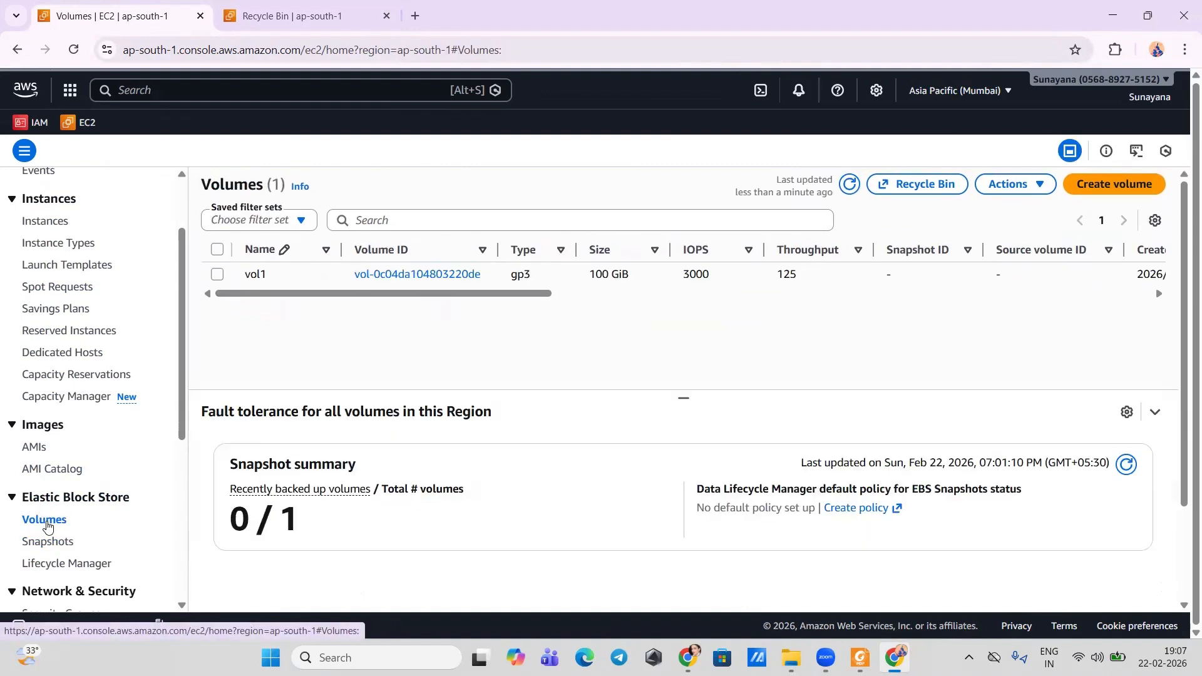
# Step: Delete the vol1 volume, confirming the deletion with "delete"
pyautogui.click(216, 278)
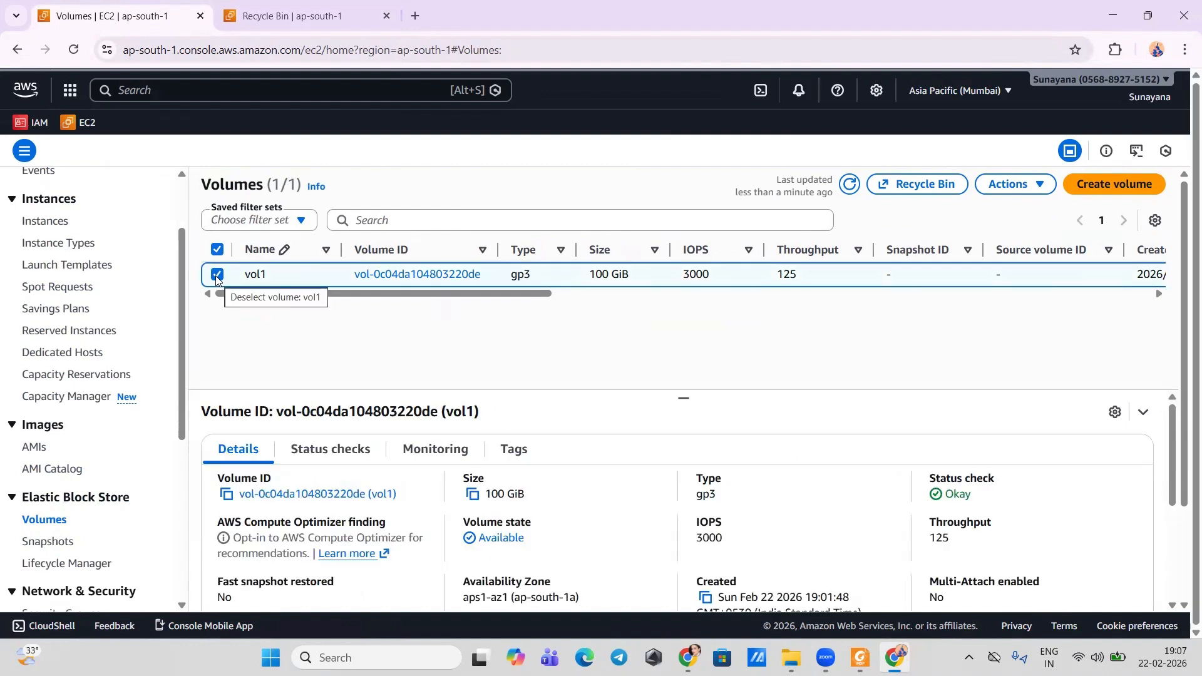
pyautogui.click(1005, 188)
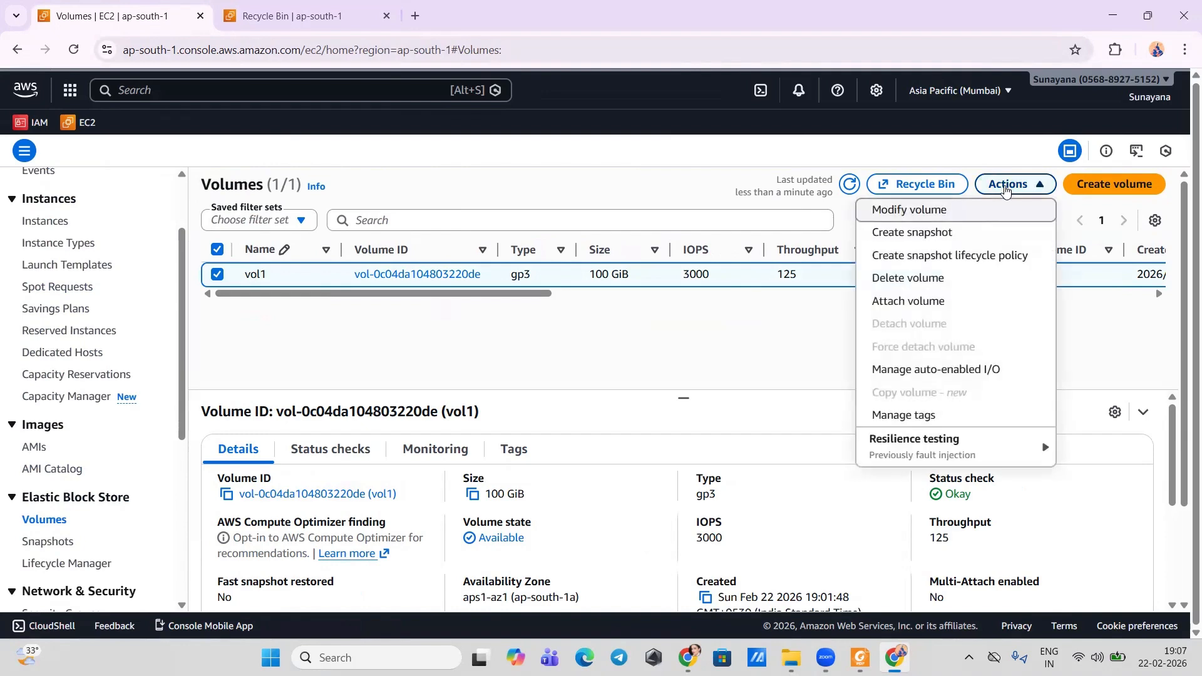
pyautogui.click(940, 279)
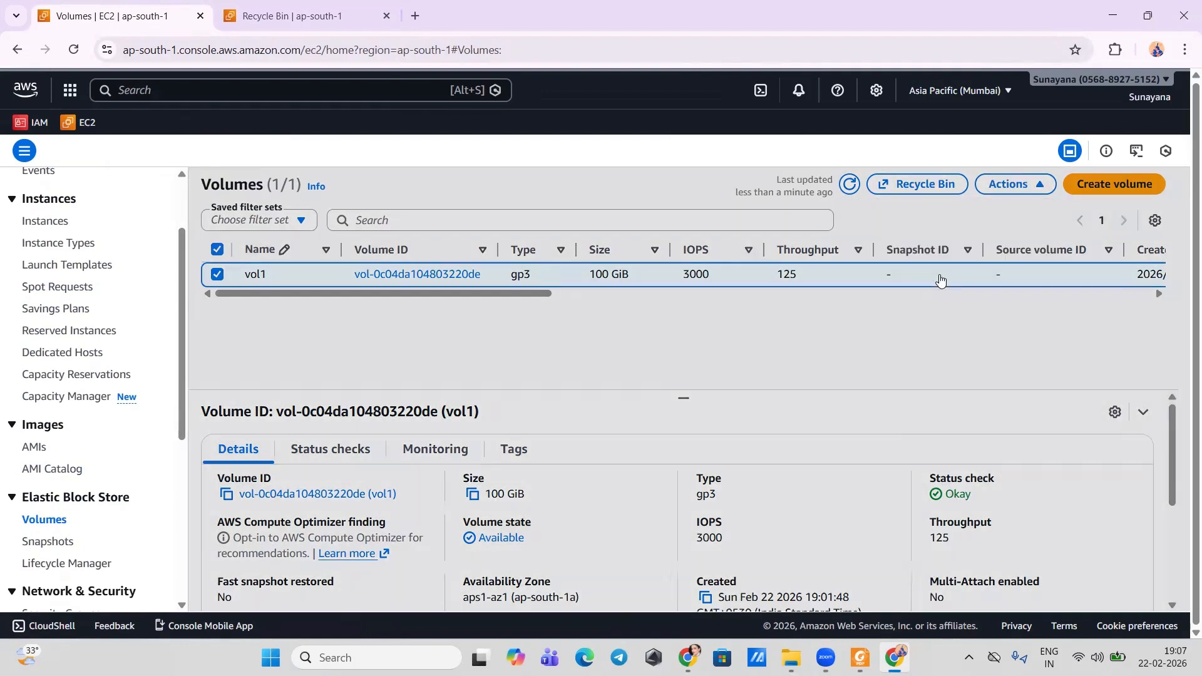
pyautogui.click(662, 442)
pyautogui.write('delete')
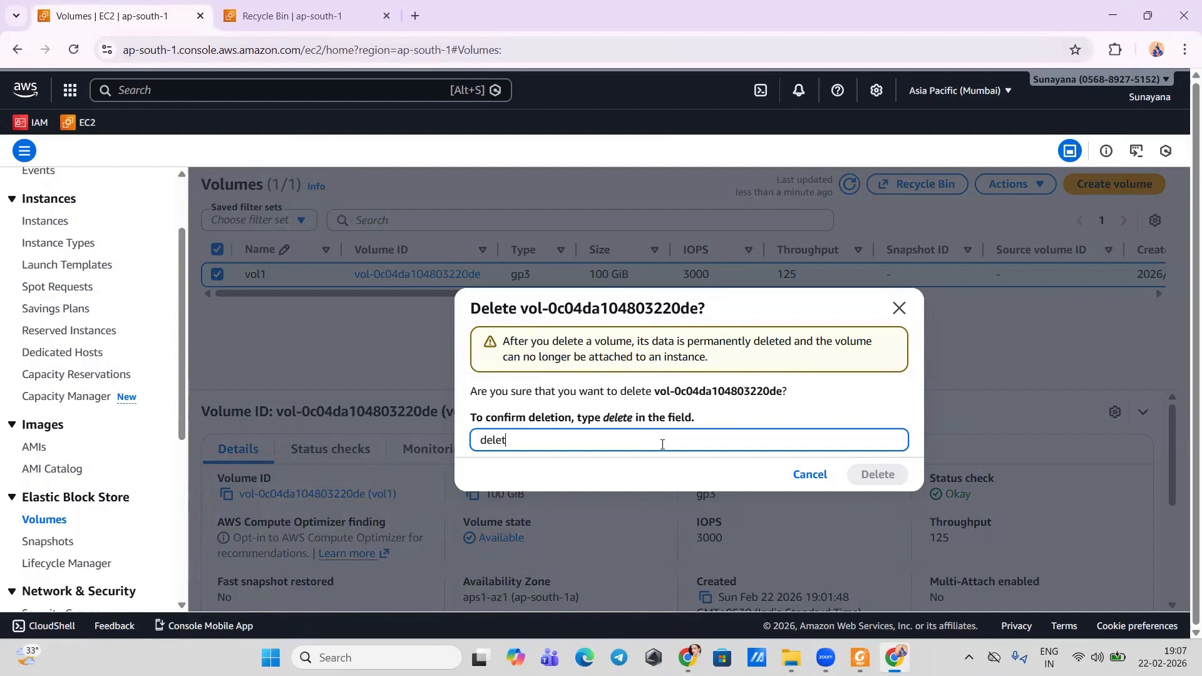
pyautogui.click(882, 474)
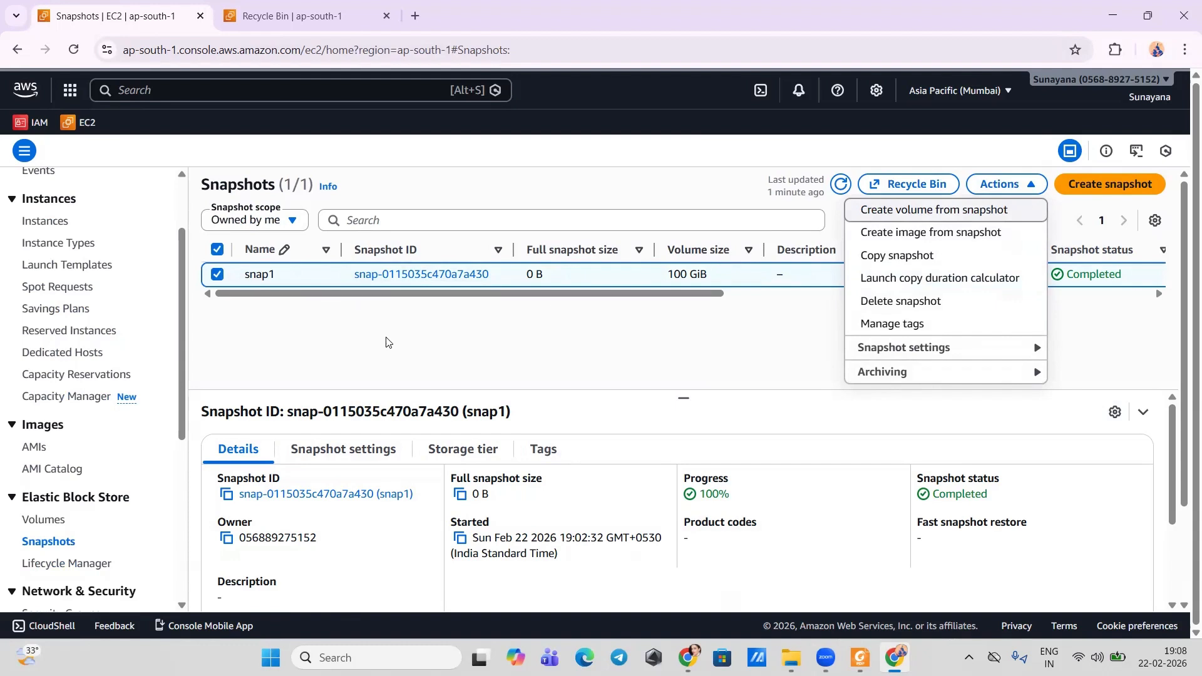
# Step: Create a 100 GiB General Purpose SSD (gp3) volume from the snap1 snapshot, keeping the default settings and adding no tags
pyautogui.click(386, 342)
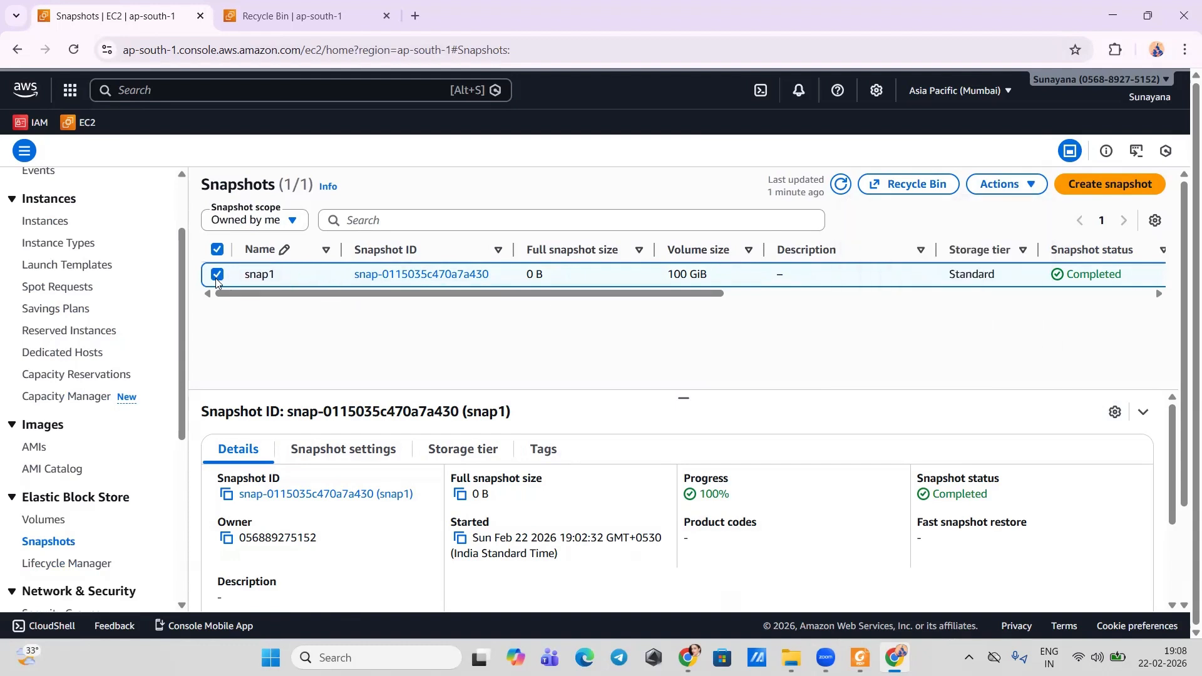
pyautogui.click(1011, 185)
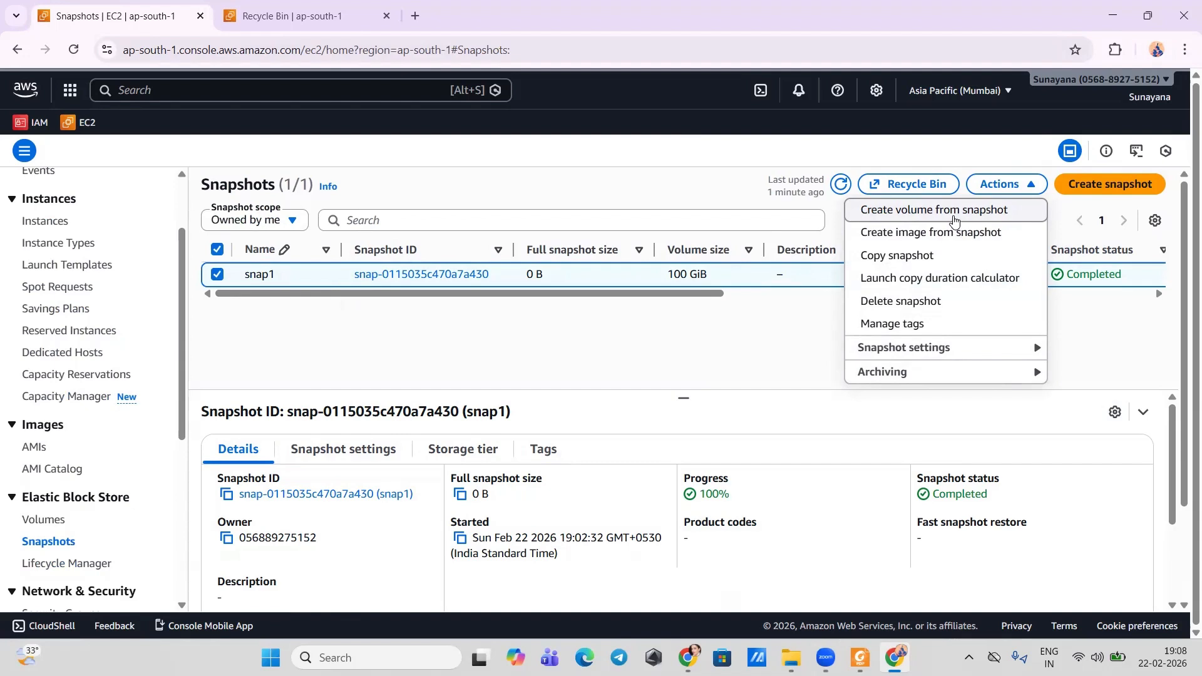
pyautogui.click(953, 220)
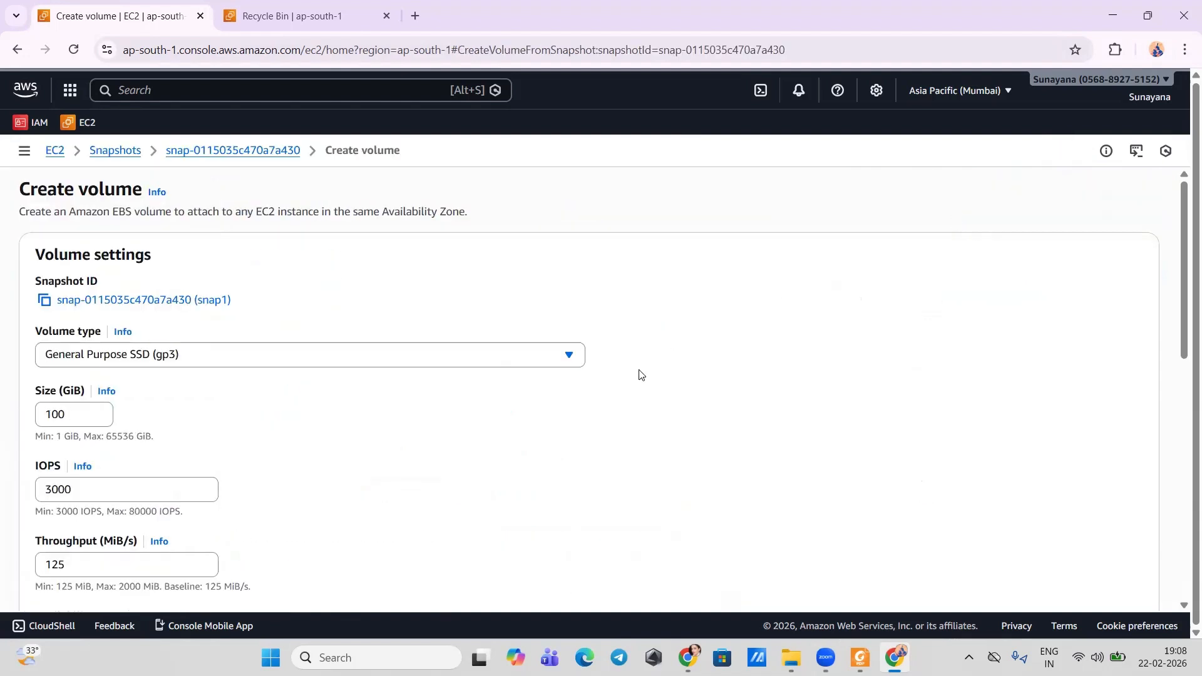
pyautogui.scroll(-5, 639, 373)
pyautogui.scroll(-3, 640, 374)
pyautogui.scroll(-1, 640, 374)
pyautogui.scroll(-1, 640, 374)
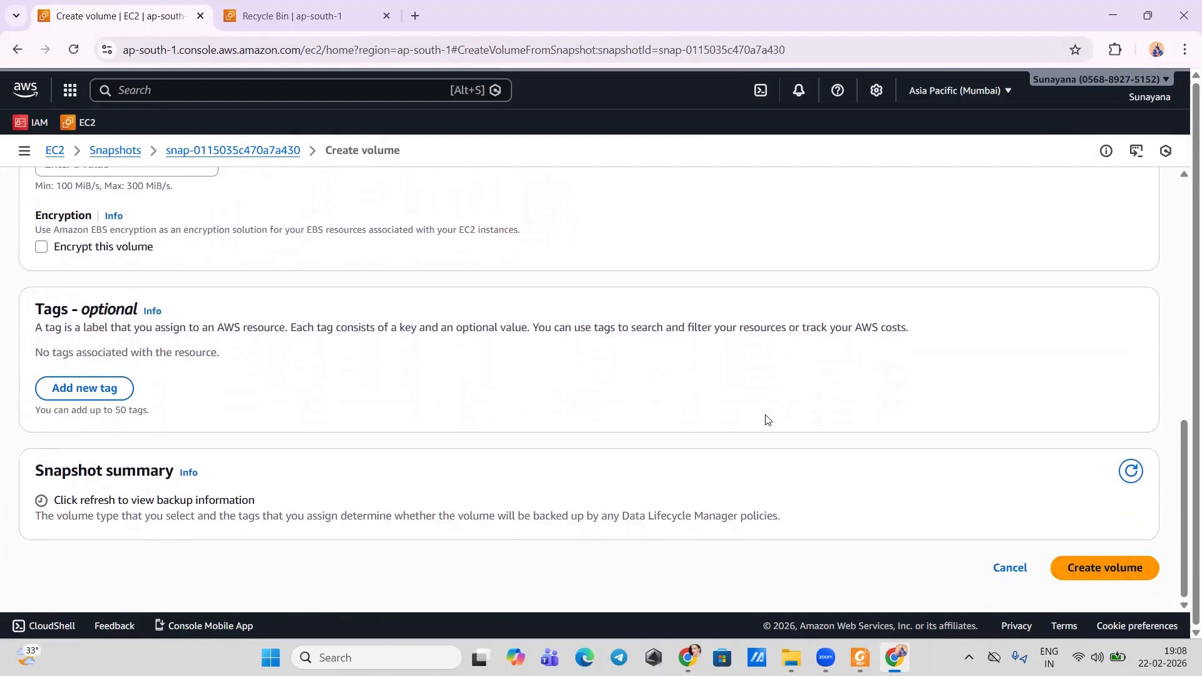
pyautogui.scroll(3, 767, 420)
pyautogui.scroll(-3, 767, 419)
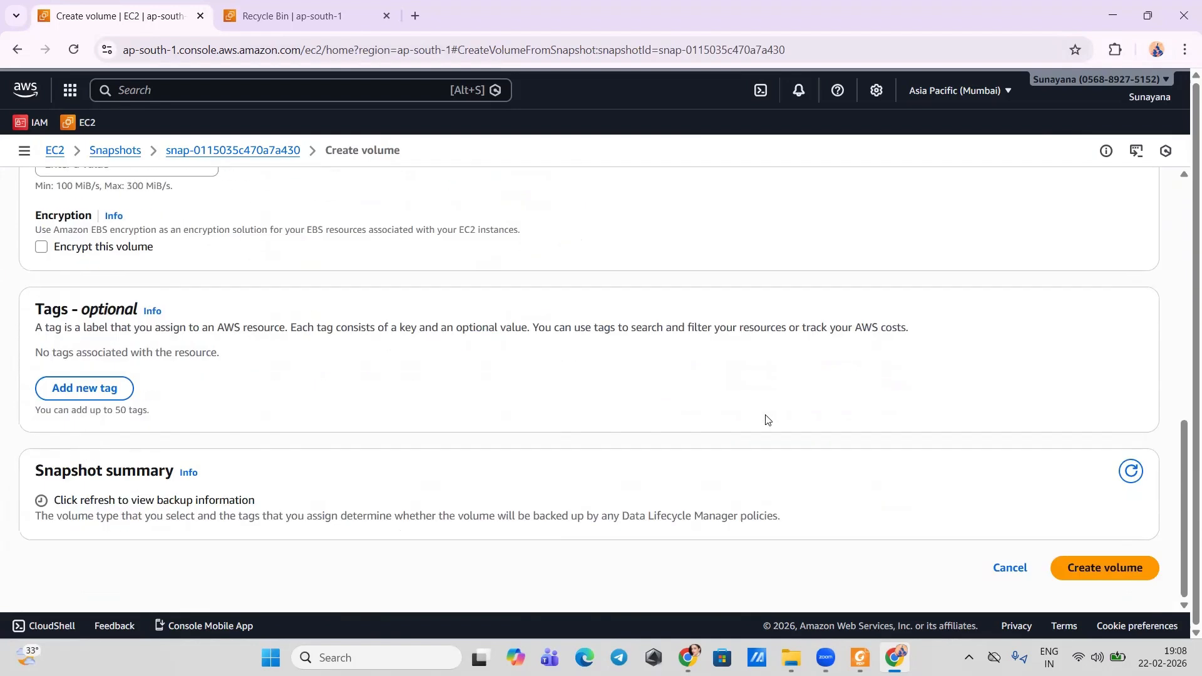
pyautogui.click(1100, 568)
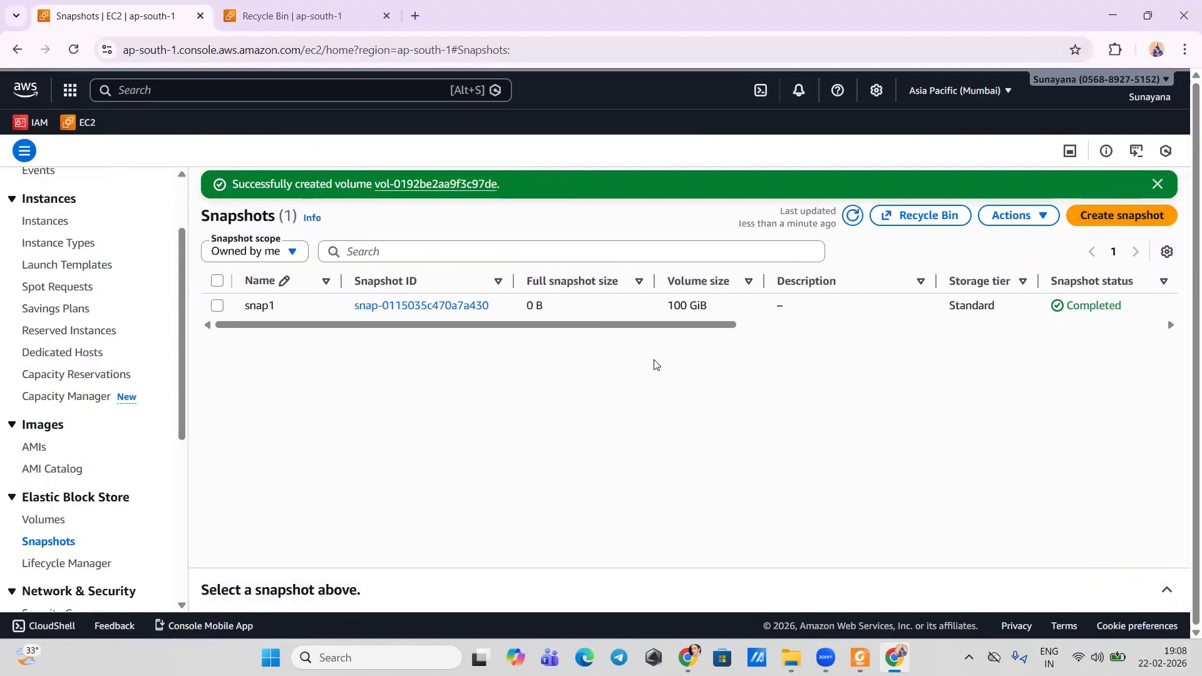
# Step: Name the volume restored from the snapshot vol1 in the EBS volumes list and refresh the list
pyautogui.click(49, 520)
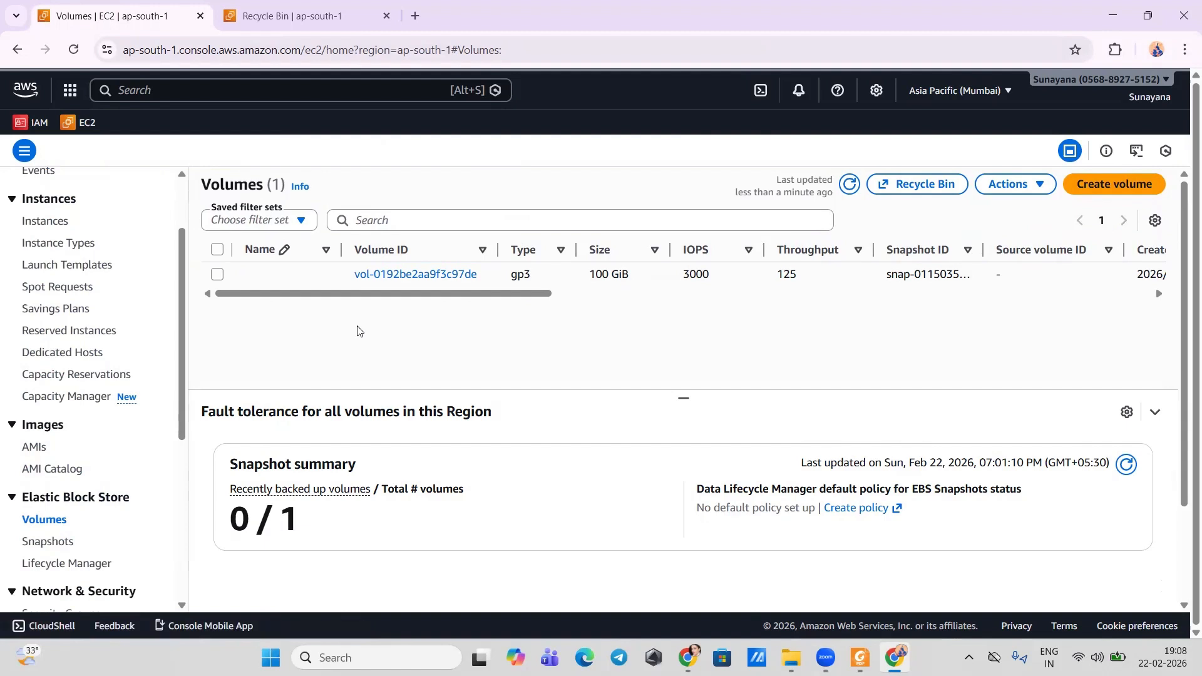
pyautogui.click(850, 184)
pyautogui.moveTo(315, 285)
pyautogui.click(321, 278)
pyautogui.write('vol1')
pyautogui.press('Return')
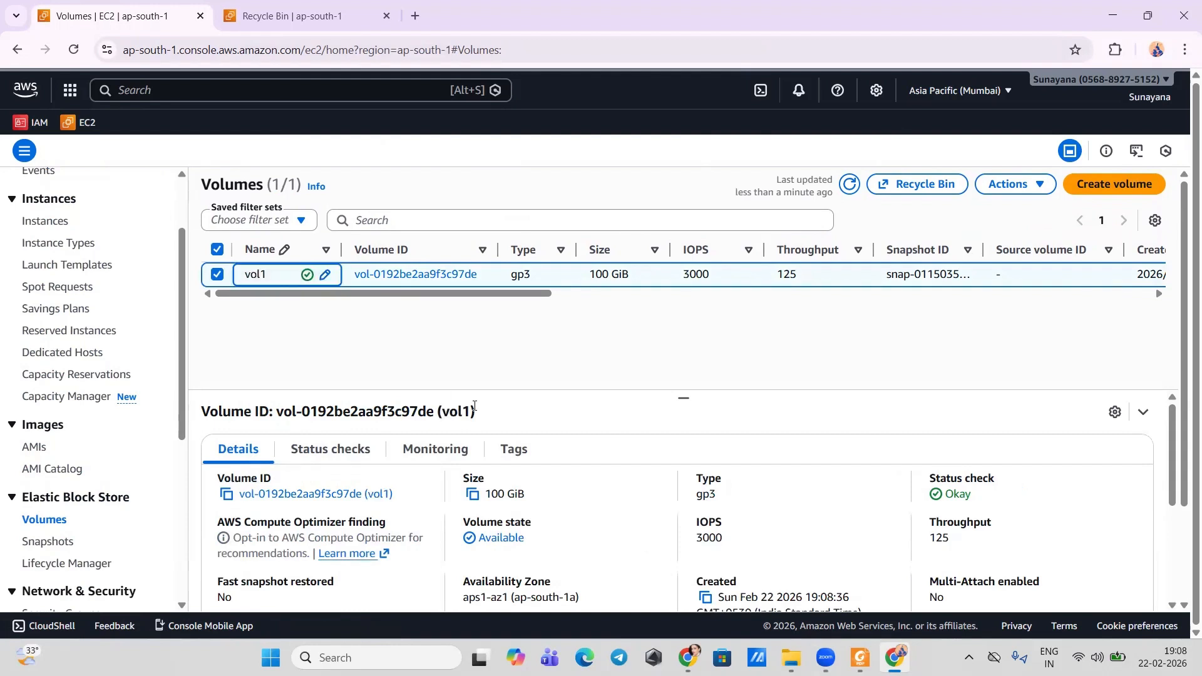
pyautogui.click(850, 185)
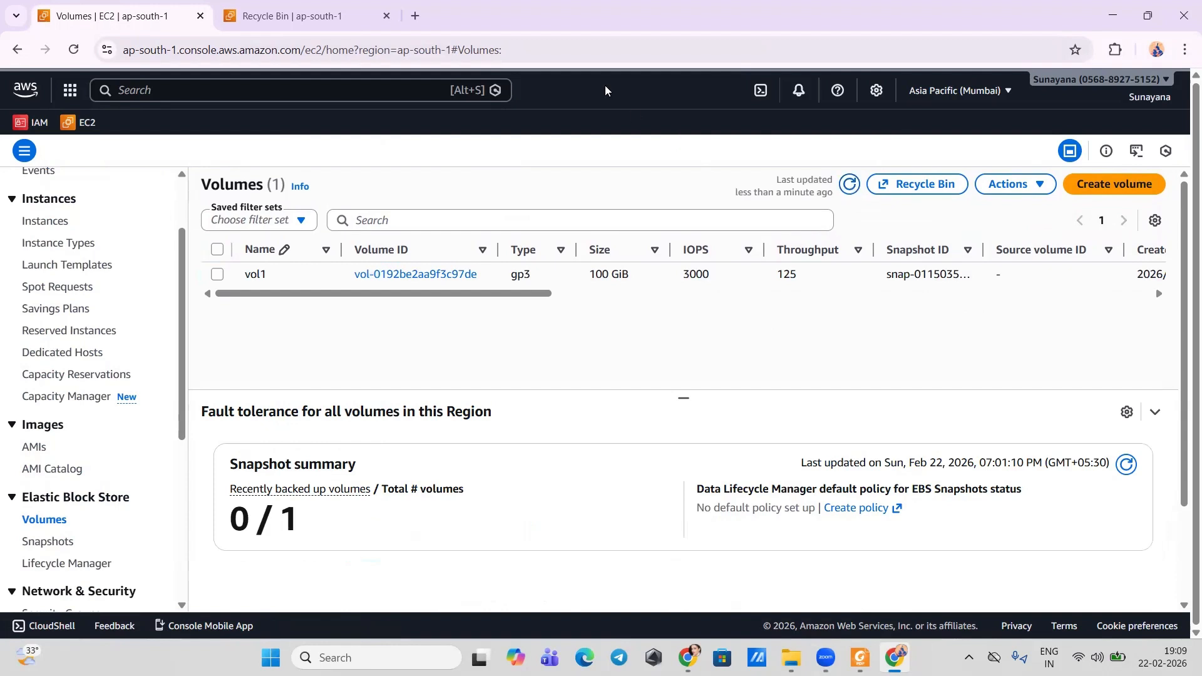
pyautogui.click(226, 16)
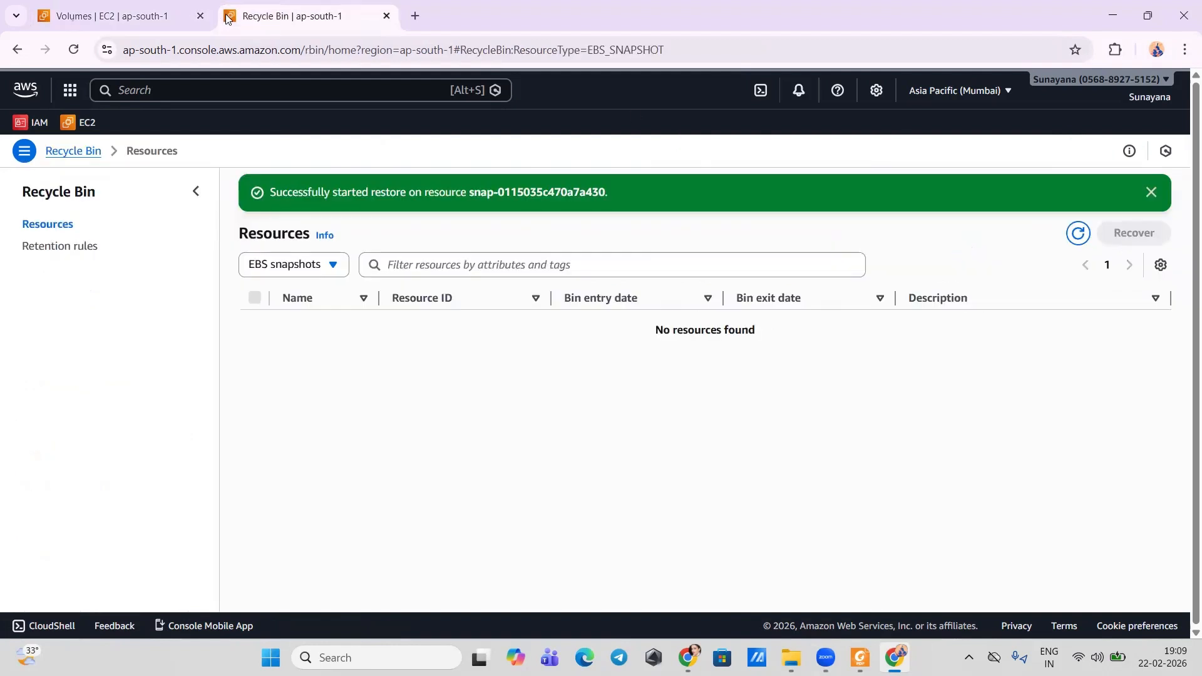
pyautogui.click(125, 19)
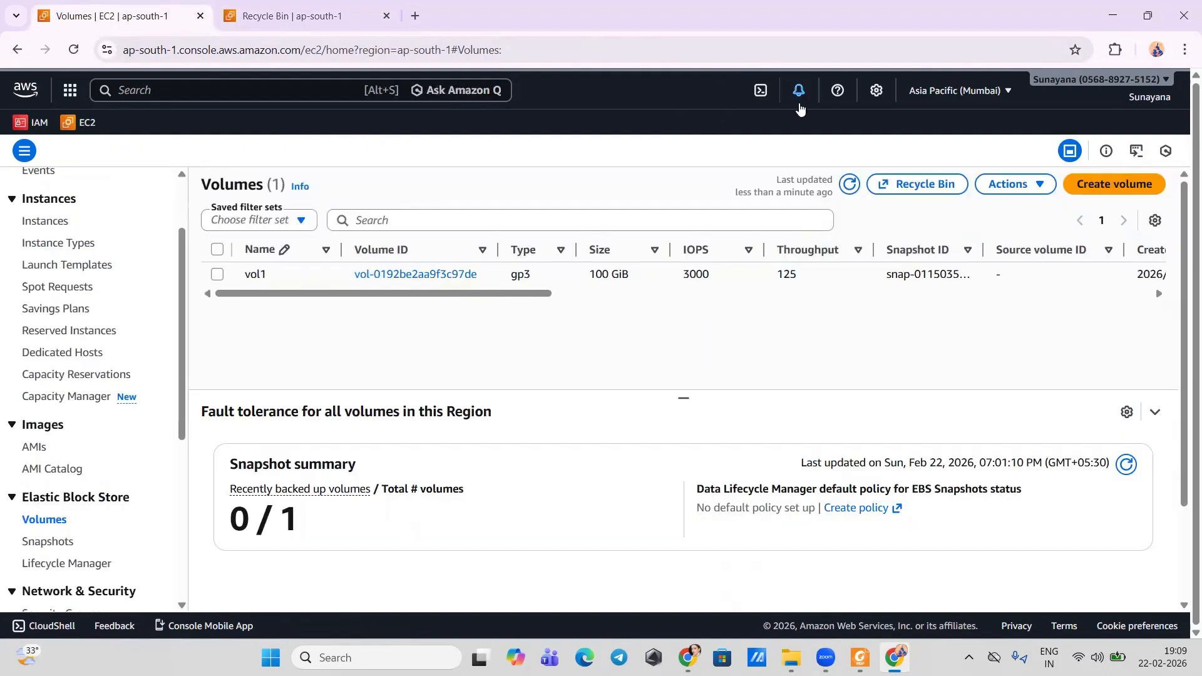
pyautogui.moveTo(825, 657)
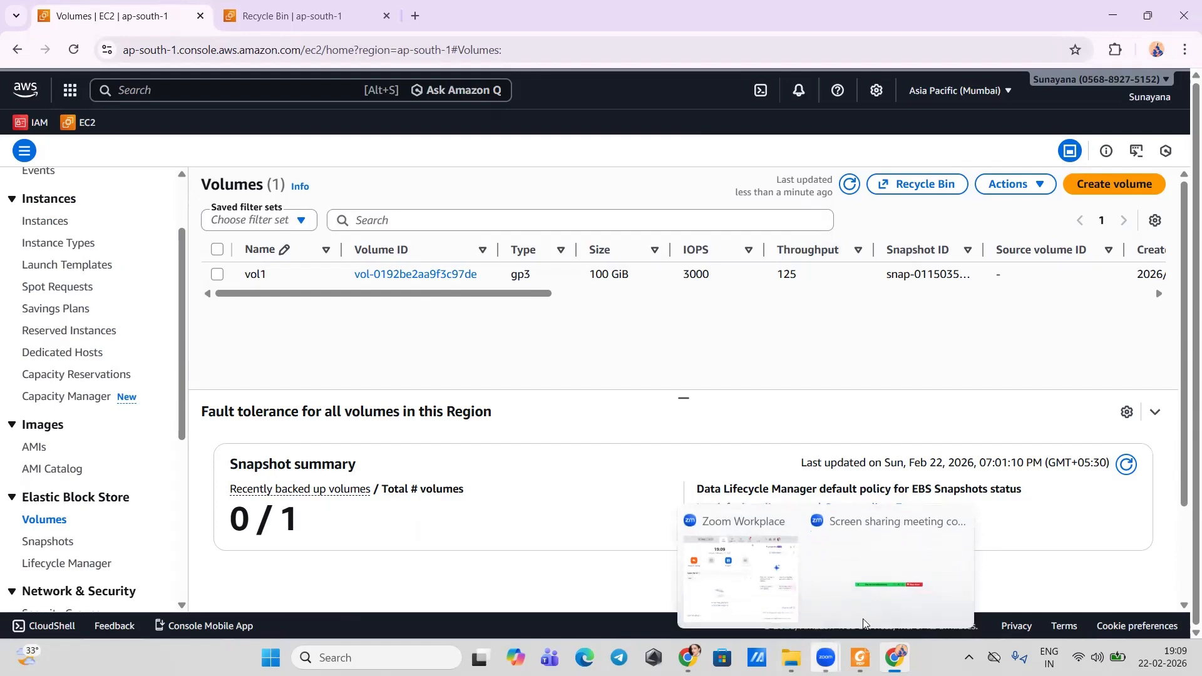
pyautogui.click(956, 529)
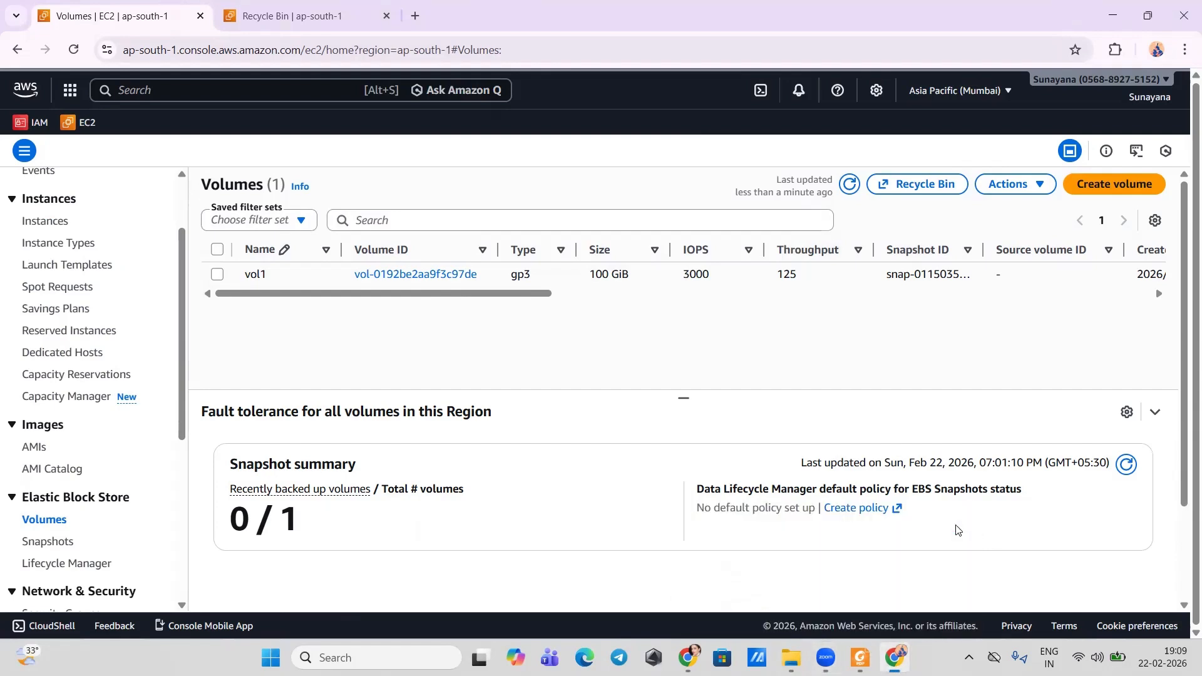